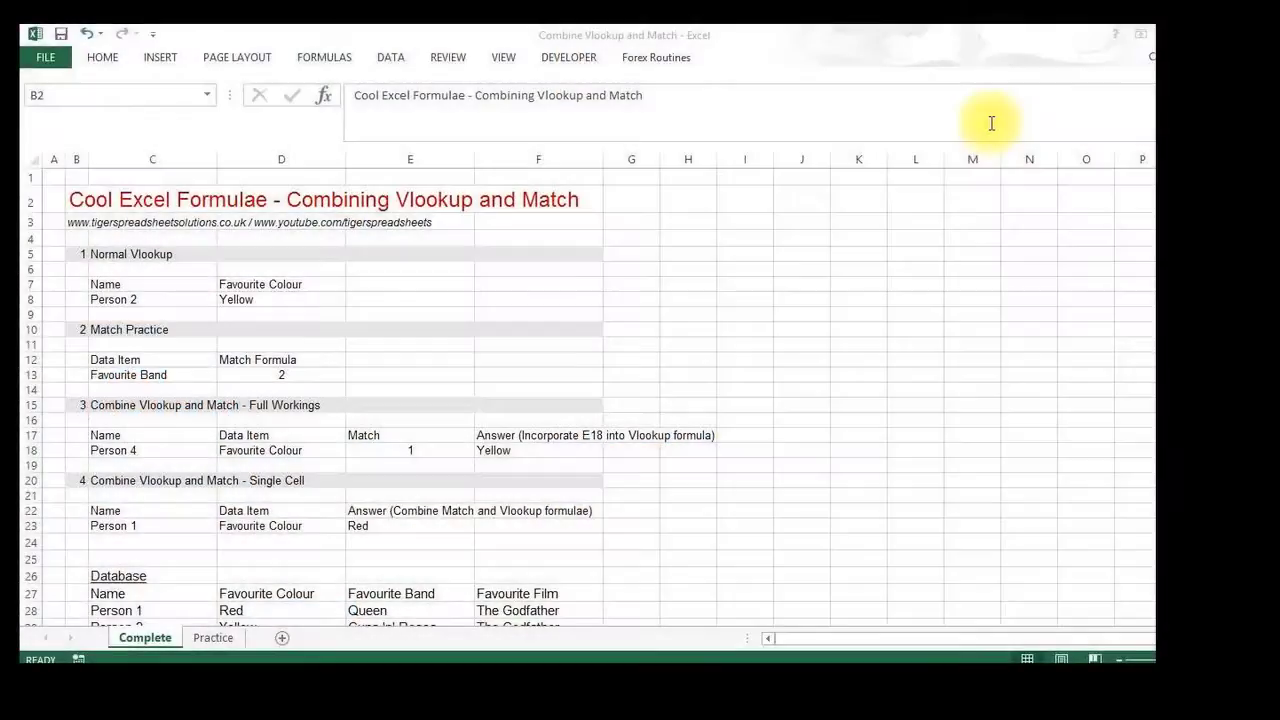
Examine the Practice sheet's exercises with their yellow answer cells and the Database table below them
{"action": "left_click", "coordinate": [163, 253]}
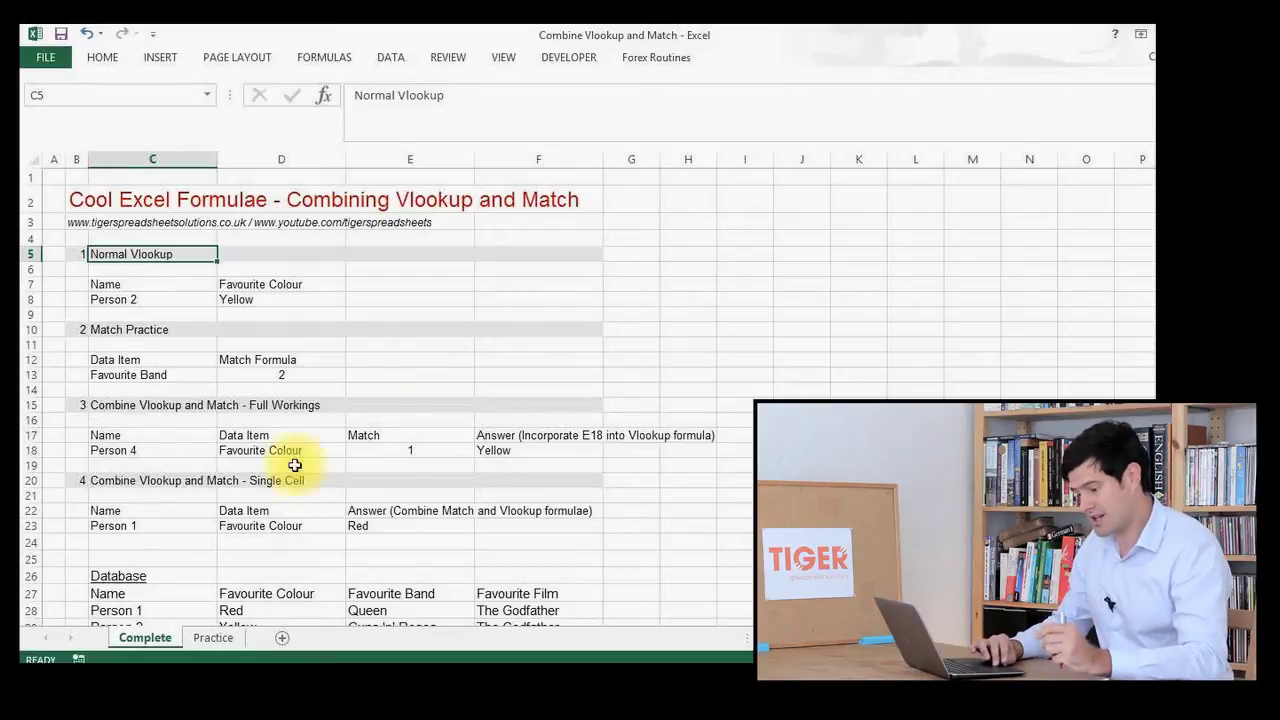
{"action": "left_click", "coordinate": [213, 638]}
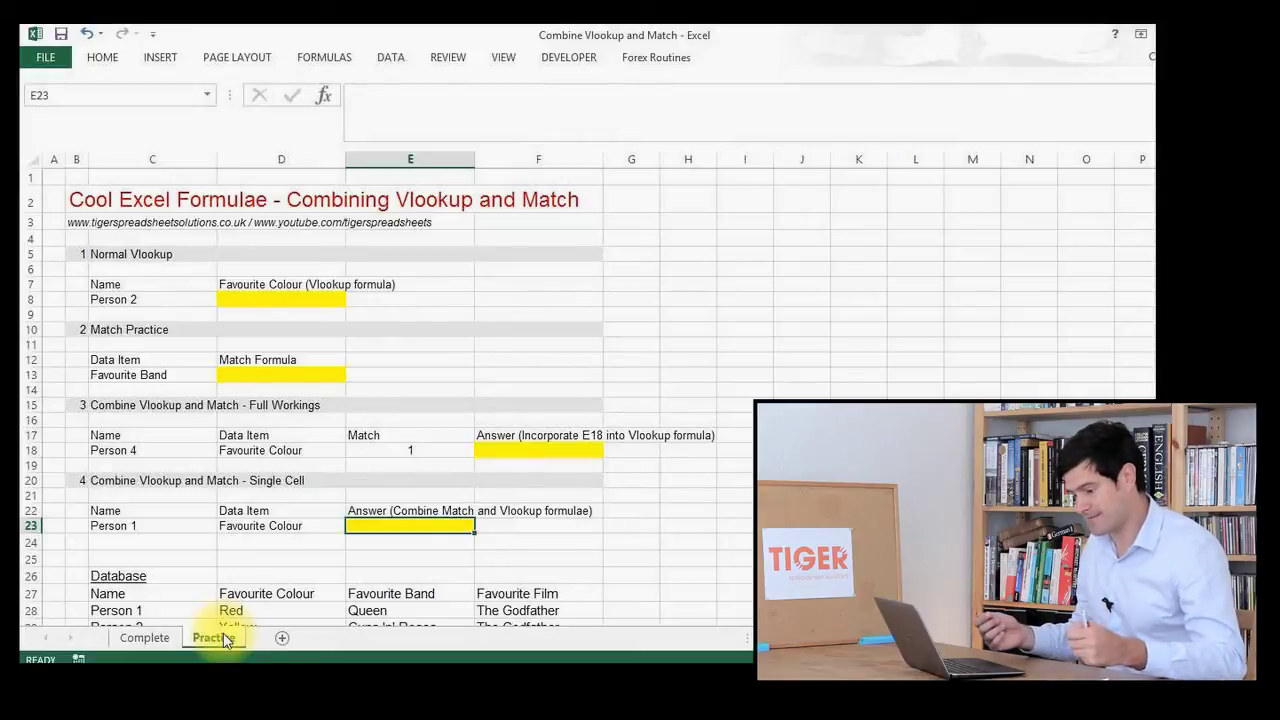
{"action": "left_click", "coordinate": [112, 480]}
{"action": "key", "text": "ctrl+Down"}
{"action": "key", "text": "ctrl+Down"}
{"action": "key", "text": "ctrl+Down"}
{"action": "key", "text": "ctrl+Down"}
{"action": "key", "text": "ctrl+Down"}
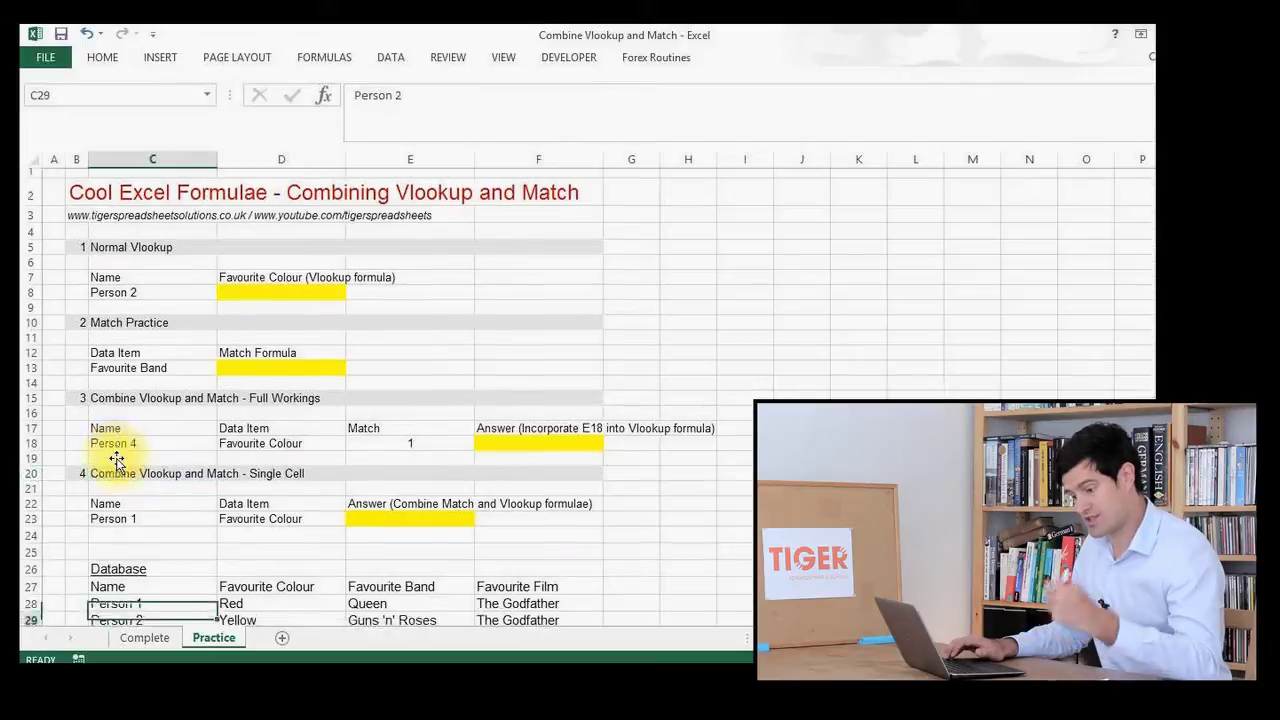
{"action": "key", "text": "Up"}
{"action": "key", "text": "Up"}
{"action": "key", "text": "Up"}
{"action": "key", "text": "Up"}
{"action": "key", "text": "Up"}
{"action": "key", "text": "Up"}
{"action": "key", "text": "Up"}
{"action": "key", "text": "Up"}
{"action": "key", "text": "Up"}
{"action": "key", "text": "Up"}
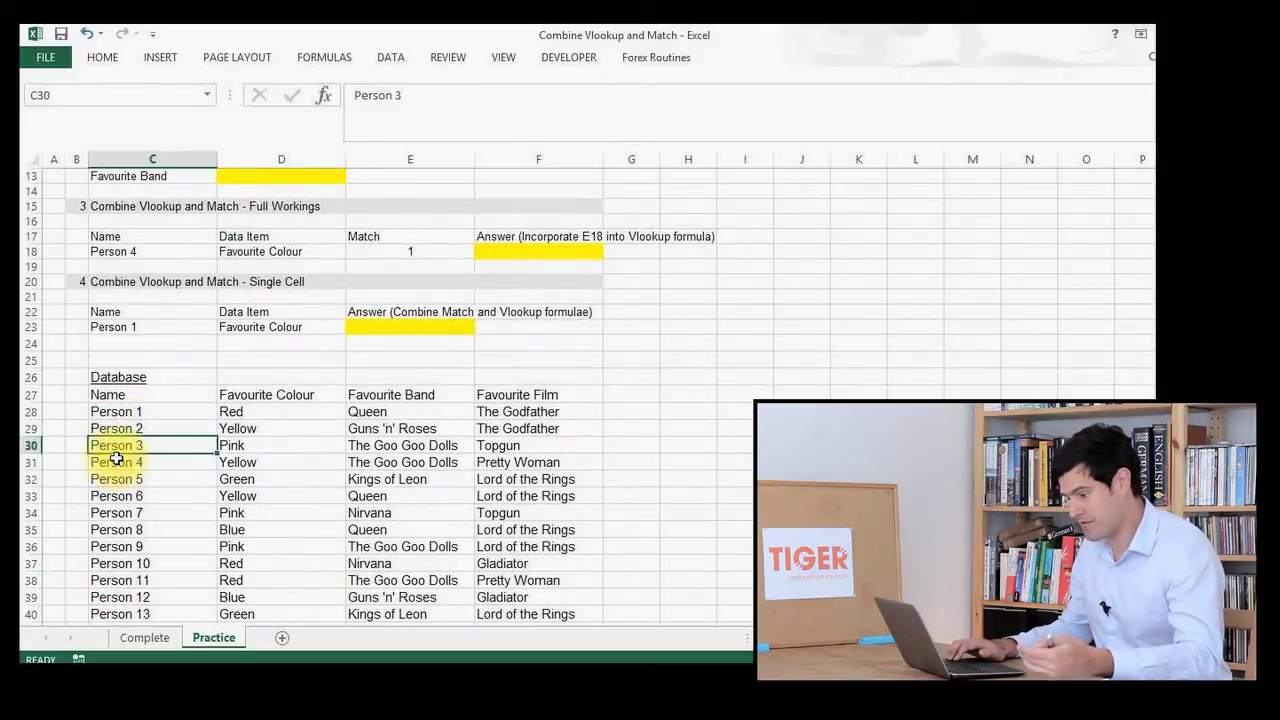
{"action": "key", "text": "Up"}
{"action": "key", "text": "ctrl+Up"}
{"action": "key", "text": "ctrl+Up"}
{"action": "key", "text": "ctrl+Up"}
{"action": "key", "text": "ctrl+Up"}
{"action": "key", "text": "ctrl+Up"}
{"action": "key", "text": "ctrl+Up"}
{"action": "key", "text": "ctrl+Up"}
{"action": "key", "text": "ctrl+Up"}
{"action": "key", "text": "ctrl+Up"}
{"action": "key", "text": "ctrl+Up"}
{"action": "key", "text": "ctrl+Up"}
{"action": "key", "text": "ctrl+Up"}
{"action": "key", "text": "ctrl+Up"}
{"action": "key", "text": "ctrl+Up"}
{"action": "key", "text": "Up"}
{"action": "key", "text": "Up"}
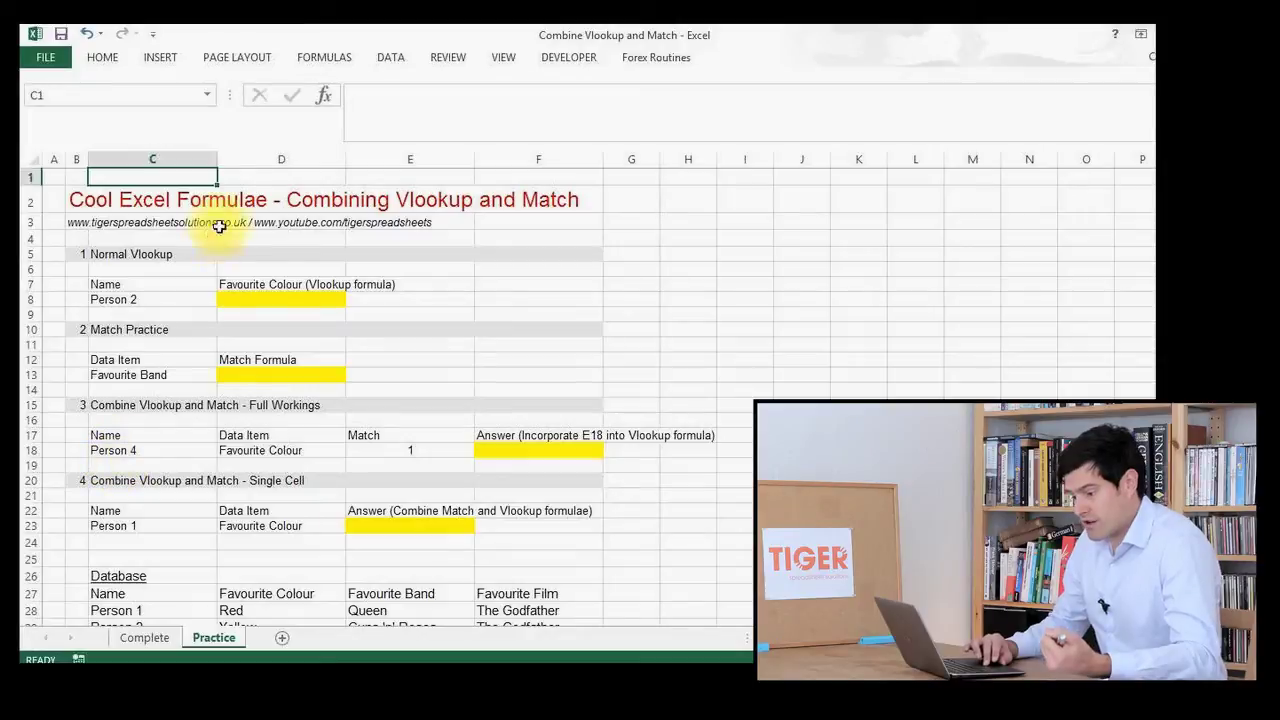
{"action": "left_click", "coordinate": [244, 300]}
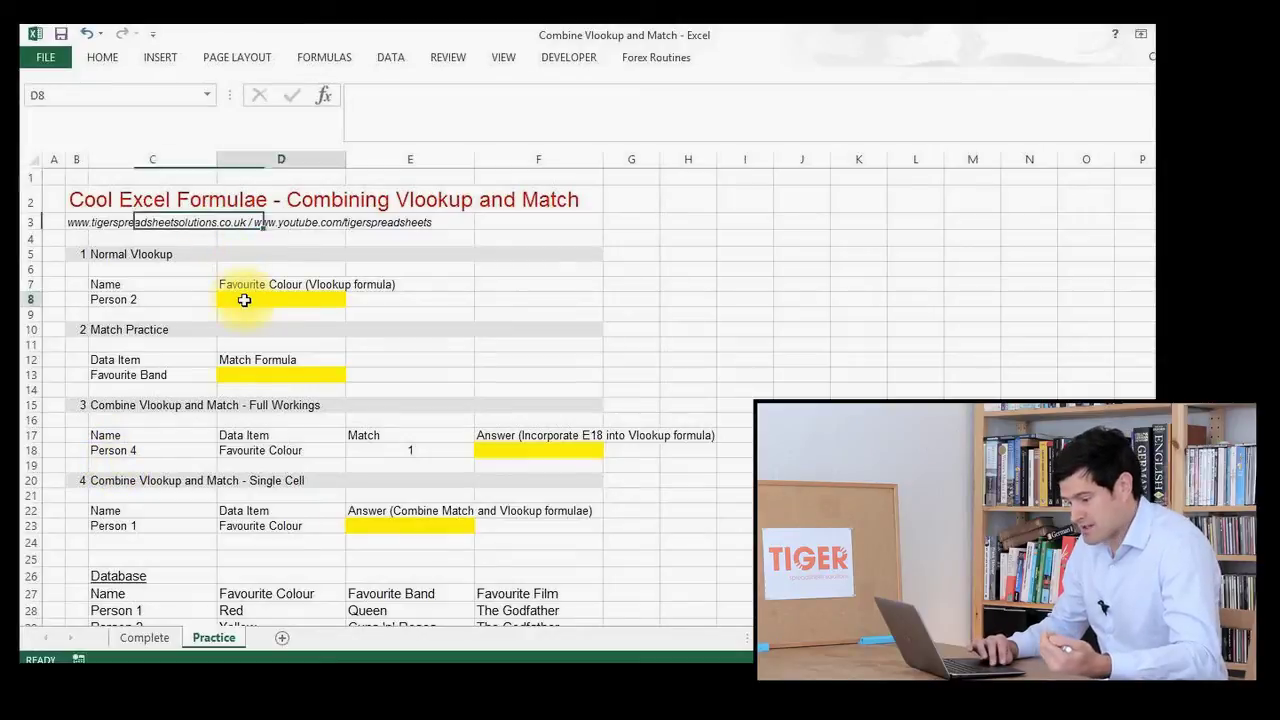
On the Complete sheet, choose Person 5 as the Normal Vlookup name in C8 and inspect the formula in D8
{"action": "left_click", "coordinate": [144, 637]}
{"action": "left_click", "coordinate": [198, 300]}
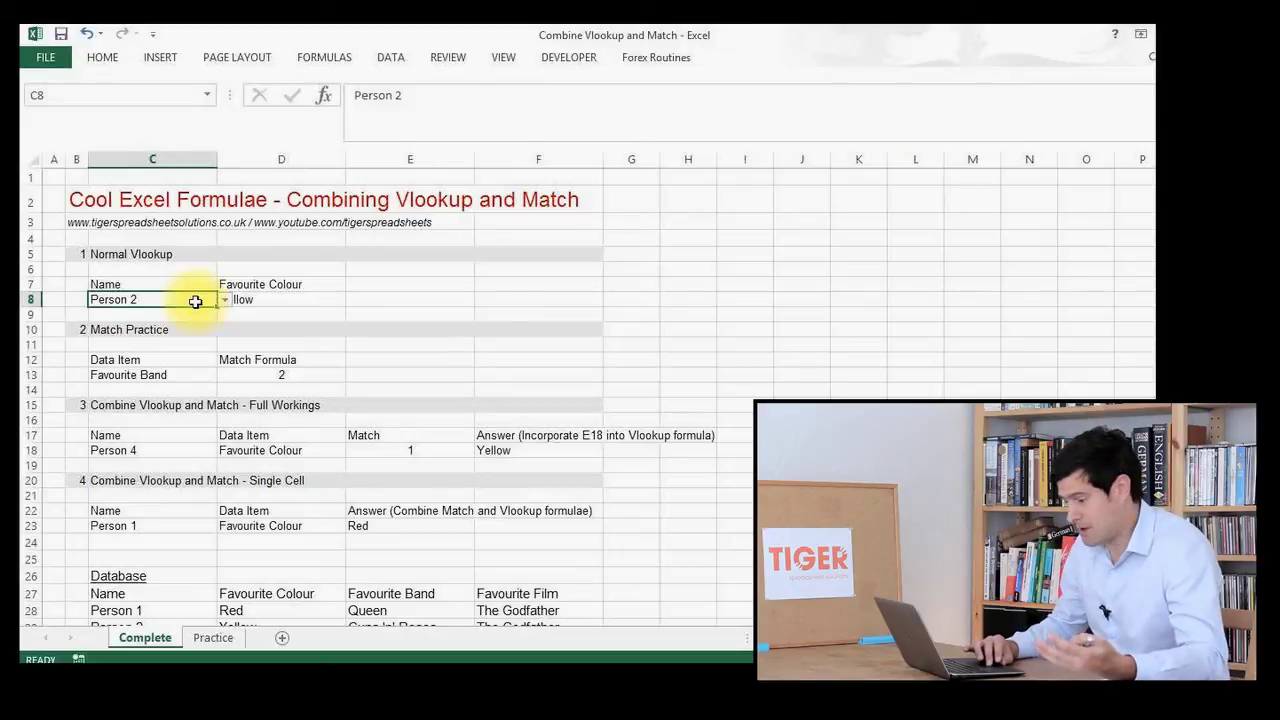
{"action": "left_click", "coordinate": [255, 303]}
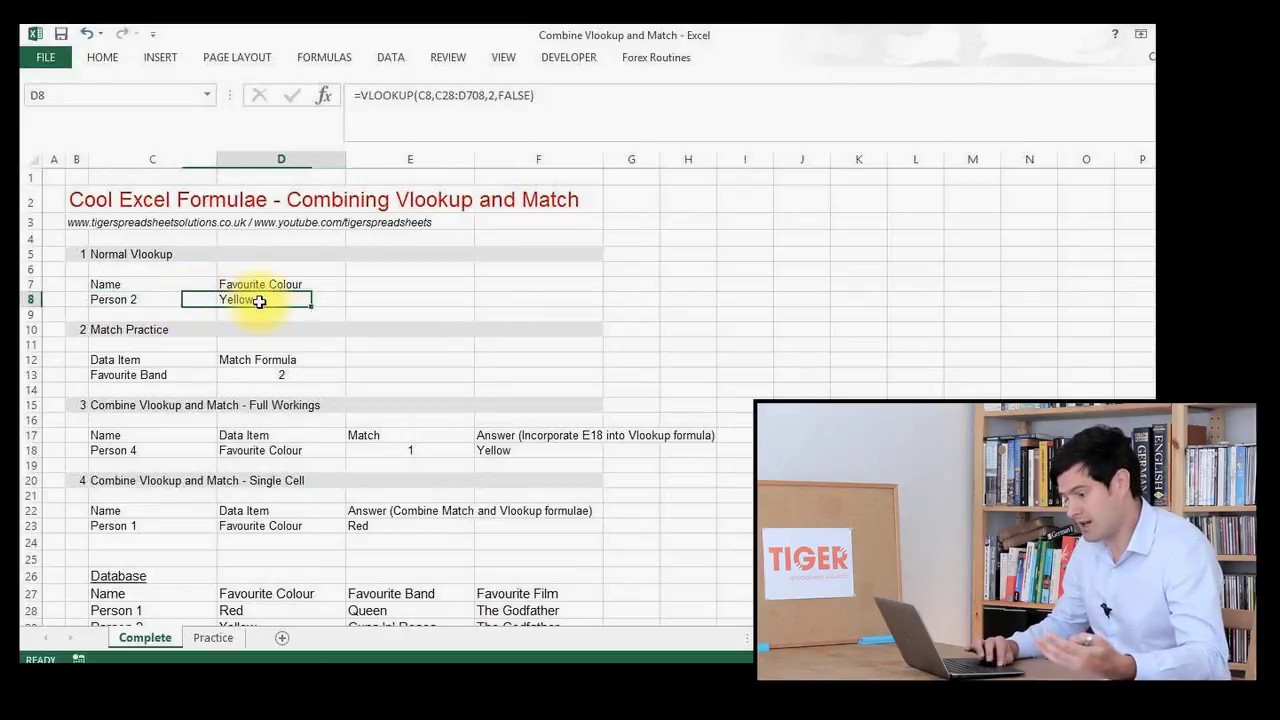
{"action": "left_click", "coordinate": [205, 300]}
{"action": "left_click", "coordinate": [226, 299]}
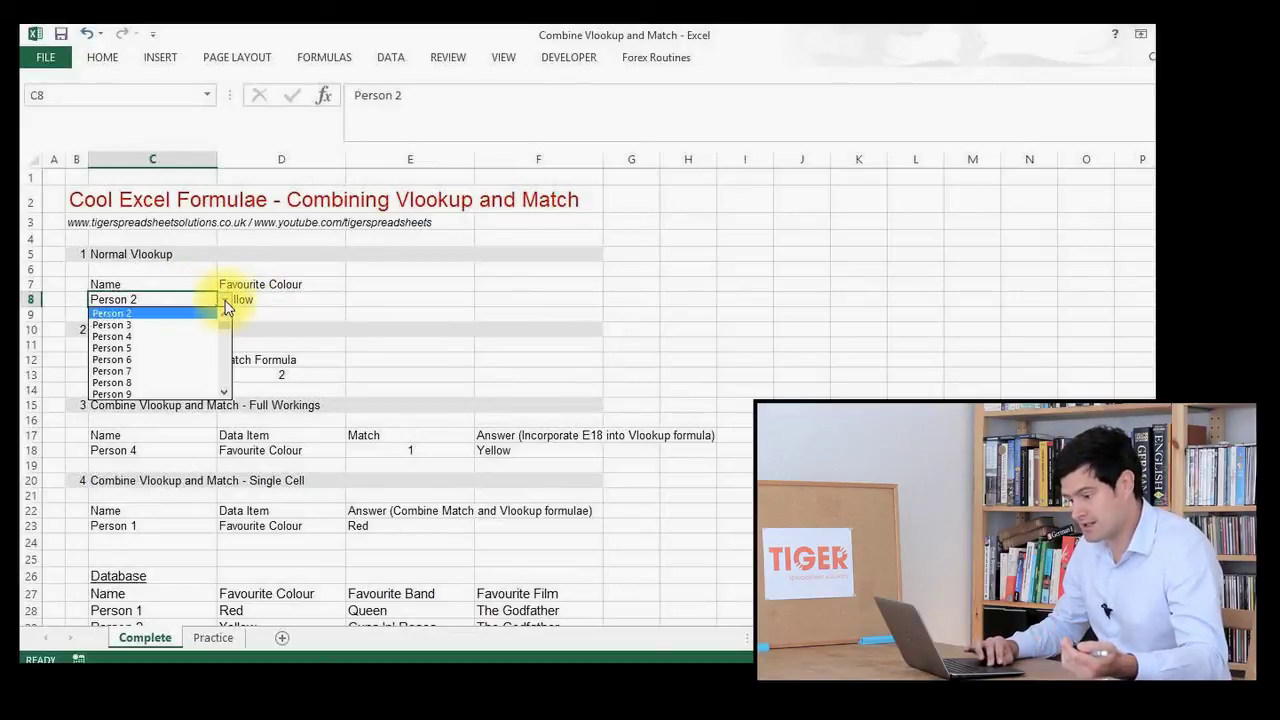
{"action": "left_click", "coordinate": [170, 348]}
{"action": "left_click", "coordinate": [308, 299]}
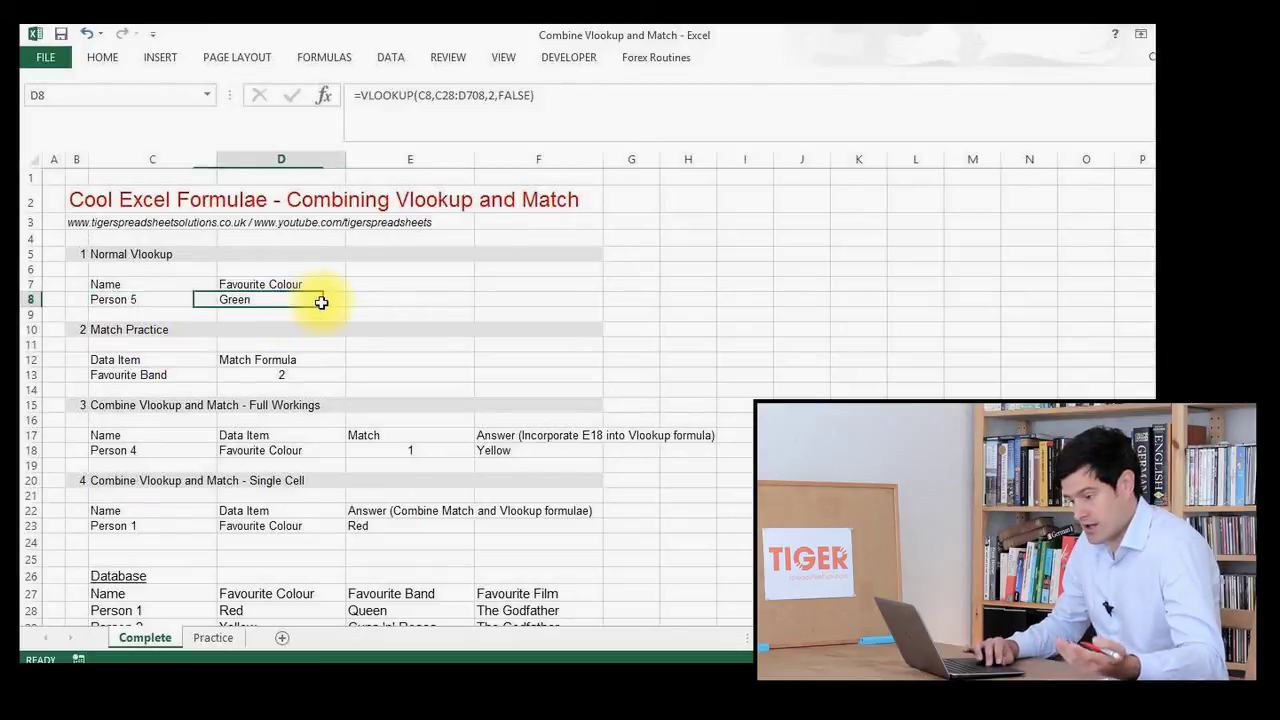
Choose Person 2 as the Normal Vlookup name in C8
{"action": "left_click", "coordinate": [168, 297]}
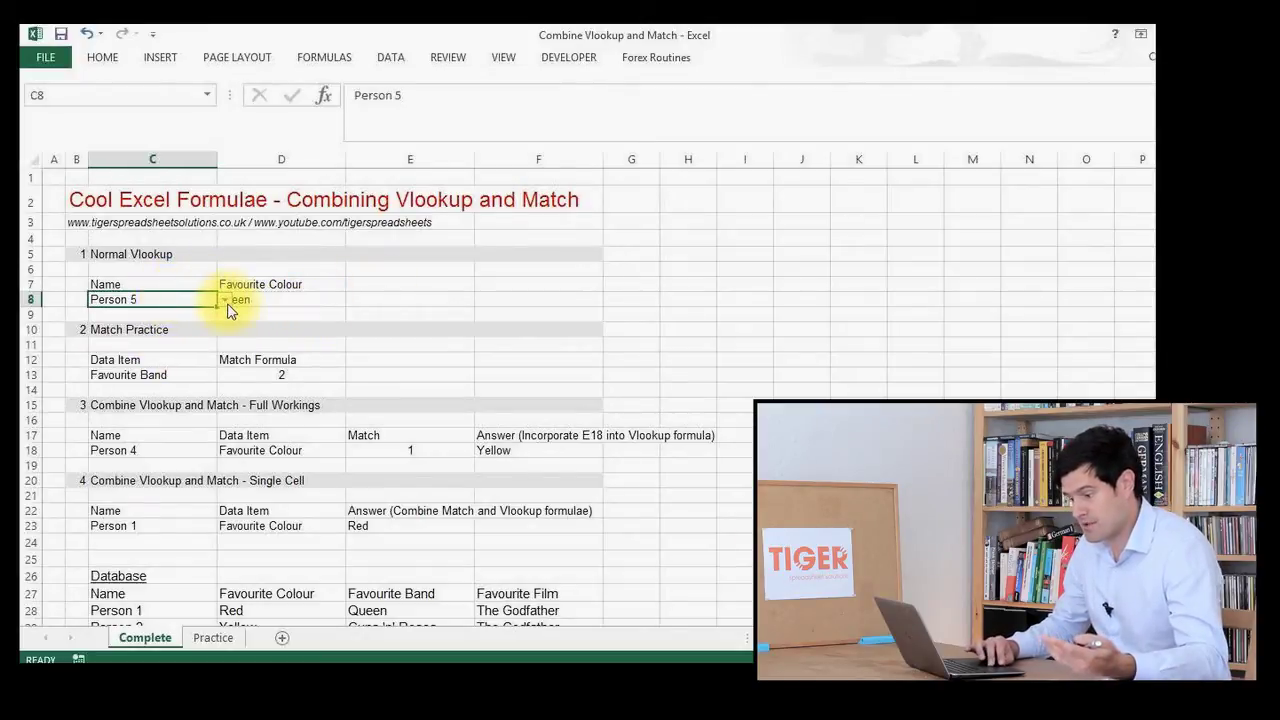
{"action": "left_click", "coordinate": [226, 299]}
{"action": "scroll", "coordinate": [210, 330], "scroll_direction": "up", "scroll_amount": 4}
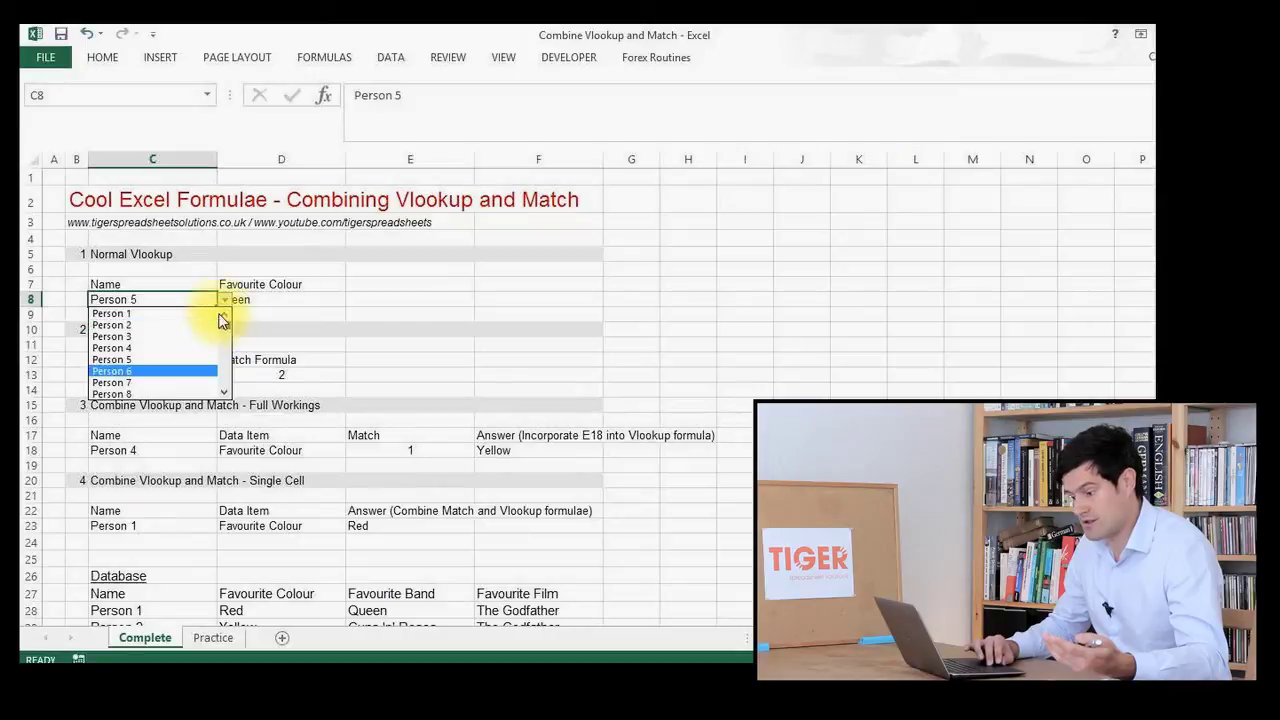
{"action": "left_click", "coordinate": [205, 325]}
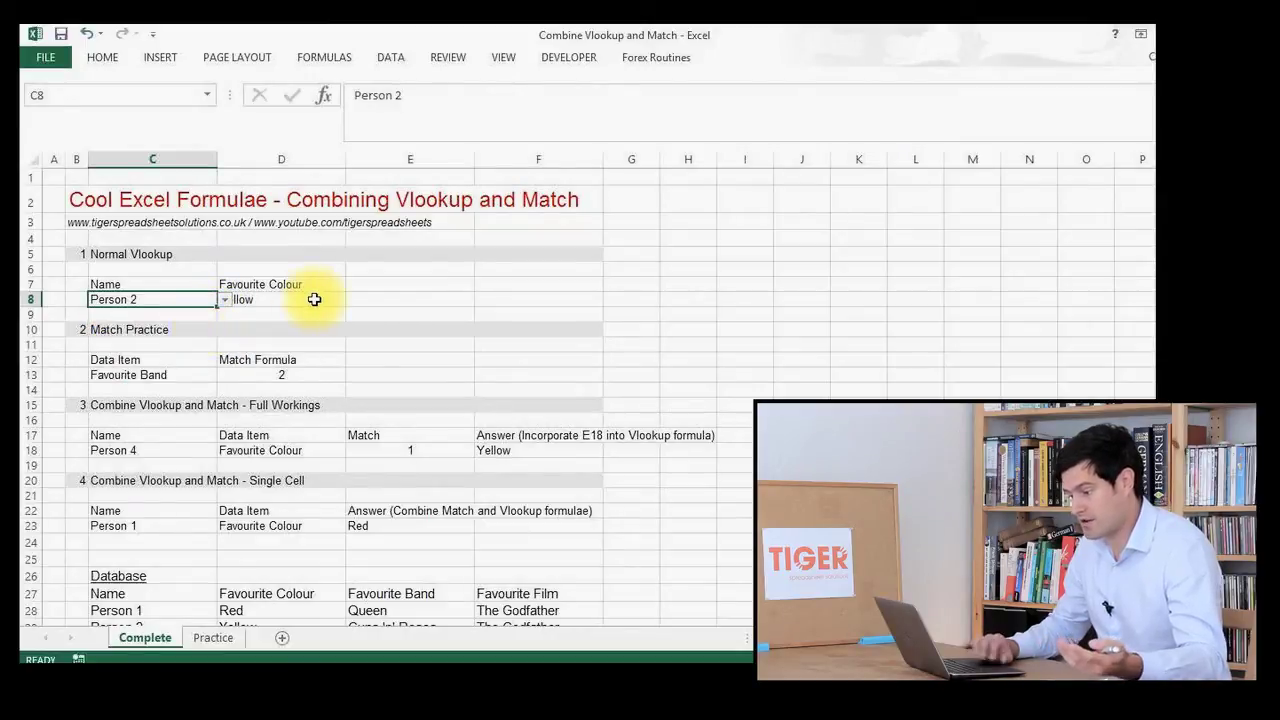
Look through the Database table and the exercises above it on the Complete sheet
{"action": "left_click", "coordinate": [310, 299]}
{"action": "key", "text": "Down"}
{"action": "key", "text": "Down"}
{"action": "key", "text": "Down"}
{"action": "key", "text": "Down"}
{"action": "key", "text": "Down"}
{"action": "key", "text": "Down"}
{"action": "key", "text": "Down"}
{"action": "key", "text": "Down"}
{"action": "key", "text": "Down"}
{"action": "key", "text": "Down"}
{"action": "key", "text": "Down"}
{"action": "key", "text": "Down"}
{"action": "key", "text": "Down"}
{"action": "key", "text": "Down"}
{"action": "key", "text": "Down"}
{"action": "key", "text": "Down"}
{"action": "key", "text": "Down"}
{"action": "key", "text": "Down"}
{"action": "key", "text": "Down"}
{"action": "key", "text": "Down"}
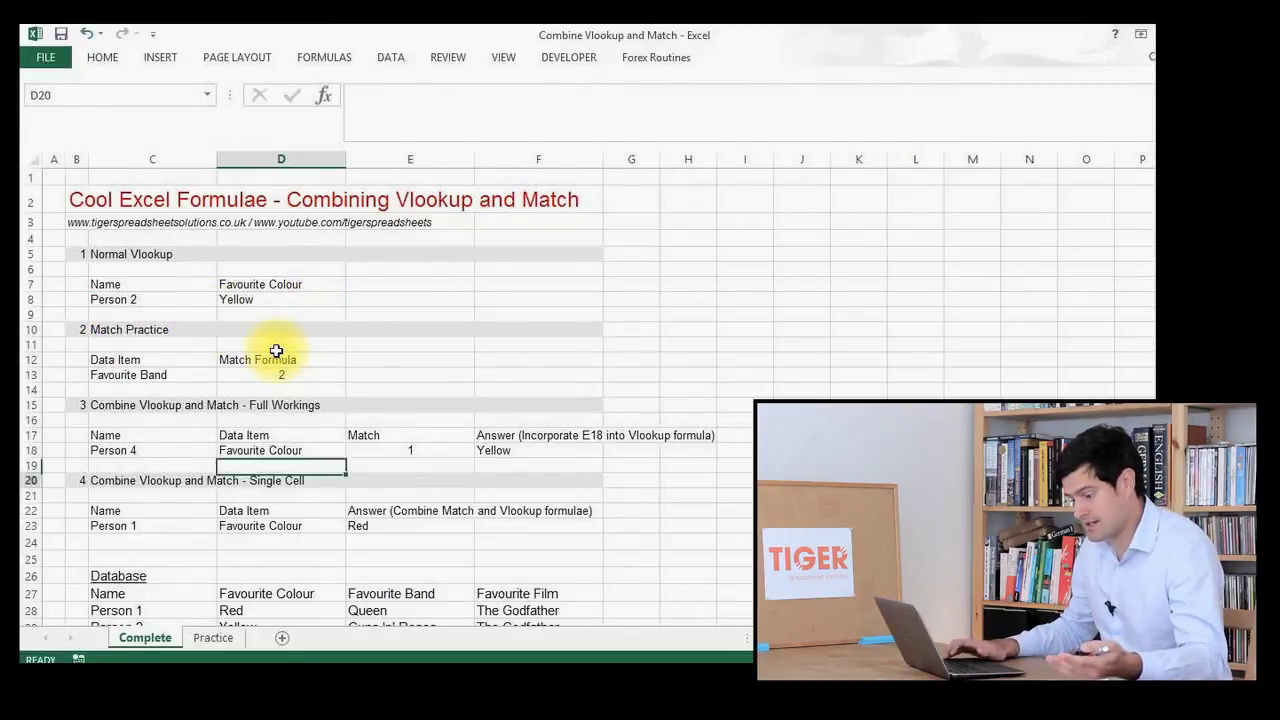
{"action": "key", "text": "Down"}
{"action": "key", "text": "Down"}
{"action": "key", "text": "Down"}
{"action": "key", "text": "Down"}
{"action": "key", "text": "Up"}
{"action": "key", "text": "Up"}
{"action": "key", "text": "Up"}
{"action": "key", "text": "Up"}
{"action": "key", "text": "Up"}
{"action": "key", "text": "Up"}
{"action": "key", "text": "Up"}
{"action": "key", "text": "Up"}
{"action": "key", "text": "Up"}
{"action": "key", "text": "Up"}
{"action": "key", "text": "Up"}
{"action": "key", "text": "Up"}
{"action": "key", "text": "Up"}
{"action": "key", "text": "Up"}
{"action": "key", "text": "Up"}
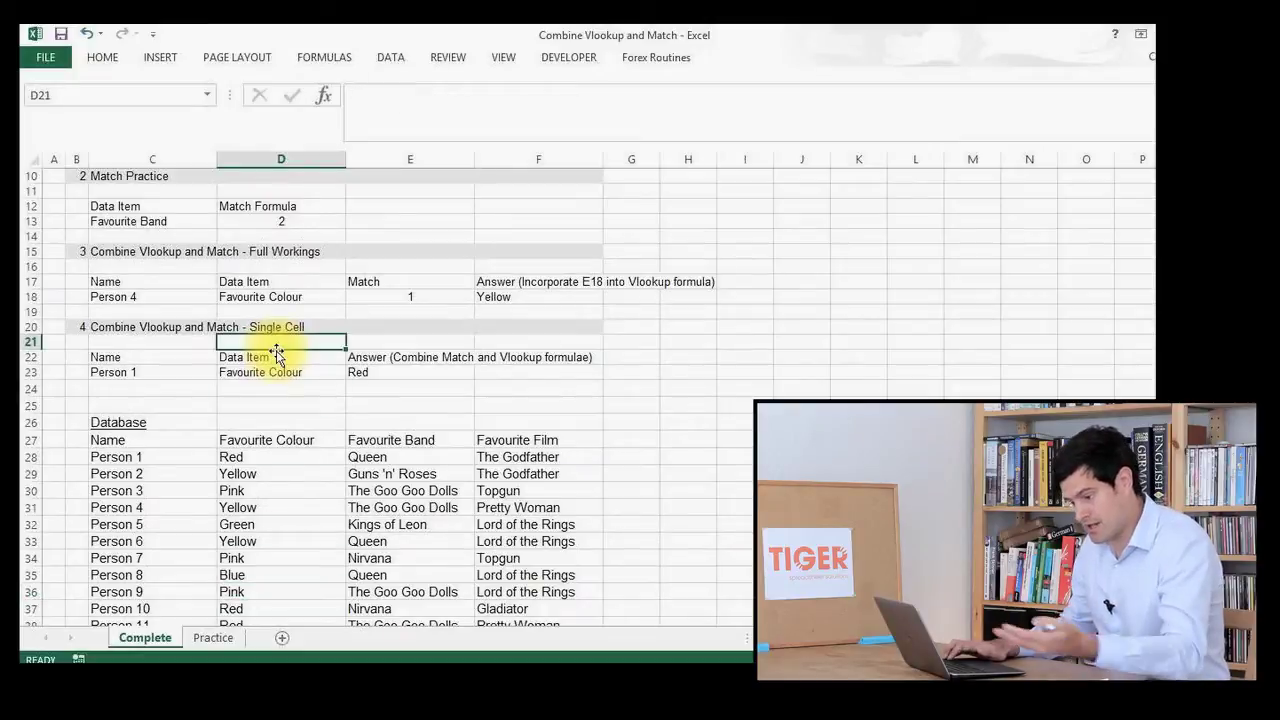
{"action": "key", "text": "Up"}
{"action": "key", "text": "Up"}
{"action": "key", "text": "Up"}
{"action": "key", "text": "Up"}
{"action": "key", "text": "Up"}
{"action": "key", "text": "Up"}
{"action": "key", "text": "Up"}
{"action": "key", "text": "Up"}
{"action": "key", "text": "Up"}
{"action": "key", "text": "Up"}
{"action": "key", "text": "Up"}
{"action": "key", "text": "Up"}
{"action": "key", "text": "Up"}
{"action": "key", "text": "Up"}
{"action": "key", "text": "Up"}
{"action": "key", "text": "Up"}
{"action": "key", "text": "Up"}
{"action": "key", "text": "Up"}
{"action": "key", "text": "Up"}
{"action": "key", "text": "Up"}
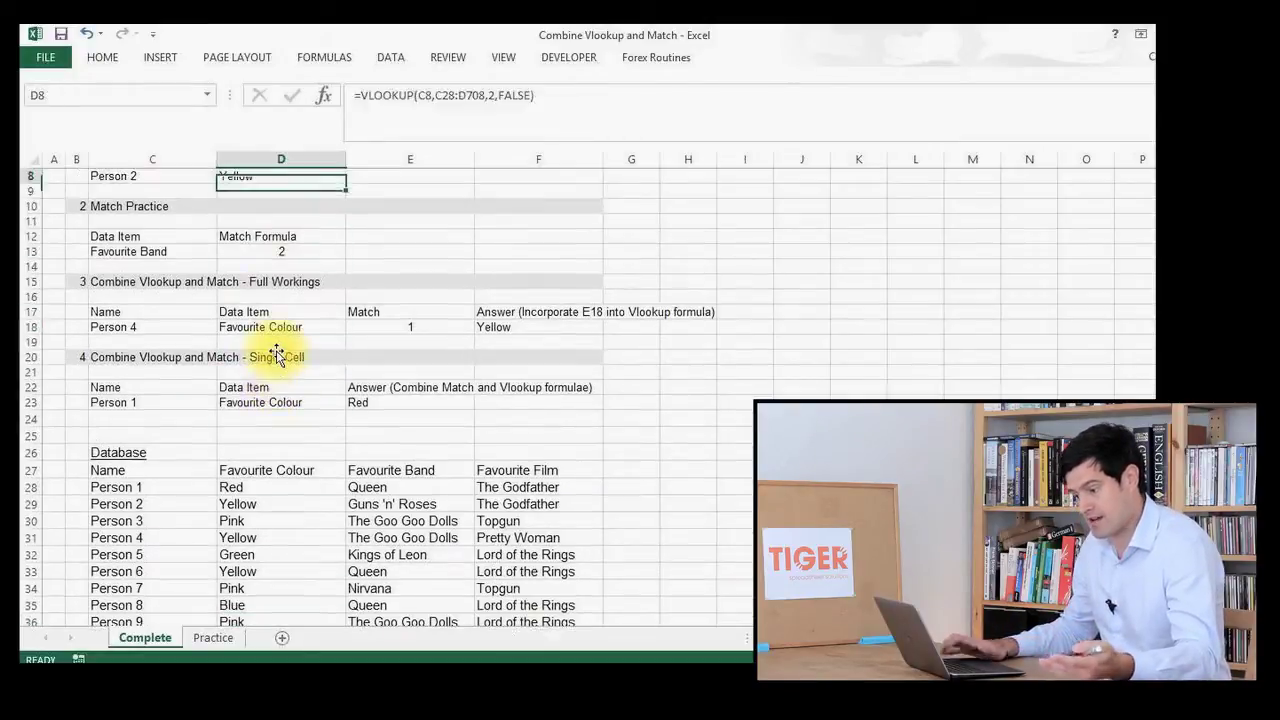
Inspect the combined VLOOKUP and MATCH formula in answer cell E23 of the Single Cell exercise
{"action": "key", "text": "Down"}
{"action": "key", "text": "Down"}
{"action": "key", "text": "Down"}
{"action": "key", "text": "Down"}
{"action": "key", "text": "Down"}
{"action": "key", "text": "Down"}
{"action": "key", "text": "Down"}
{"action": "key", "text": "Down"}
{"action": "key", "text": "Down"}
{"action": "key", "text": "Down"}
{"action": "key", "text": "Down"}
{"action": "key", "text": "Down"}
{"action": "key", "text": "Down"}
{"action": "key", "text": "Down"}
{"action": "key", "text": "Down"}
{"action": "key", "text": "Down"}
{"action": "key", "text": "Down"}
{"action": "key", "text": "Down"}
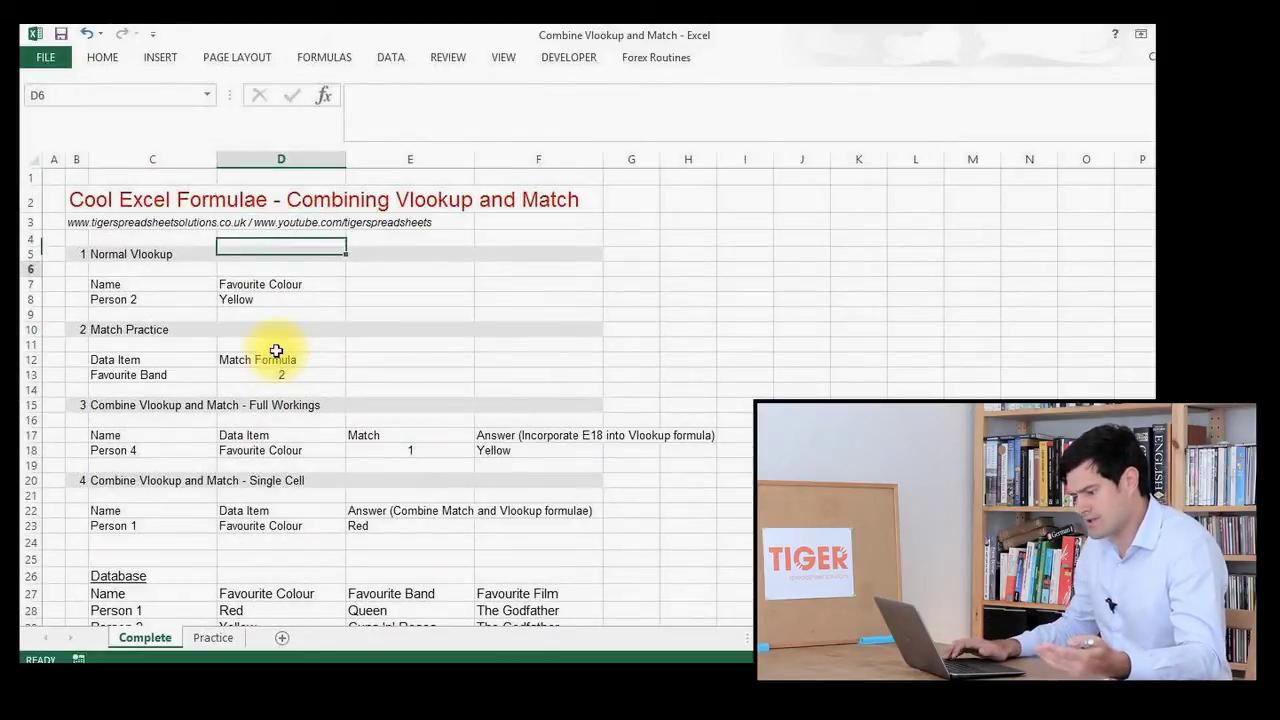
{"action": "key", "text": "Down"}
{"action": "key", "text": "Down"}
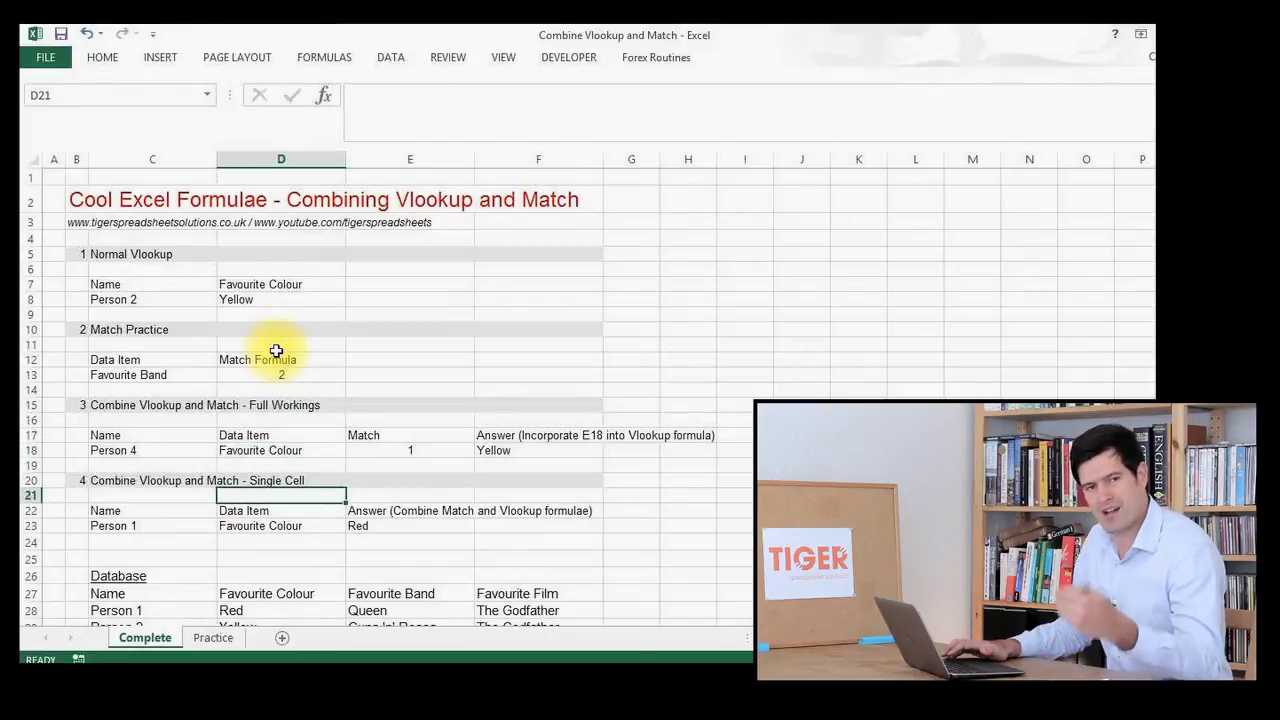
{"action": "key", "text": "Down"}
{"action": "key", "text": "Down"}
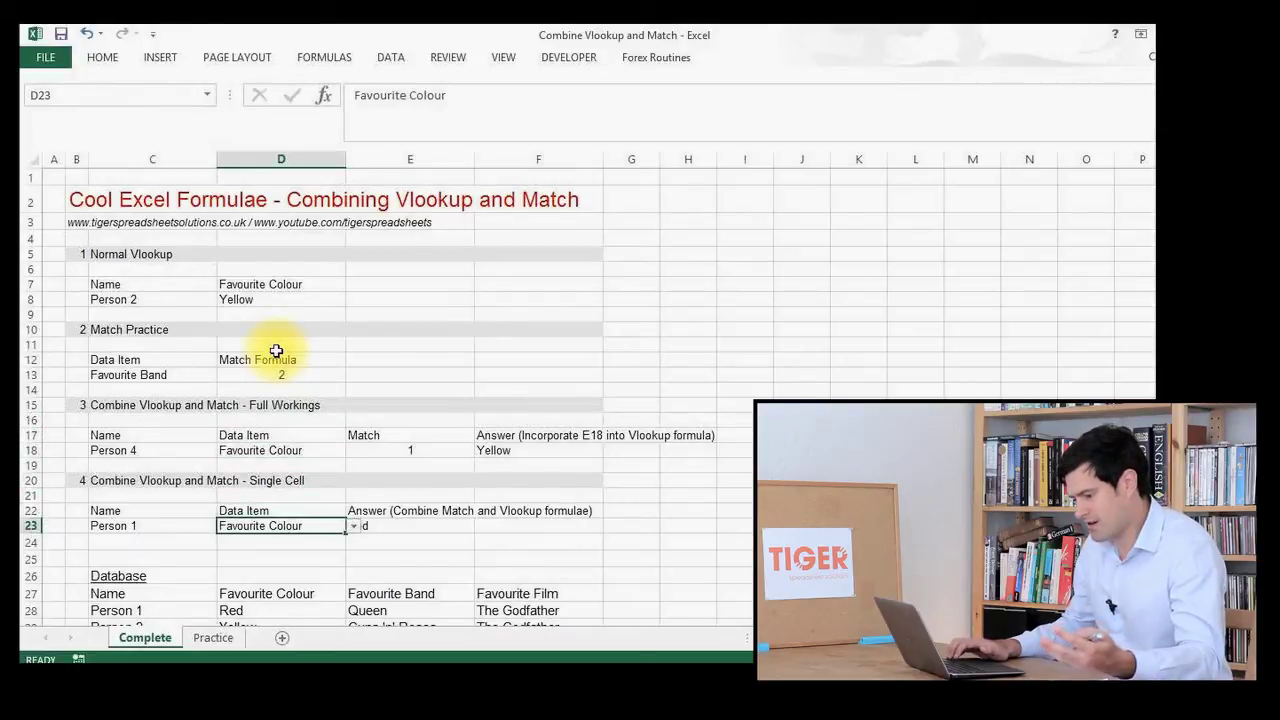
{"action": "key", "text": "Right"}
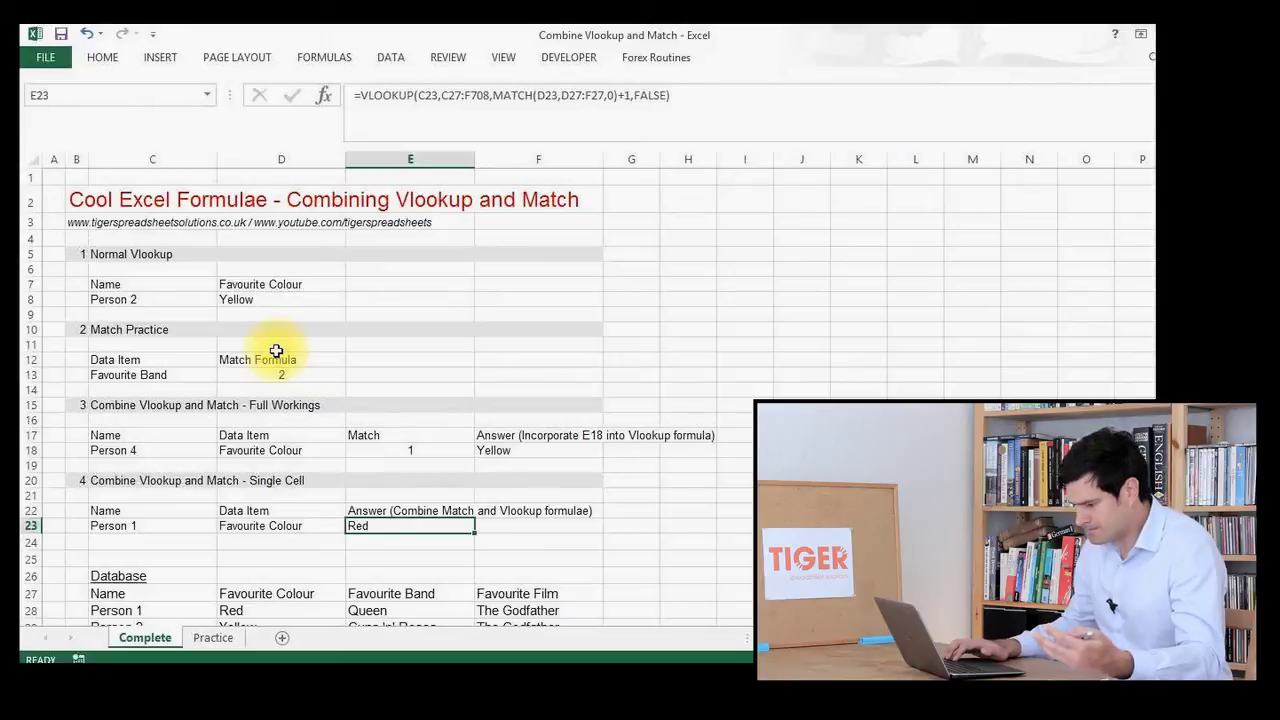
Try Person 2 as the Single Cell exercise's name in C23, and settle on Person 4
{"action": "key", "text": "Down"}
{"action": "key", "text": "Down"}
{"action": "key", "text": "Down"}
{"action": "key", "text": "Down"}
{"action": "key", "text": "Down"}
{"action": "key", "text": "Down"}
{"action": "key", "text": "Down"}
{"action": "key", "text": "Down"}
{"action": "key", "text": "Down"}
{"action": "key", "text": "Down"}
{"action": "key", "text": "Down"}
{"action": "key", "text": "Down"}
{"action": "key", "text": "Down"}
{"action": "key", "text": "Down"}
{"action": "key", "text": "Down"}
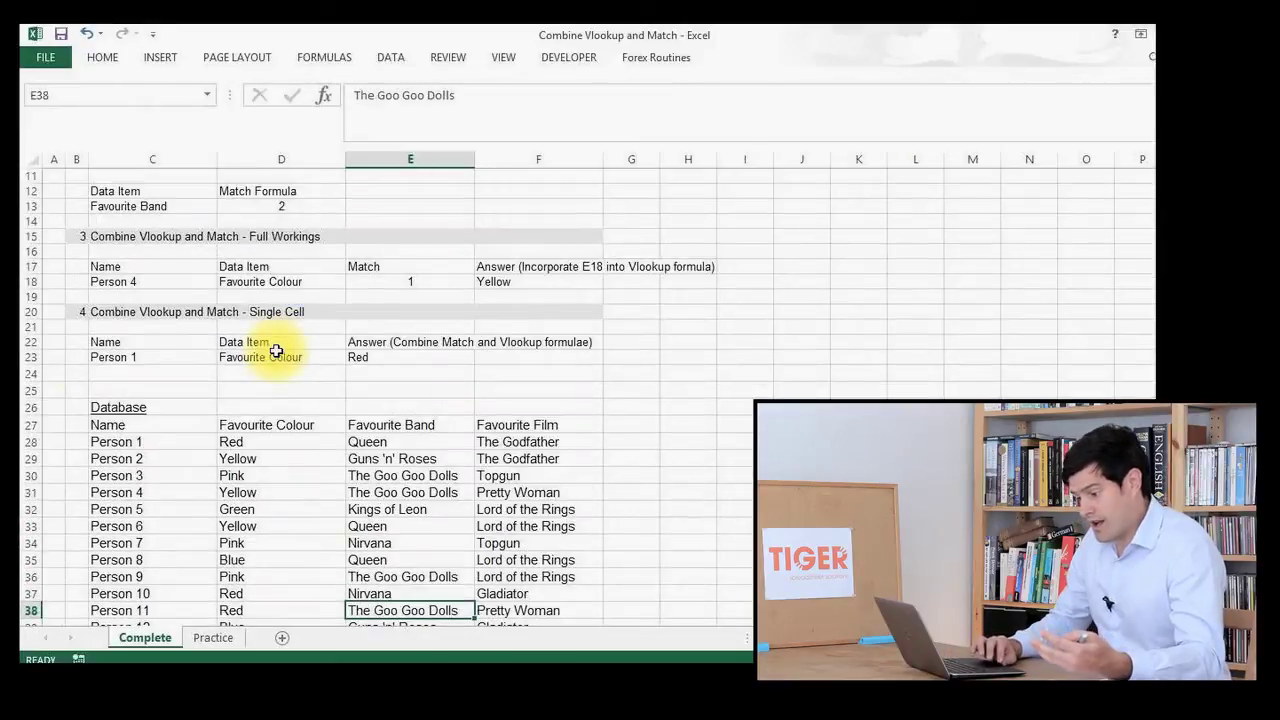
{"action": "left_click", "coordinate": [110, 356]}
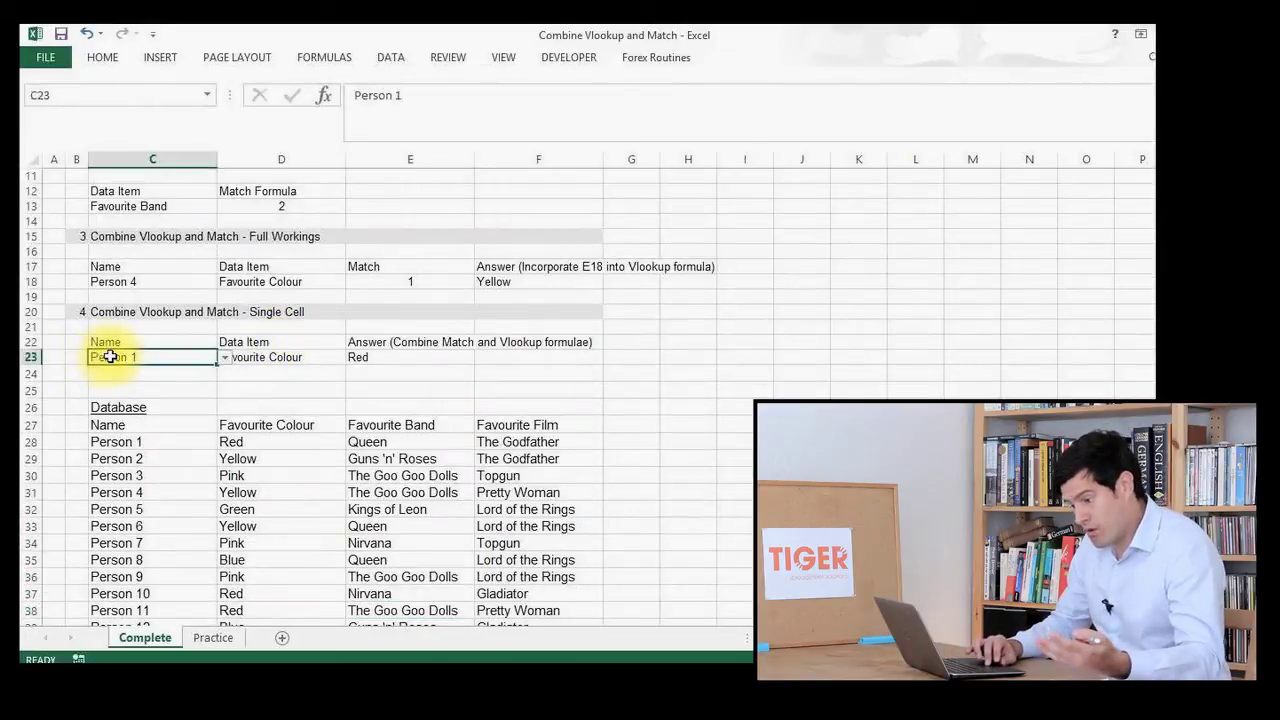
{"action": "left_click", "coordinate": [226, 358]}
{"action": "left_click", "coordinate": [193, 389]}
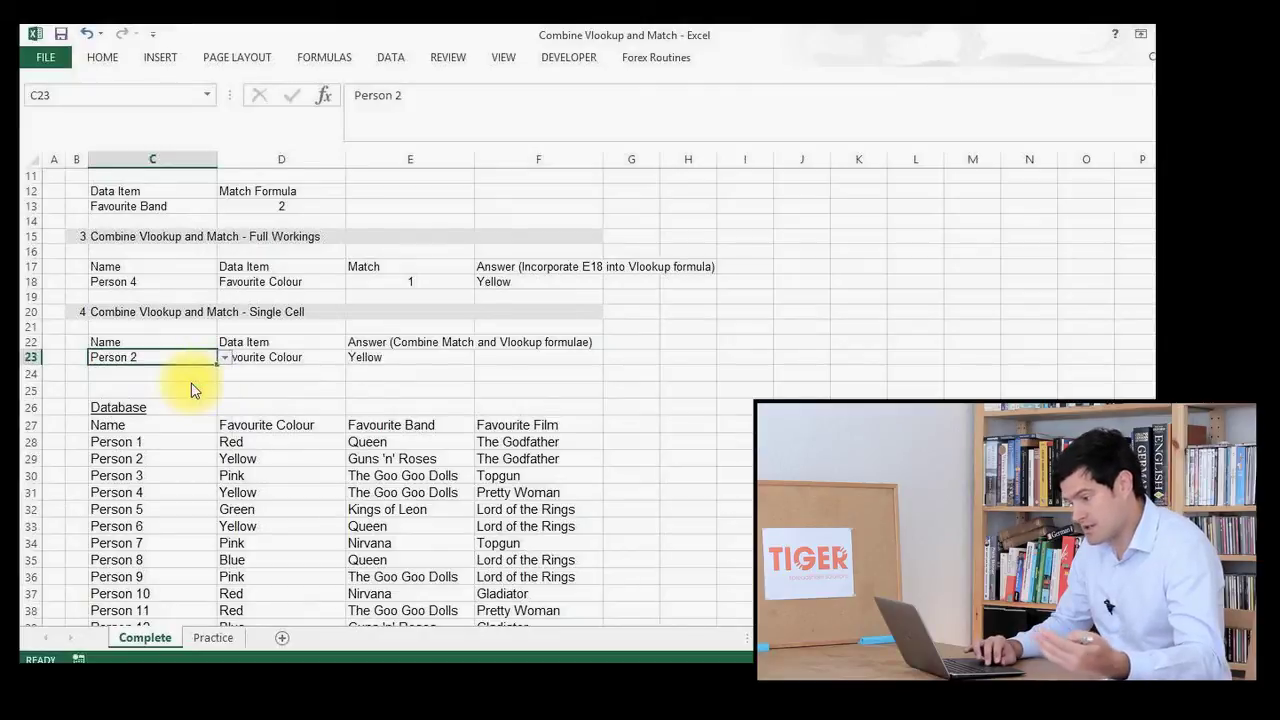
{"action": "left_click", "coordinate": [226, 358]}
{"action": "left_click", "coordinate": [178, 397]}
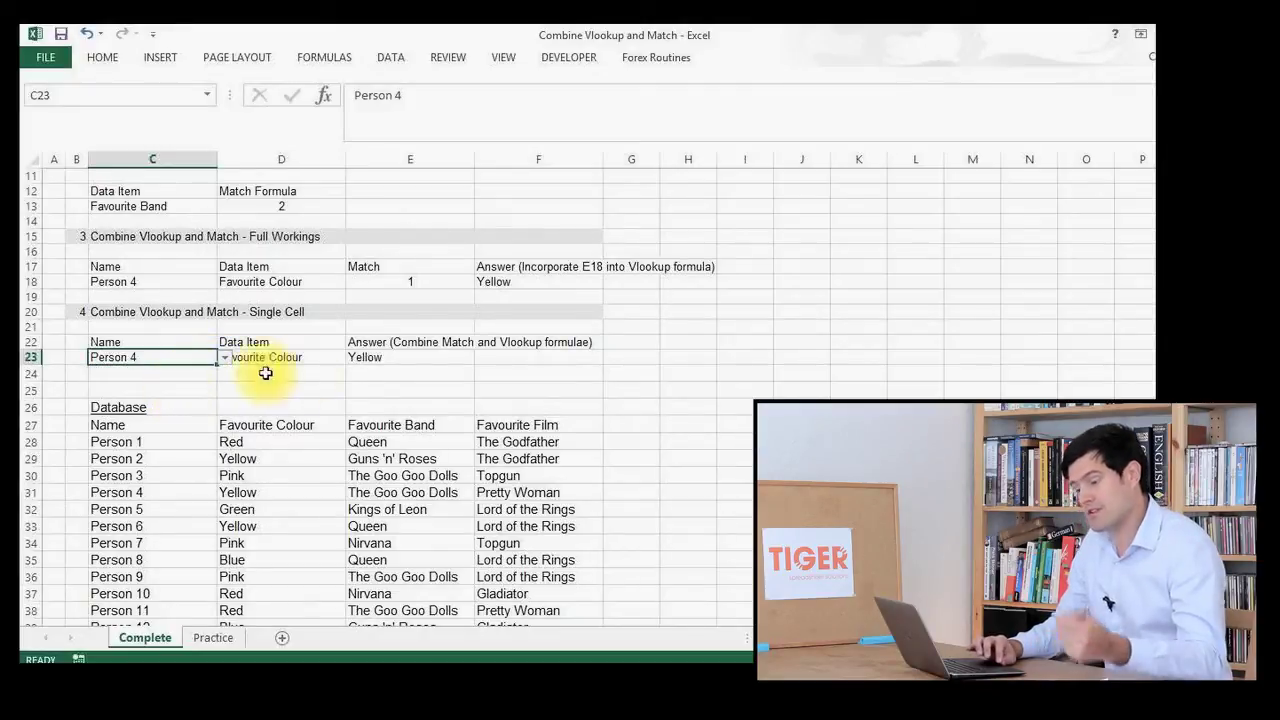
Try Favourite Band as the data item in D23, and settle on Favourite Film
{"action": "left_click", "coordinate": [316, 359]}
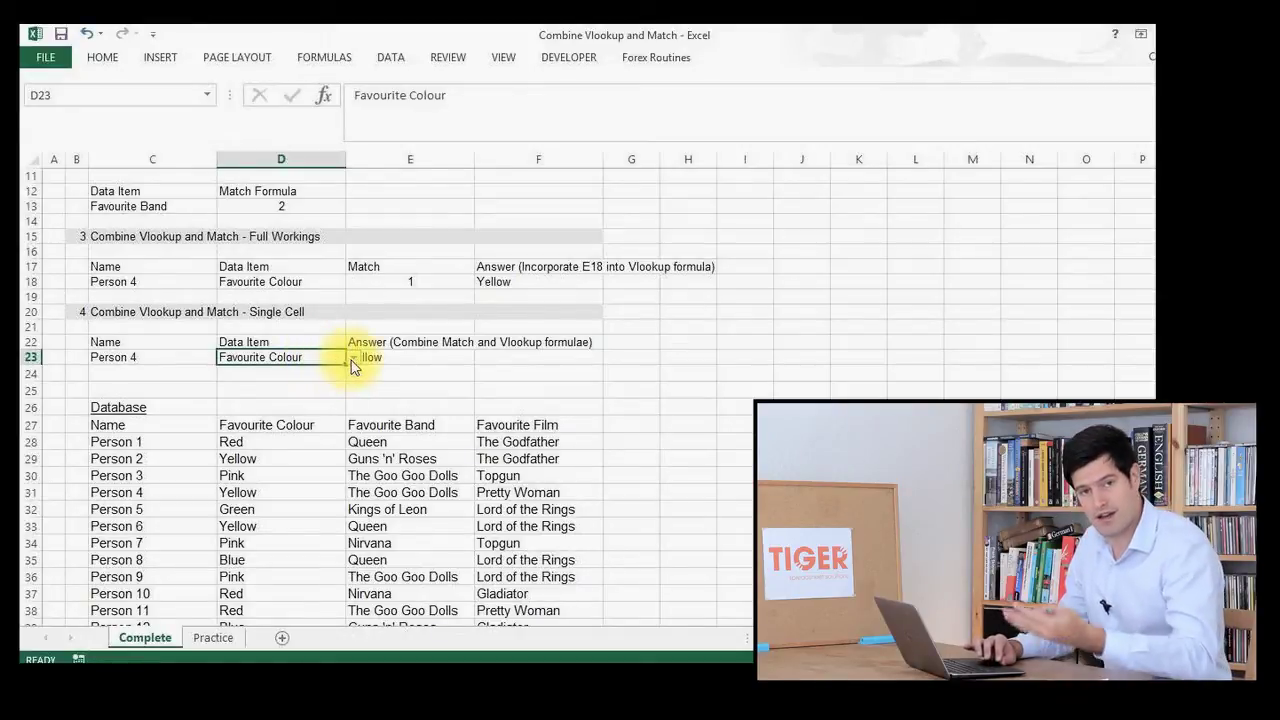
{"action": "left_click", "coordinate": [352, 361]}
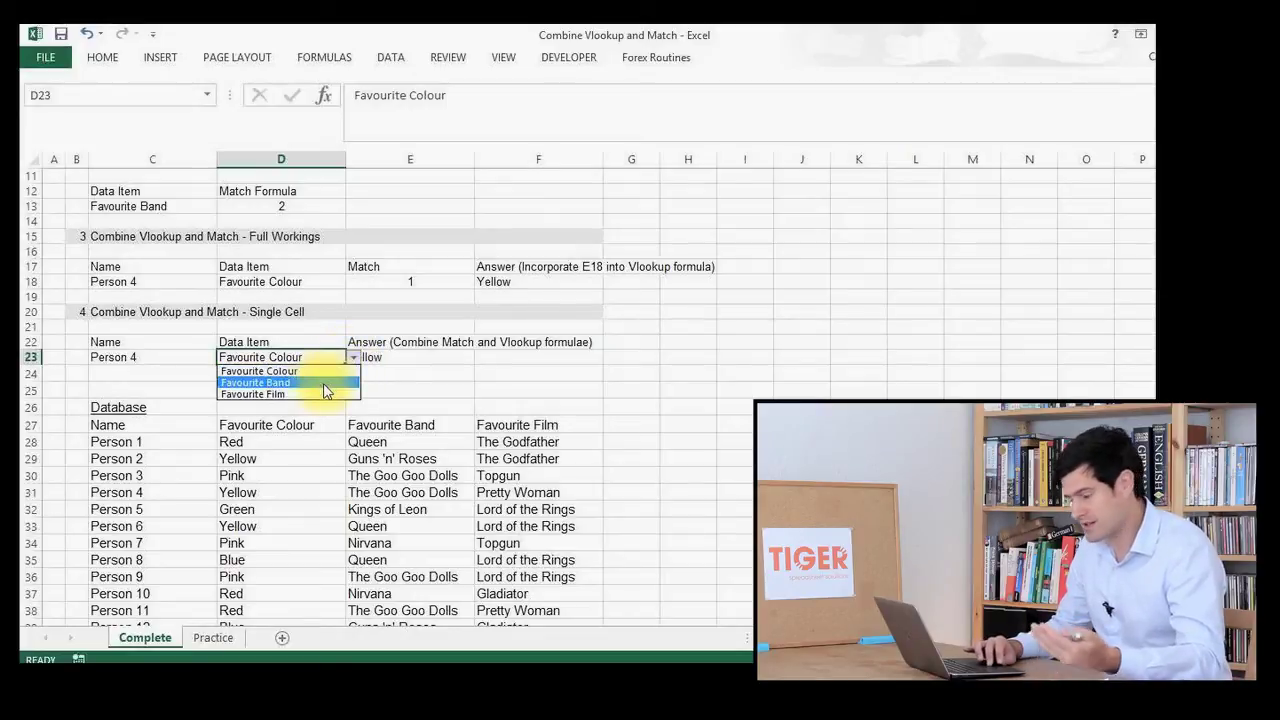
{"action": "left_click", "coordinate": [323, 383]}
{"action": "left_click", "coordinate": [353, 360]}
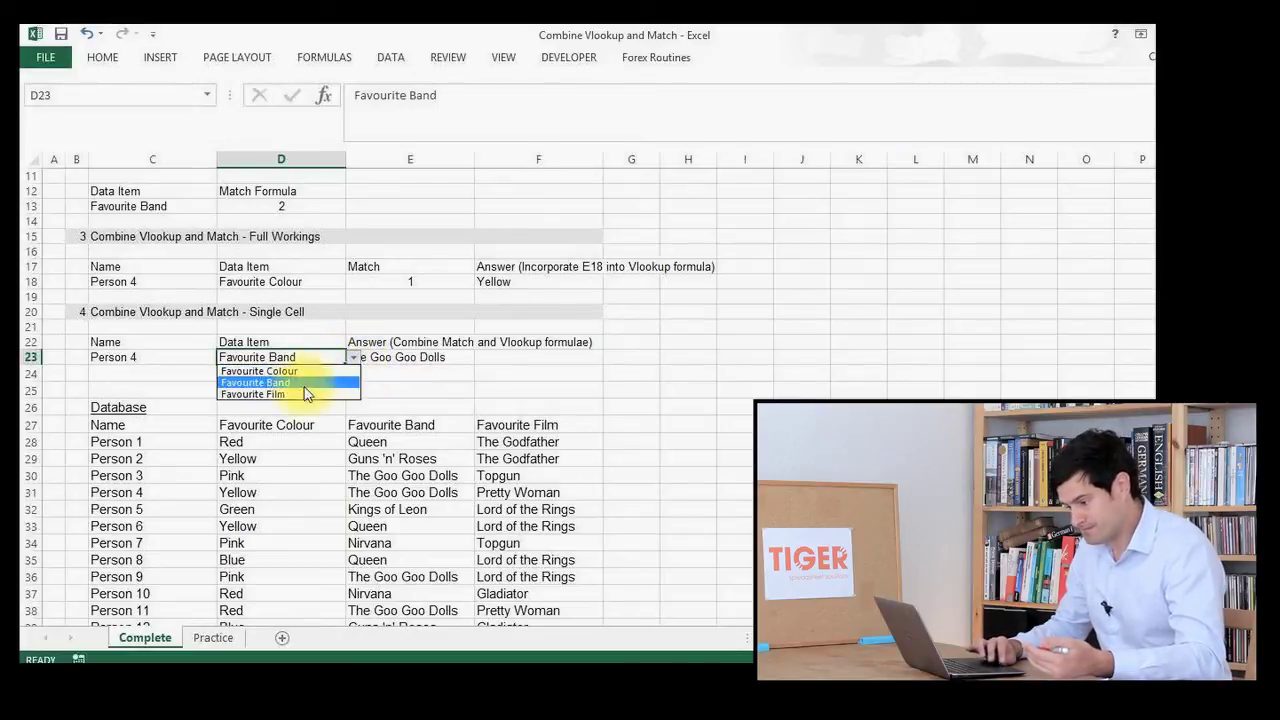
{"action": "left_click", "coordinate": [305, 397]}
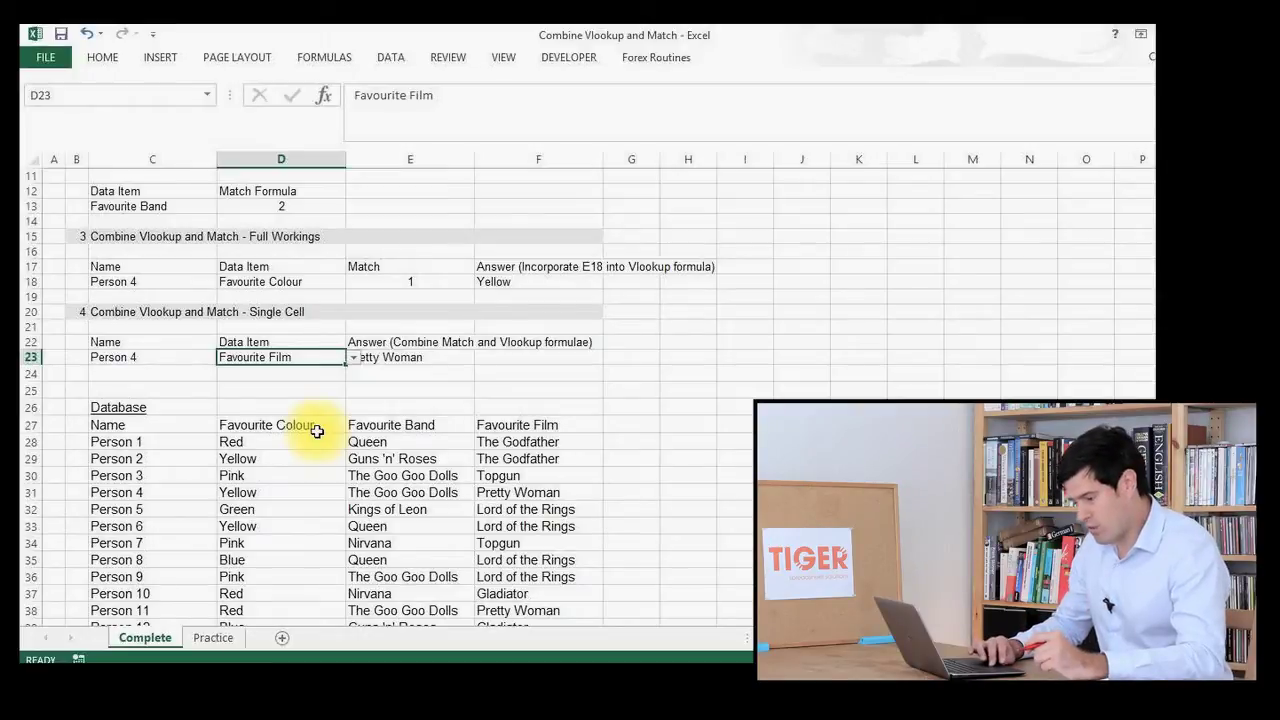
On the Practice sheet, start a VLOOKUP formula in D8 with the name in C8 as the lookup value
{"action": "left_click", "coordinate": [206, 637]}
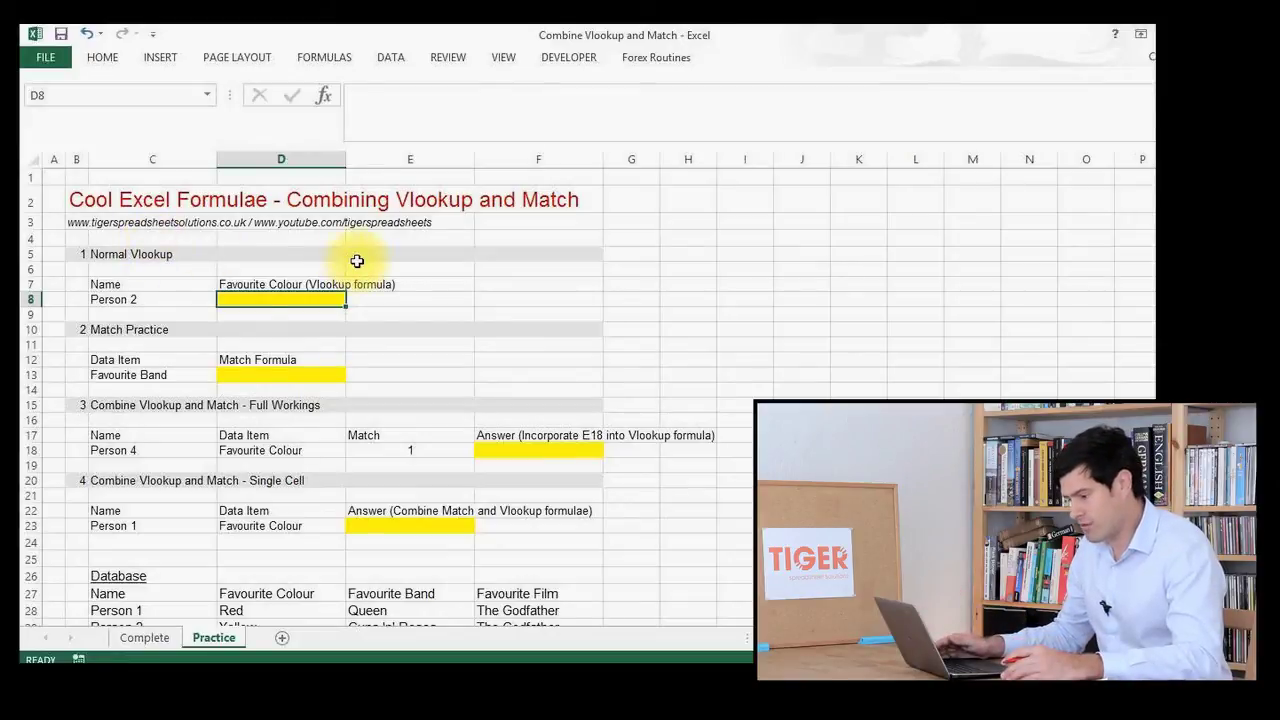
{"action": "type", "text": "="}
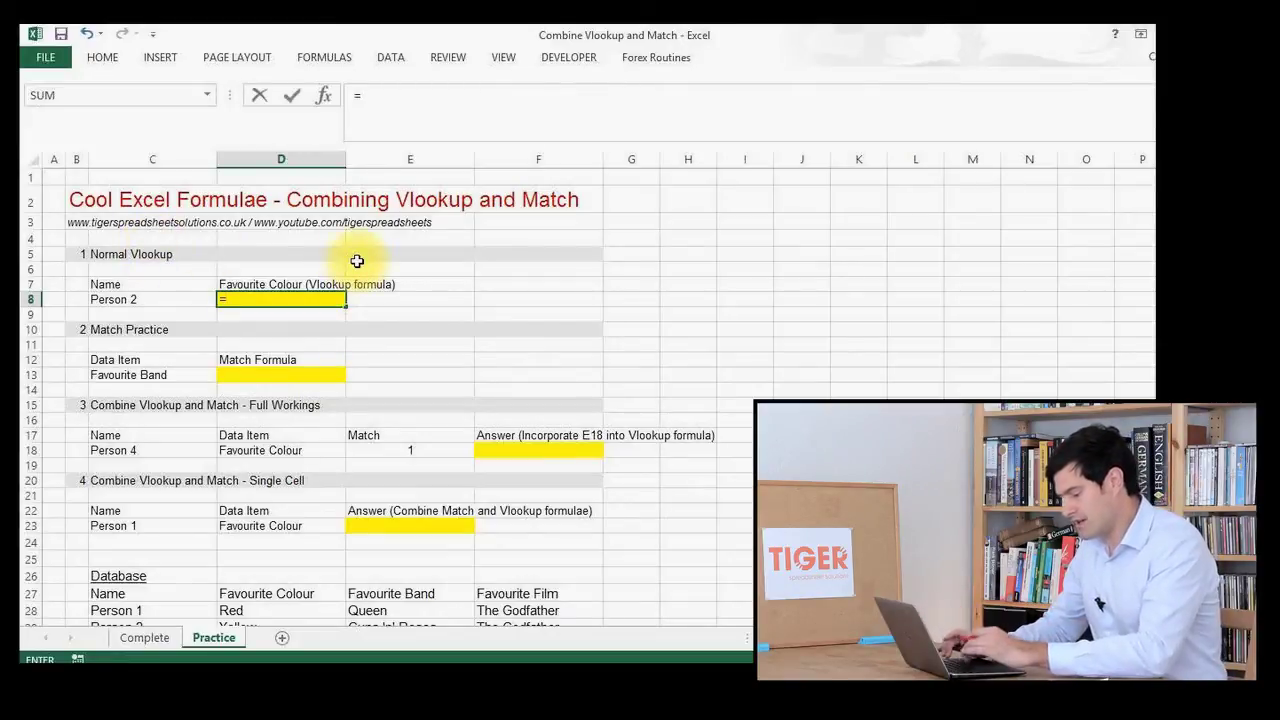
{"action": "type", "text": "vlo"}
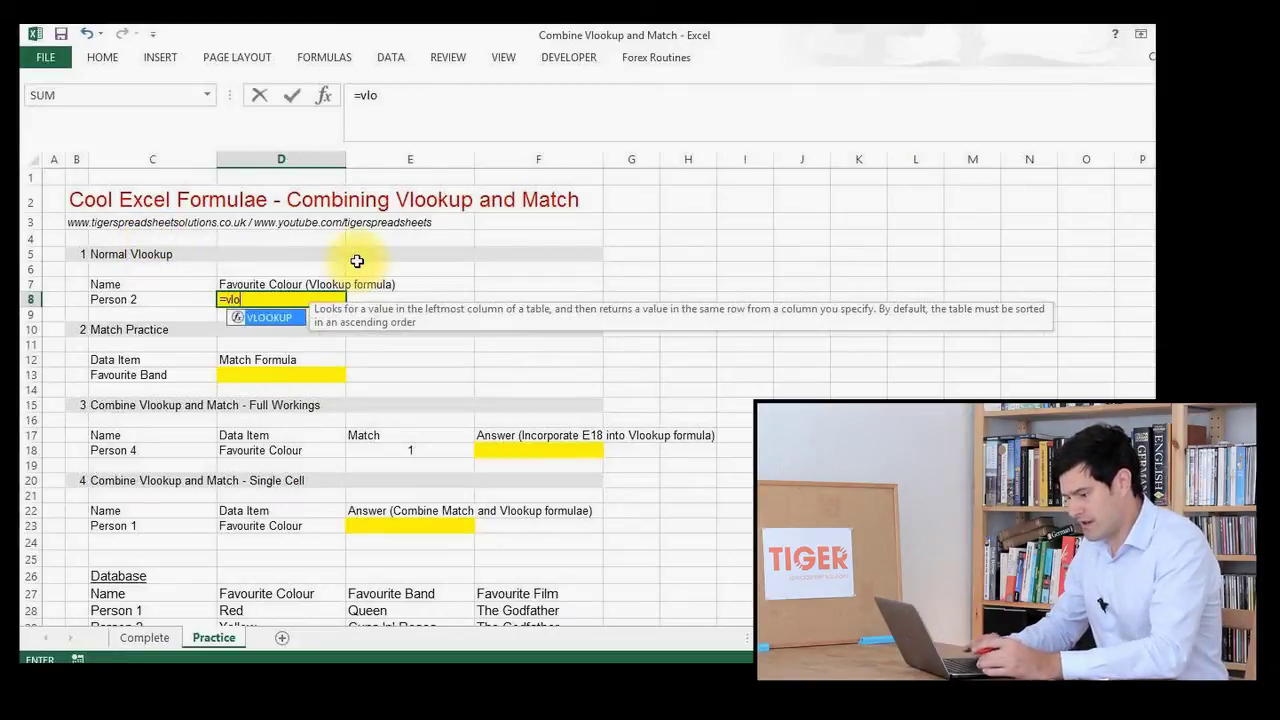
{"action": "double_click", "coordinate": [287, 322]}
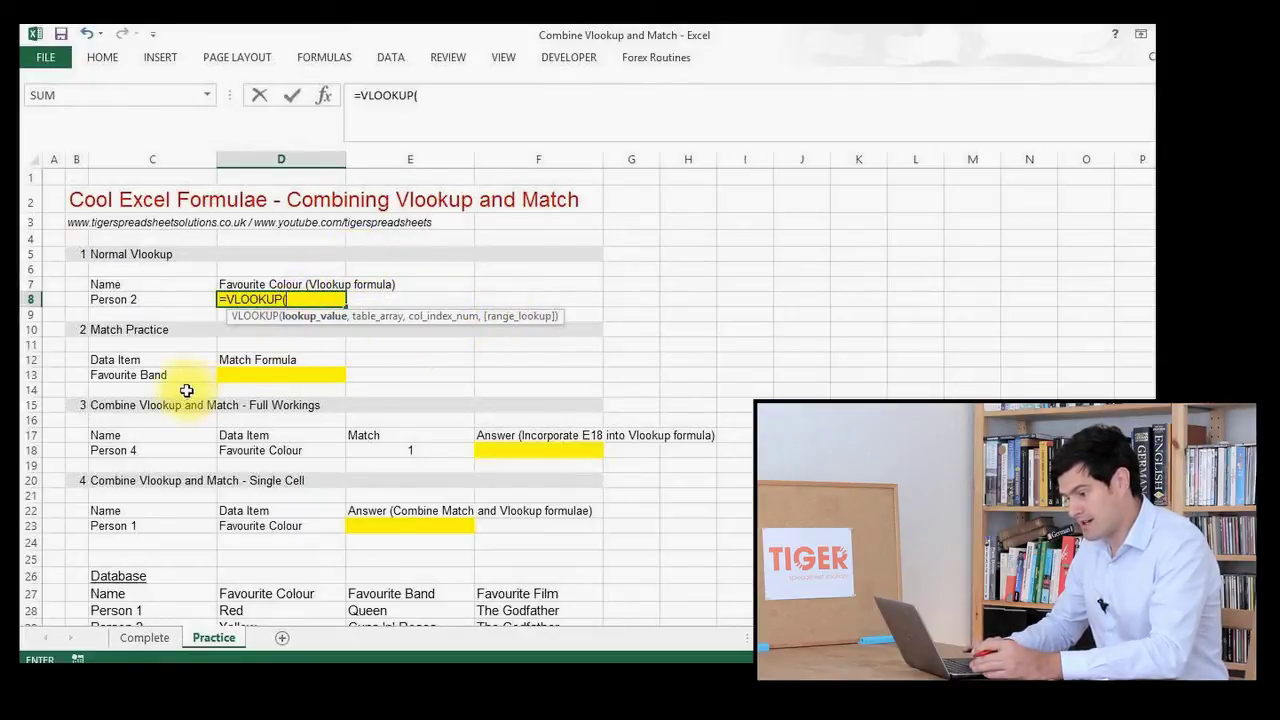
{"action": "left_click", "coordinate": [160, 300]}
{"action": "type", "text": ","}
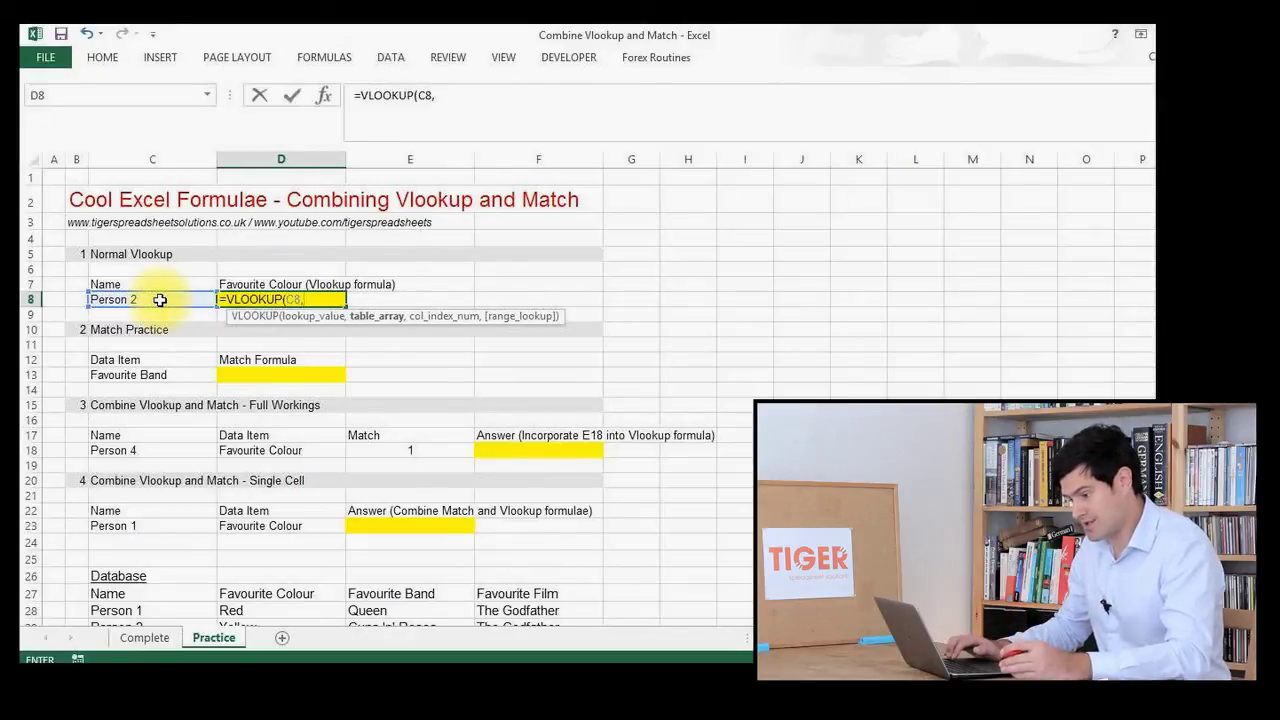
Set the VLOOKUP's table array to the whole Database table including its headers, C27:F708
{"action": "key", "text": "Down"}
{"action": "key", "text": "Down"}
{"action": "key", "text": "Down"}
{"action": "key", "text": "Down"}
{"action": "key", "text": "Down"}
{"action": "key", "text": "Down"}
{"action": "key", "text": "Down"}
{"action": "key", "text": "Down"}
{"action": "key", "text": "Down"}
{"action": "key", "text": "Down"}
{"action": "key", "text": "Down"}
{"action": "key", "text": "Down"}
{"action": "key", "text": "Down"}
{"action": "key", "text": "Down"}
{"action": "key", "text": "Down"}
{"action": "key", "text": "Down"}
{"action": "key", "text": "Down"}
{"action": "key", "text": "Down"}
{"action": "key", "text": "Down"}
{"action": "key", "text": "Down"}
{"action": "key", "text": "Down"}
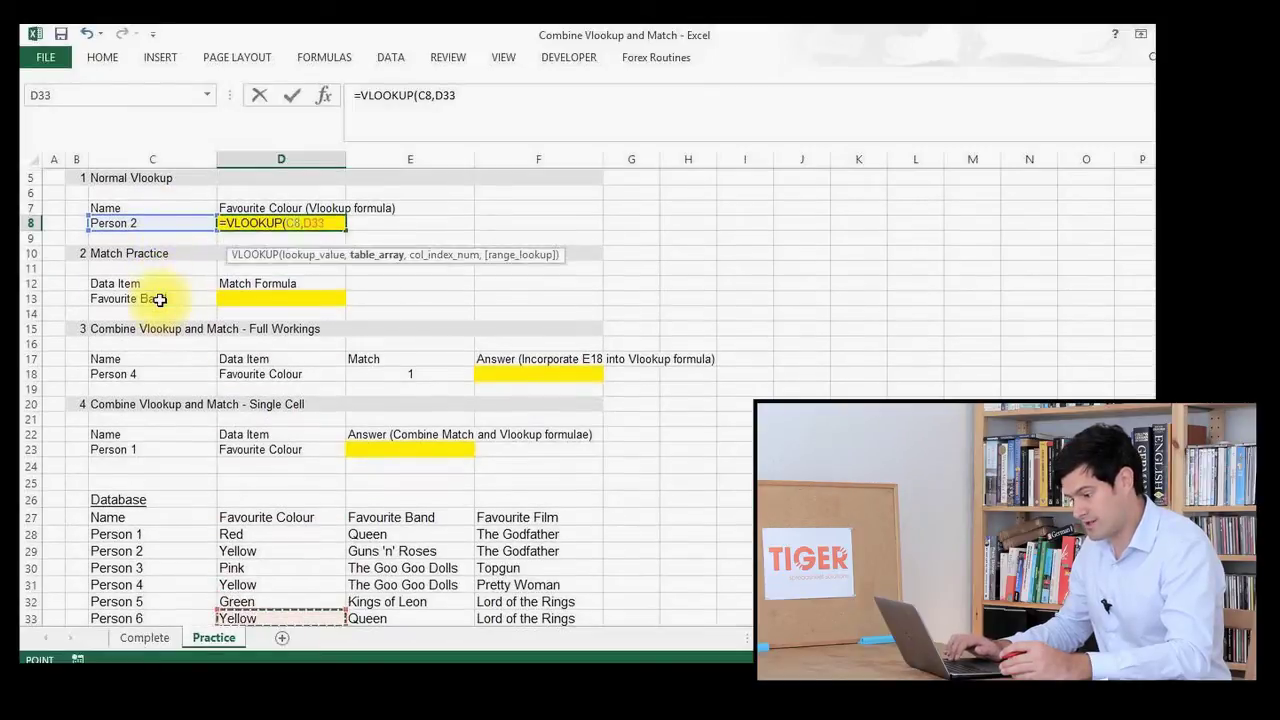
{"action": "key", "text": "Up"}
{"action": "key", "text": "Up"}
{"action": "key", "text": "Up"}
{"action": "key", "text": "Up"}
{"action": "key", "text": "Left"}
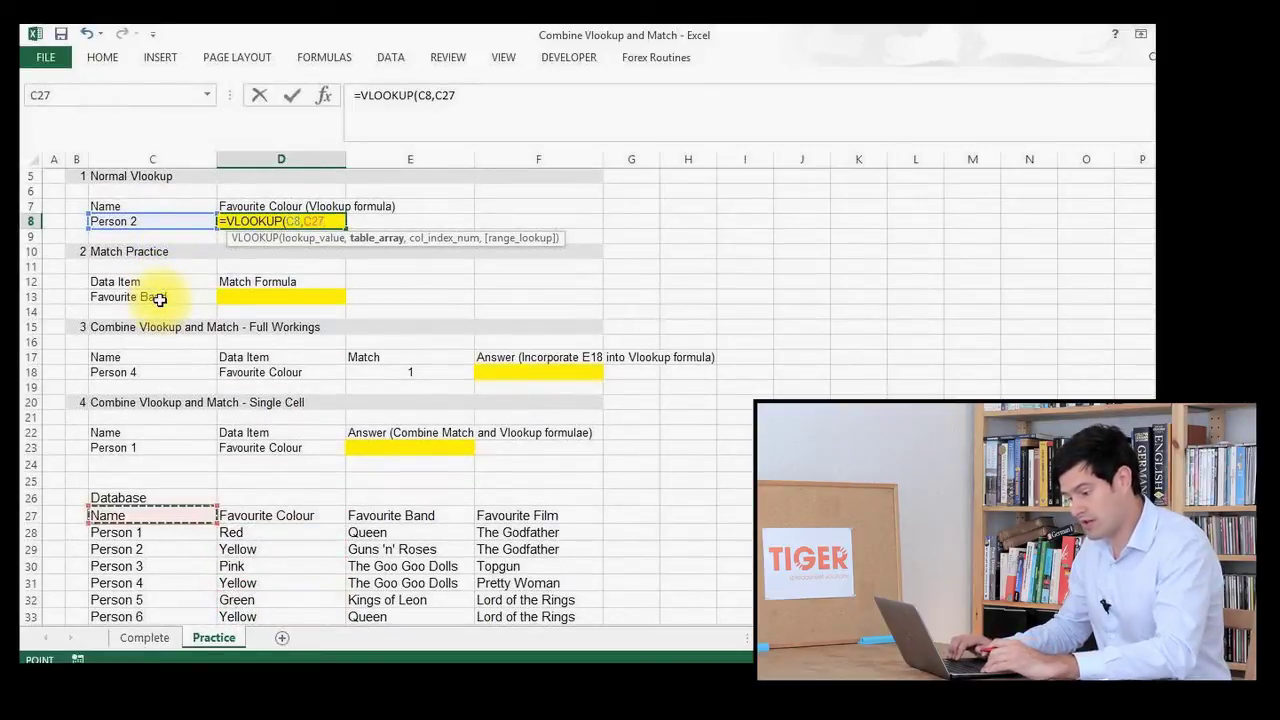
{"action": "key", "text": "shift+Right"}
{"action": "key", "text": "shift+Right"}
{"action": "key", "text": "shift+Right"}
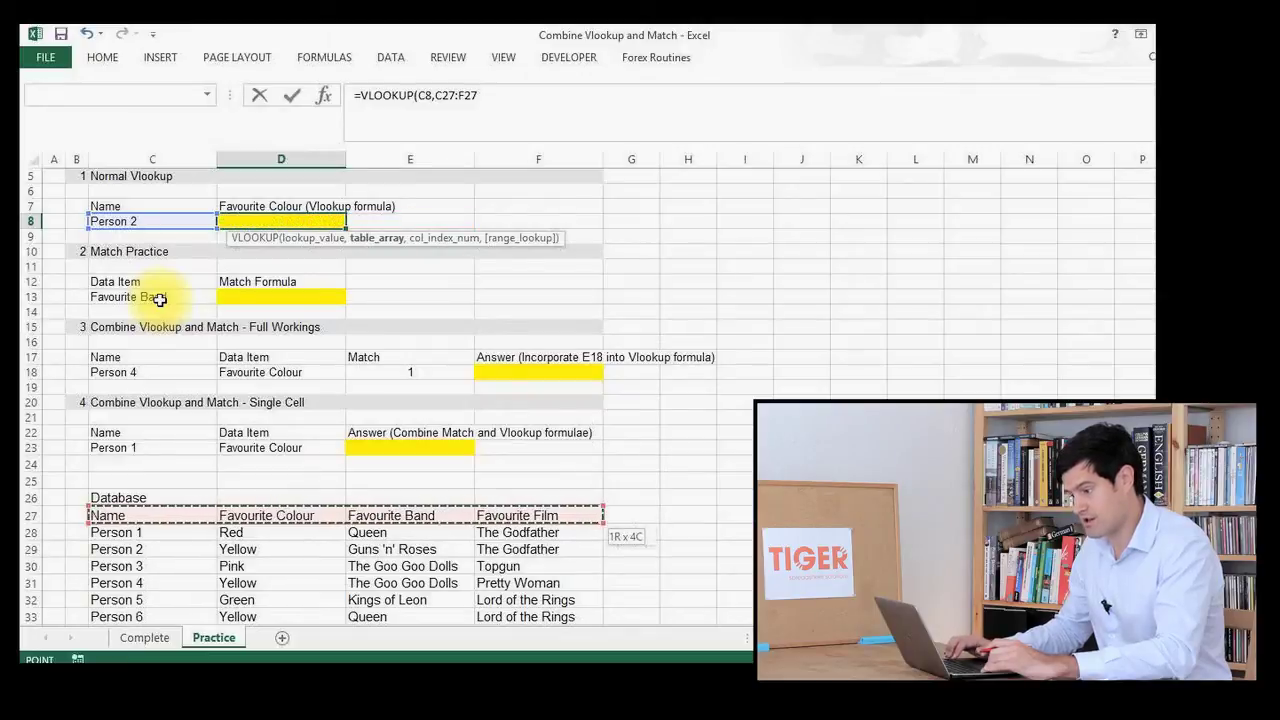
{"action": "key", "text": "ctrl+shift+Down"}
{"action": "type", "text": ","}
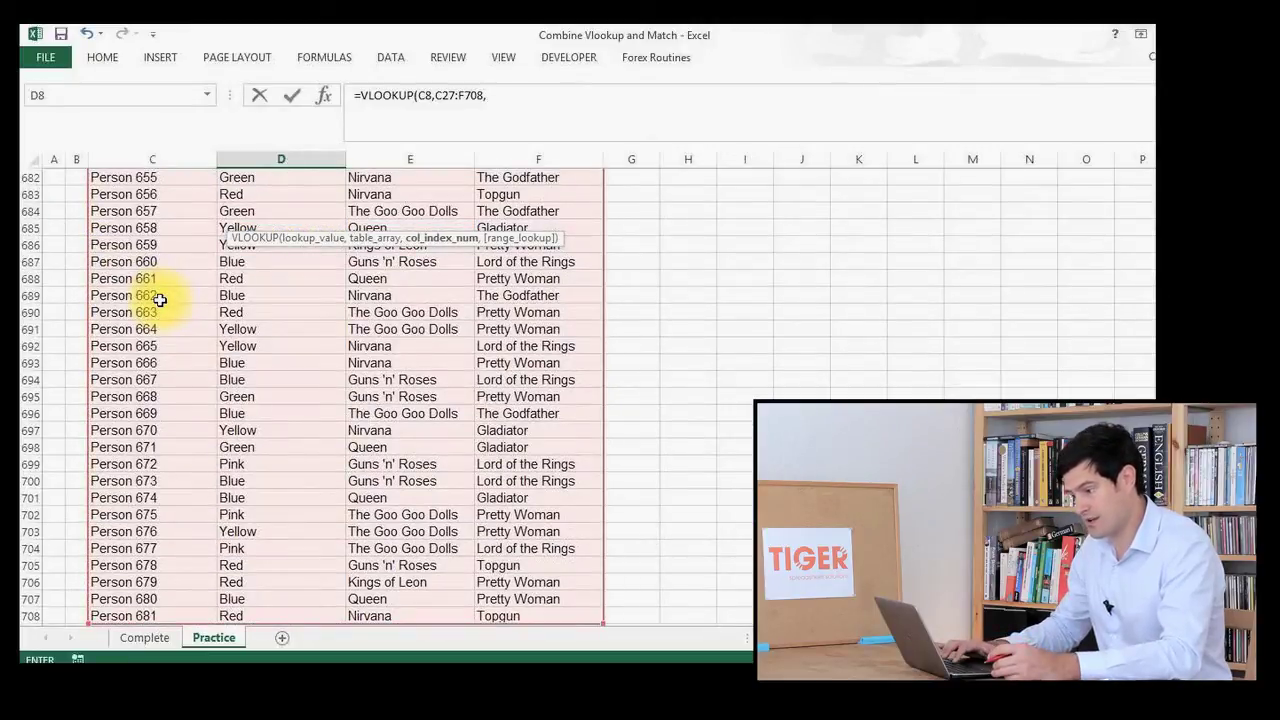
Complete the VLOOKUP formula in D8 with column index 2 and FALSE for an exact match
{"action": "key", "text": "Up"}
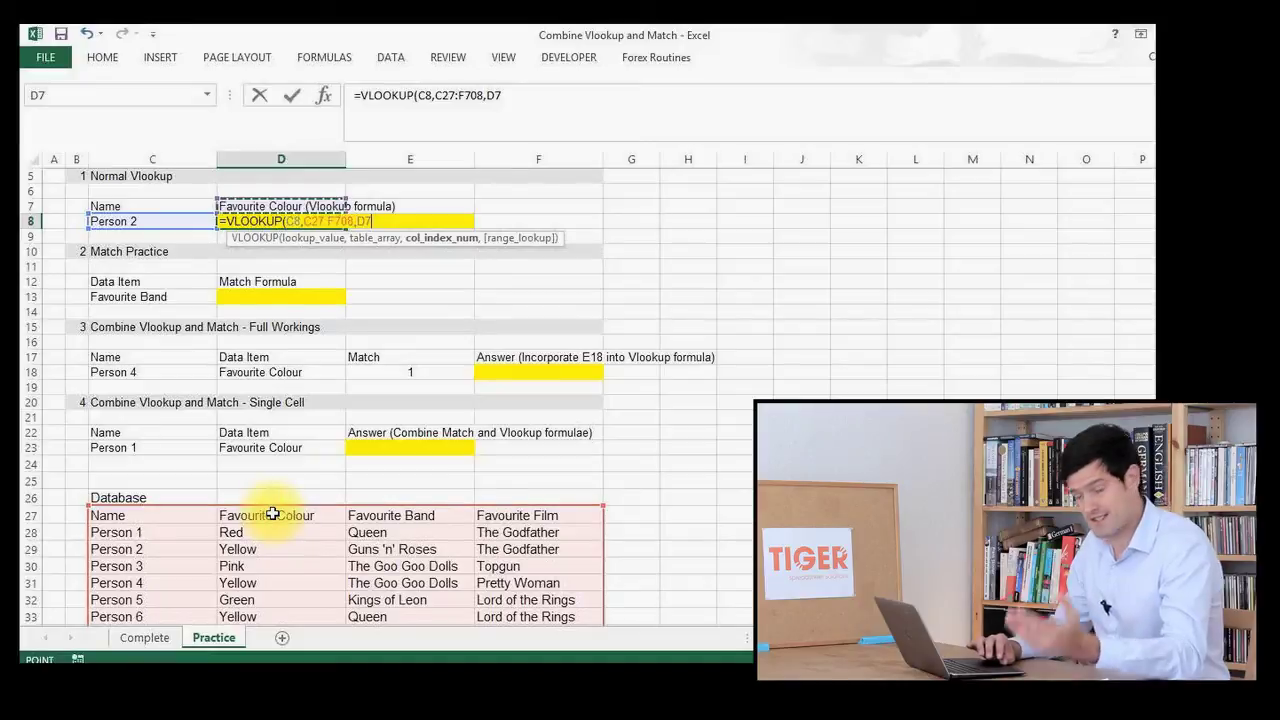
{"action": "key", "text": "BackSpace"}
{"action": "key", "text": "BackSpace"}
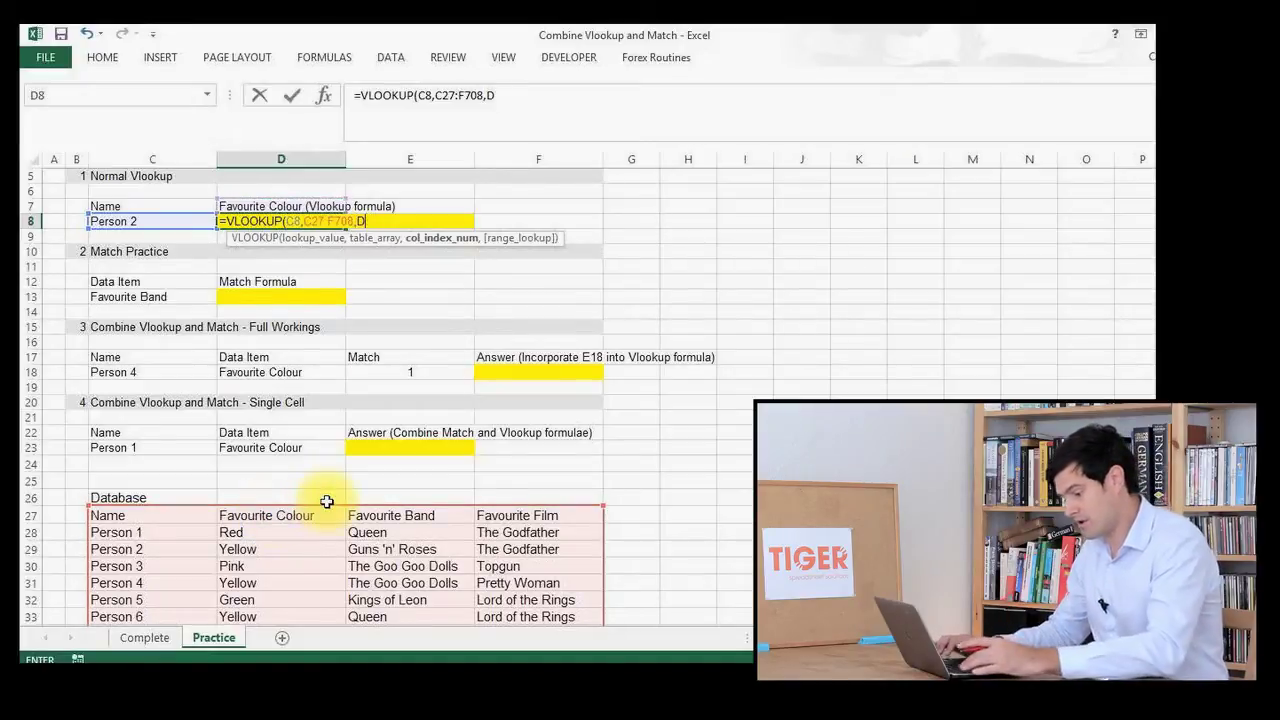
{"action": "type", "text": "2,"}
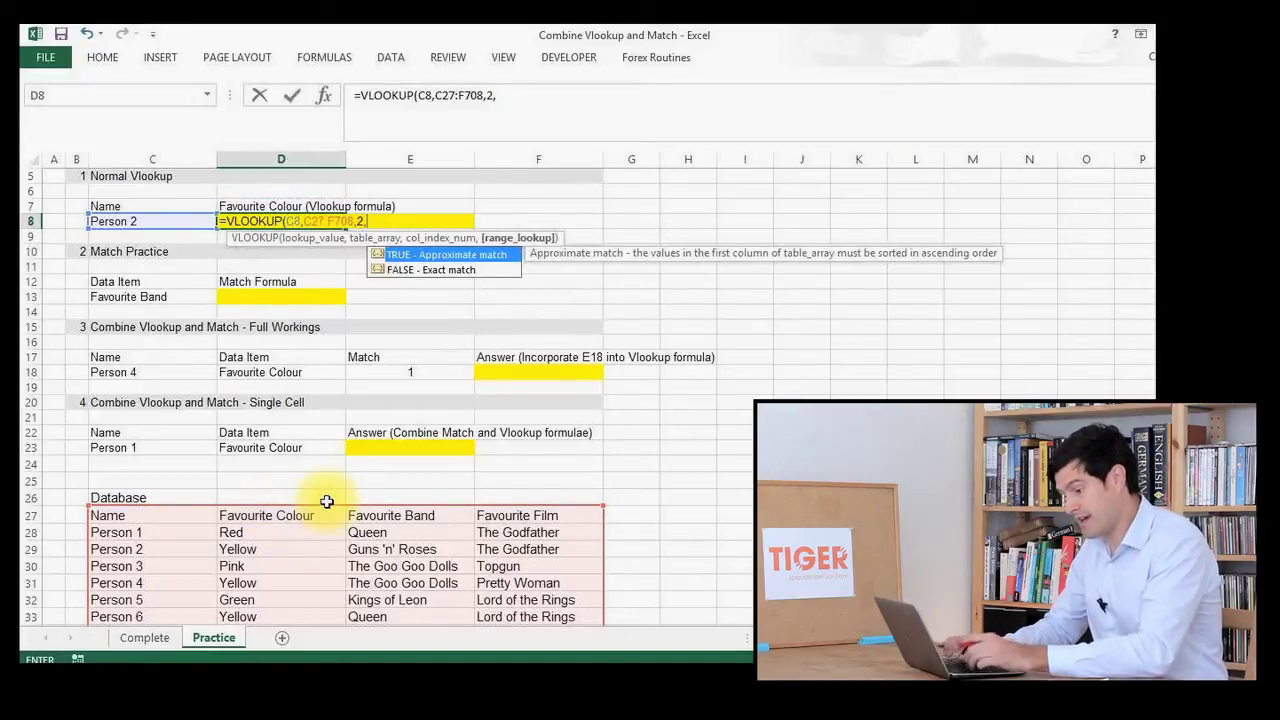
{"action": "type", "text": "flase"}
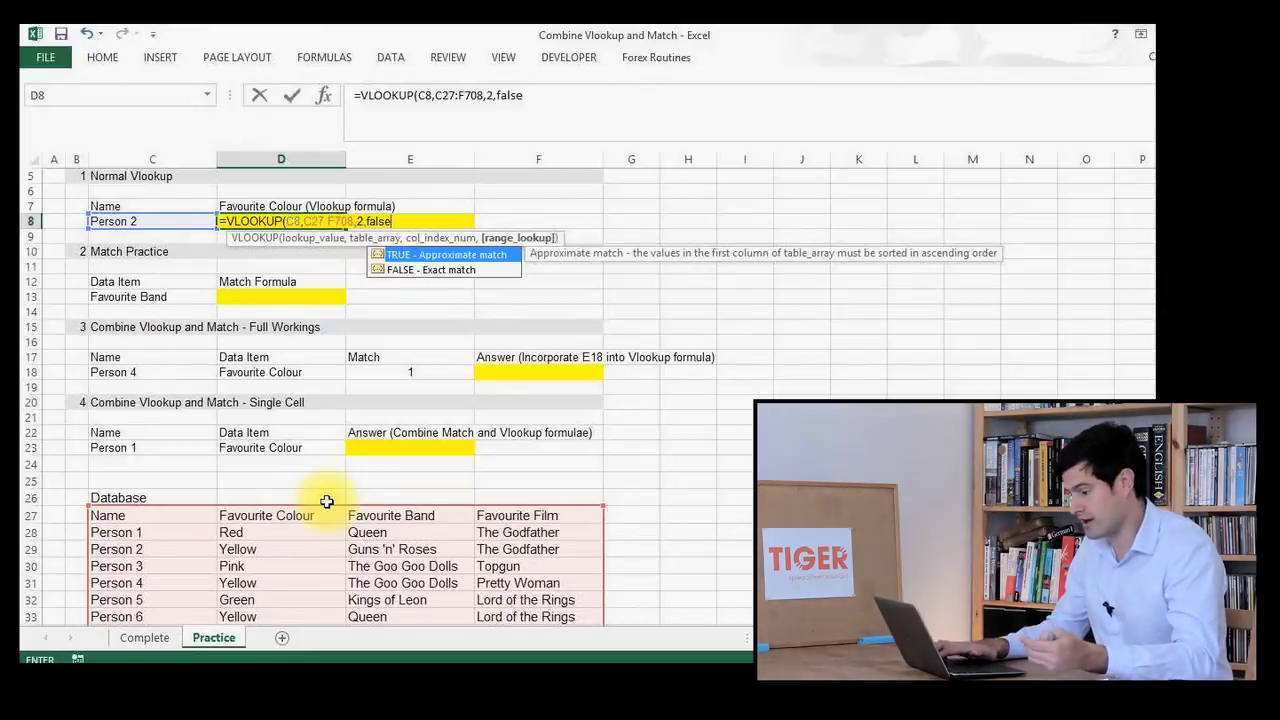
{"action": "type", "text": ")"}
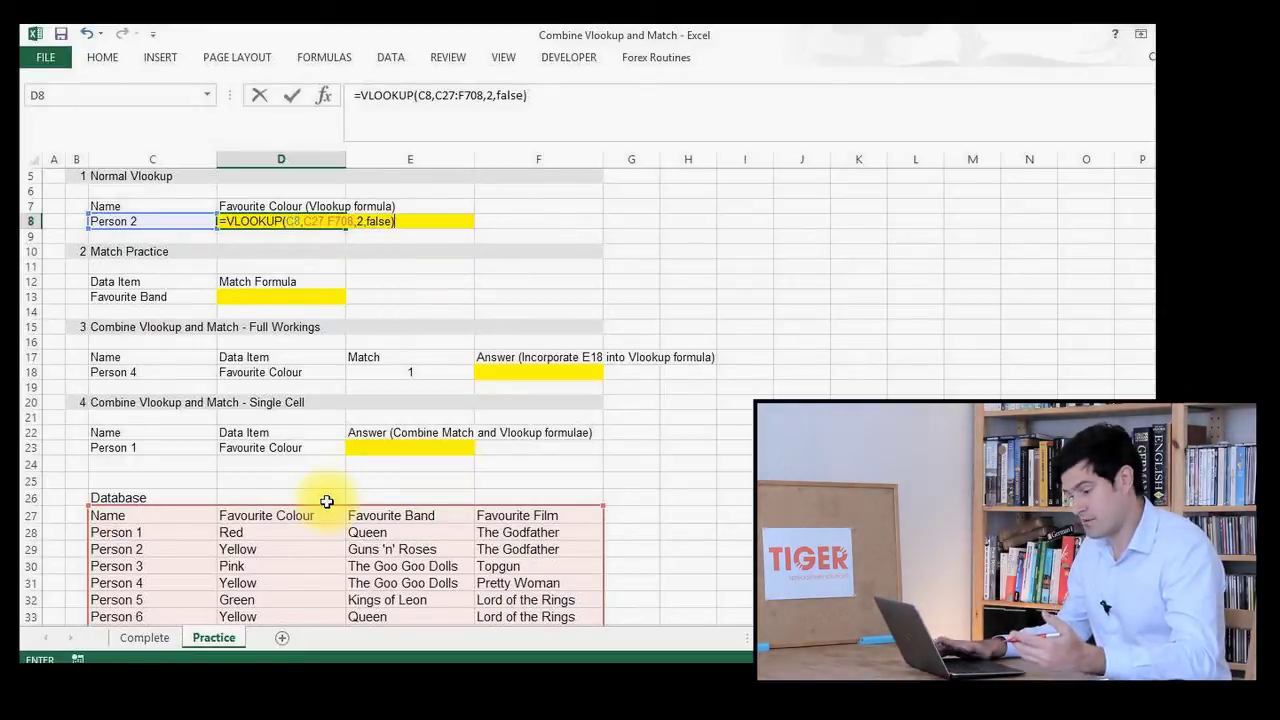
{"action": "key", "text": "Return"}
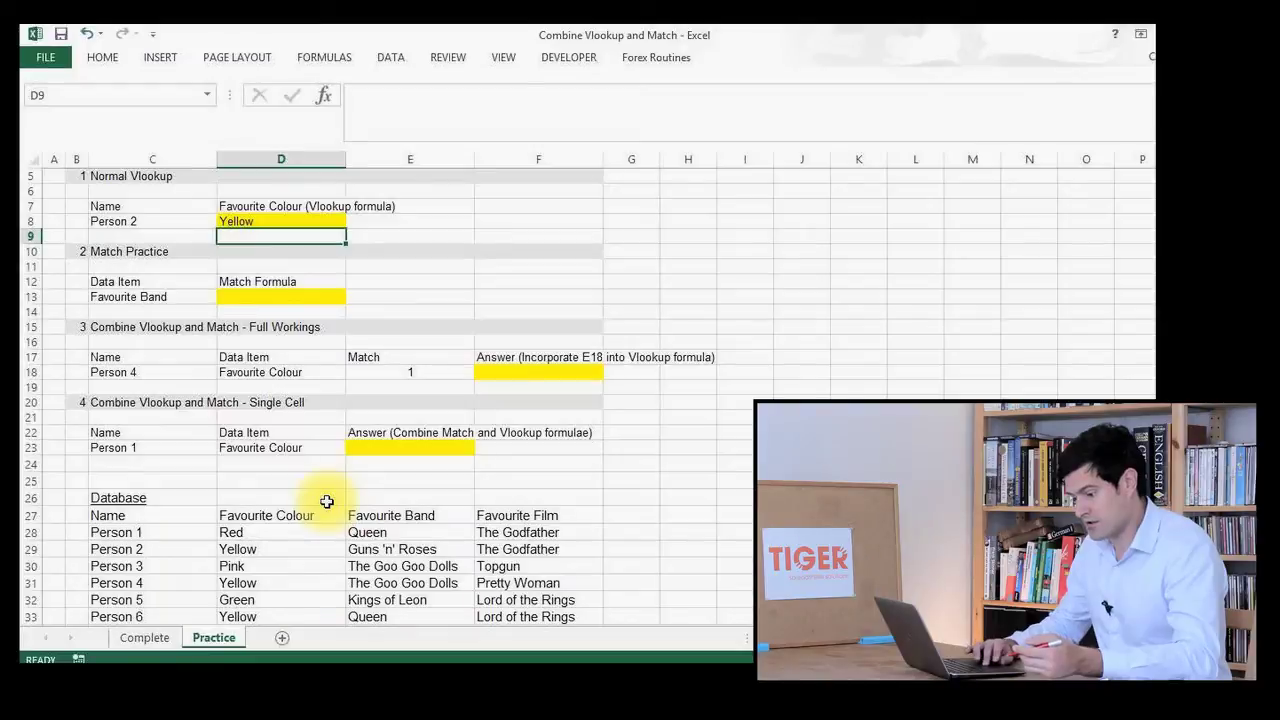
Set the Normal Vlookup exercise's name in C8 to Person 3 and check the result against the Database table's Favourite Colour column
{"action": "key", "text": "Up"}
{"action": "left_click", "coordinate": [208, 224]}
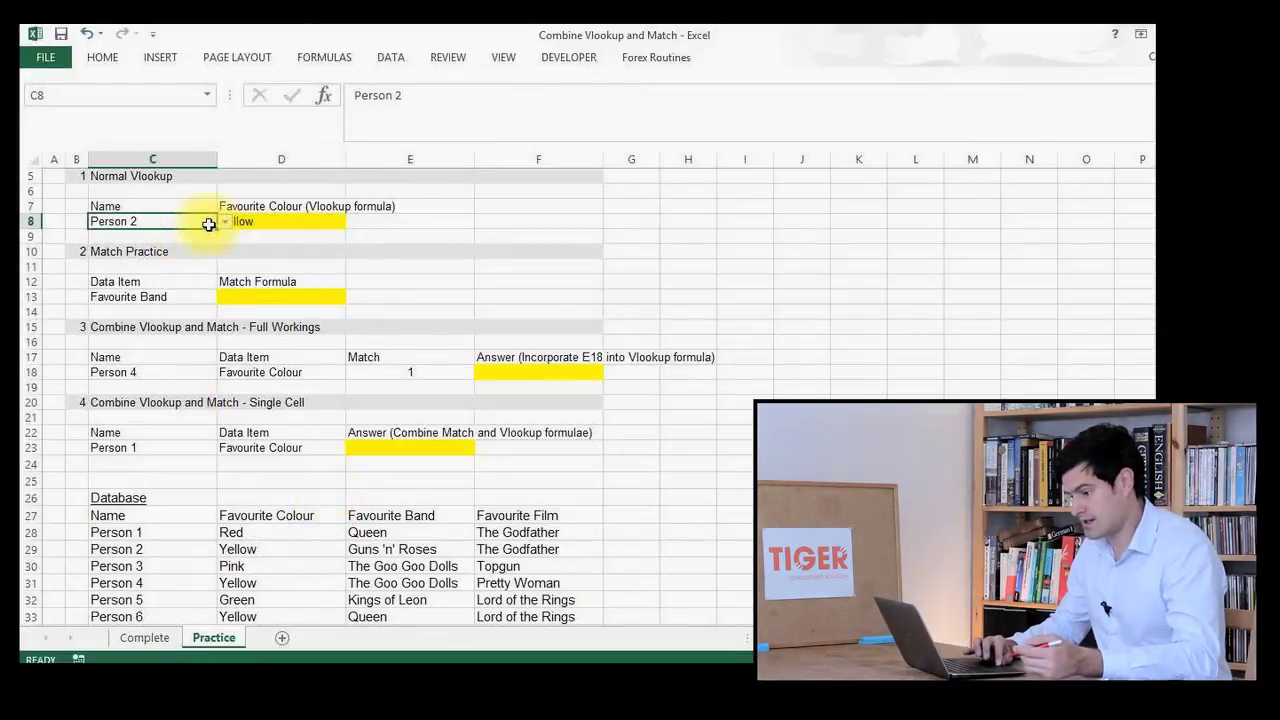
{"action": "left_click", "coordinate": [224, 221]}
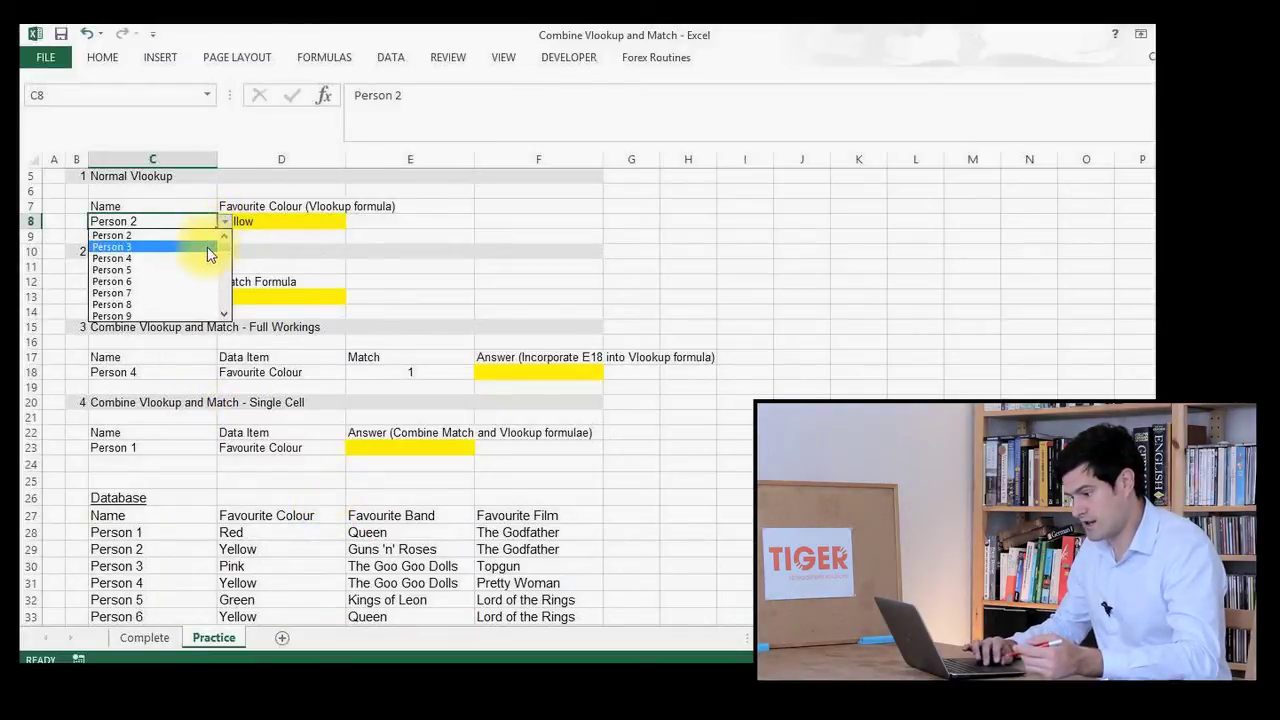
{"action": "left_click", "coordinate": [208, 247]}
{"action": "left_click", "coordinate": [250, 549]}
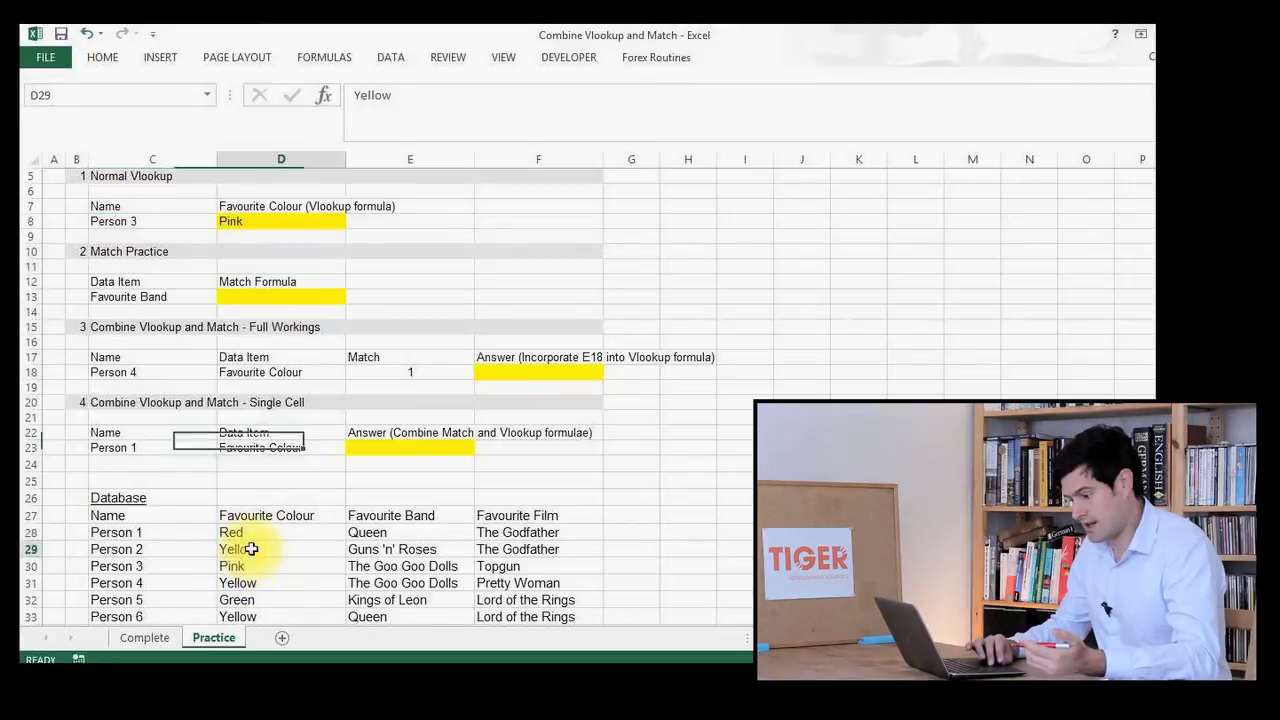
{"action": "left_click", "coordinate": [283, 566]}
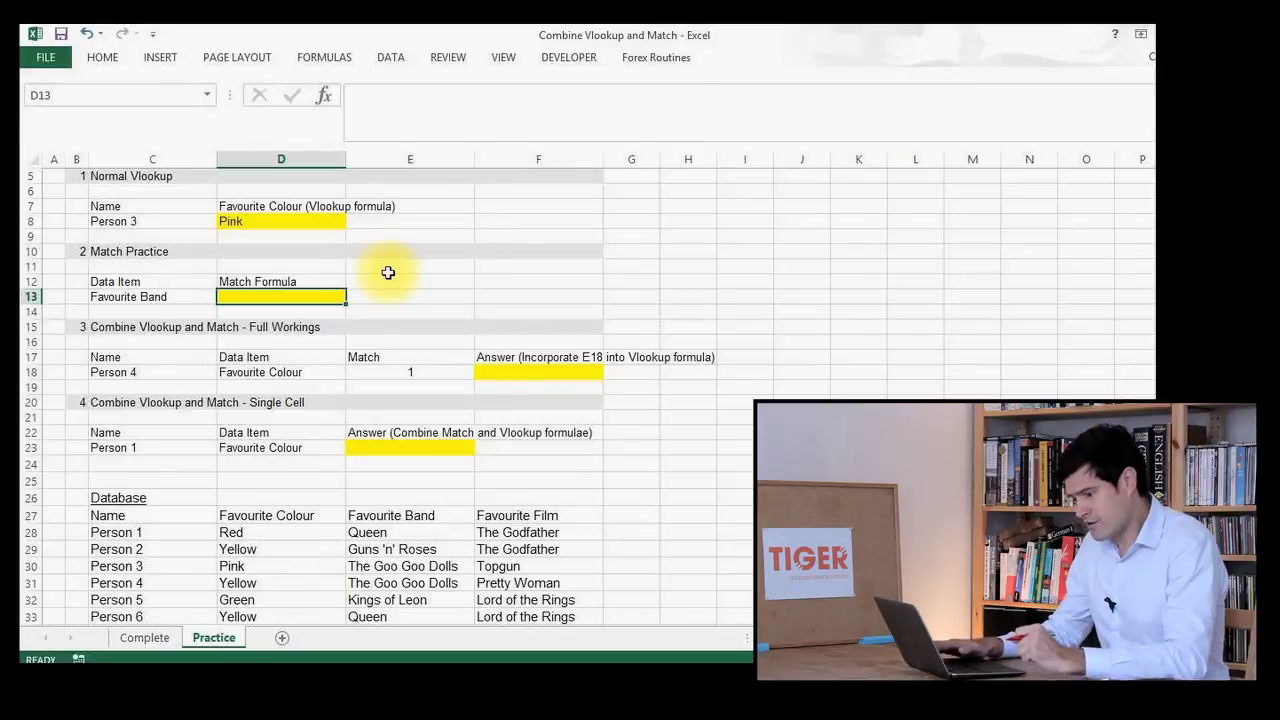
Enter =MATCH(C13,D27:F27,0) in D13 to find the data item's position among the Database headers
{"action": "type", "text": "=match("}
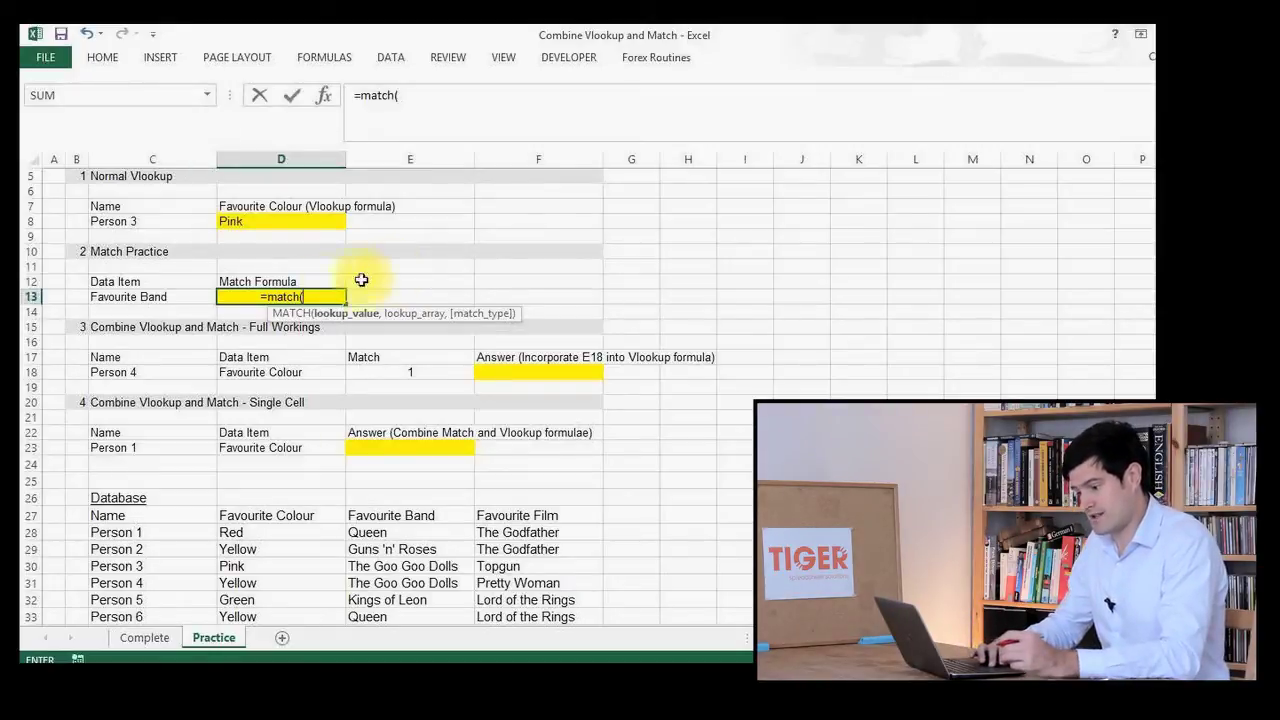
{"action": "left_click", "coordinate": [180, 297]}
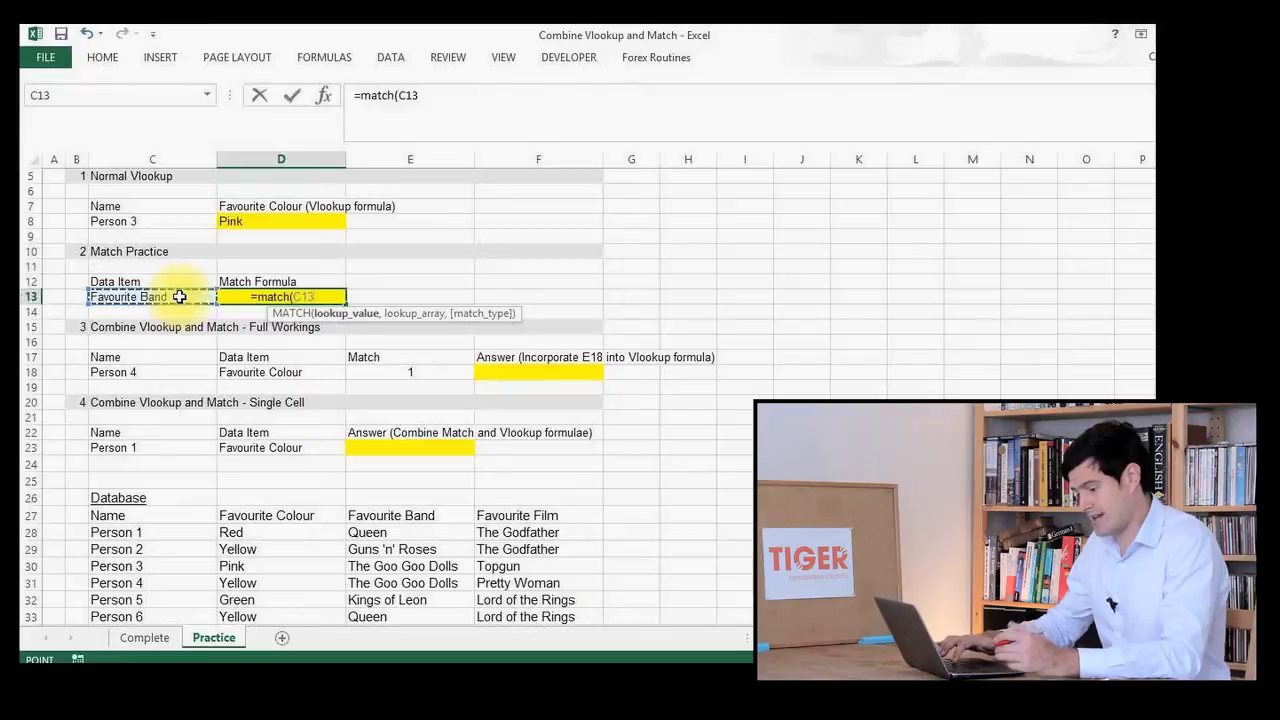
{"action": "type", "text": ","}
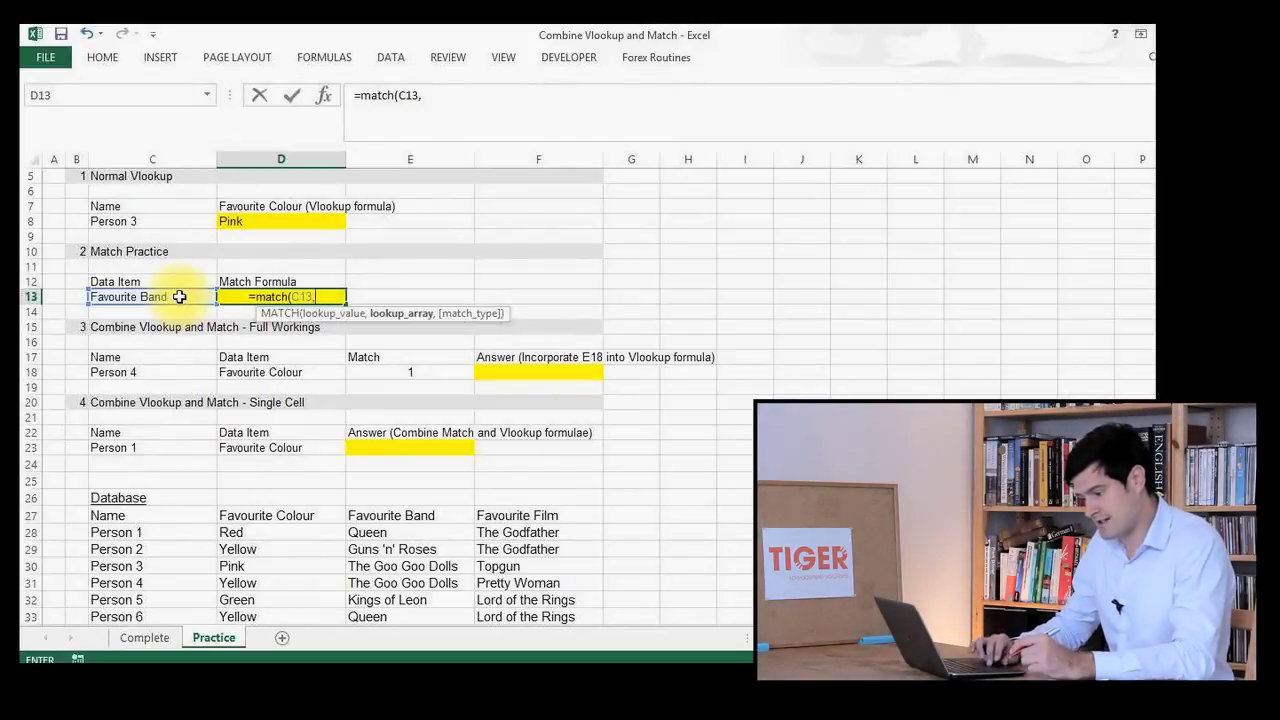
{"action": "left_click_drag", "start_coordinate": [325, 512], "coordinate": [501, 507]}
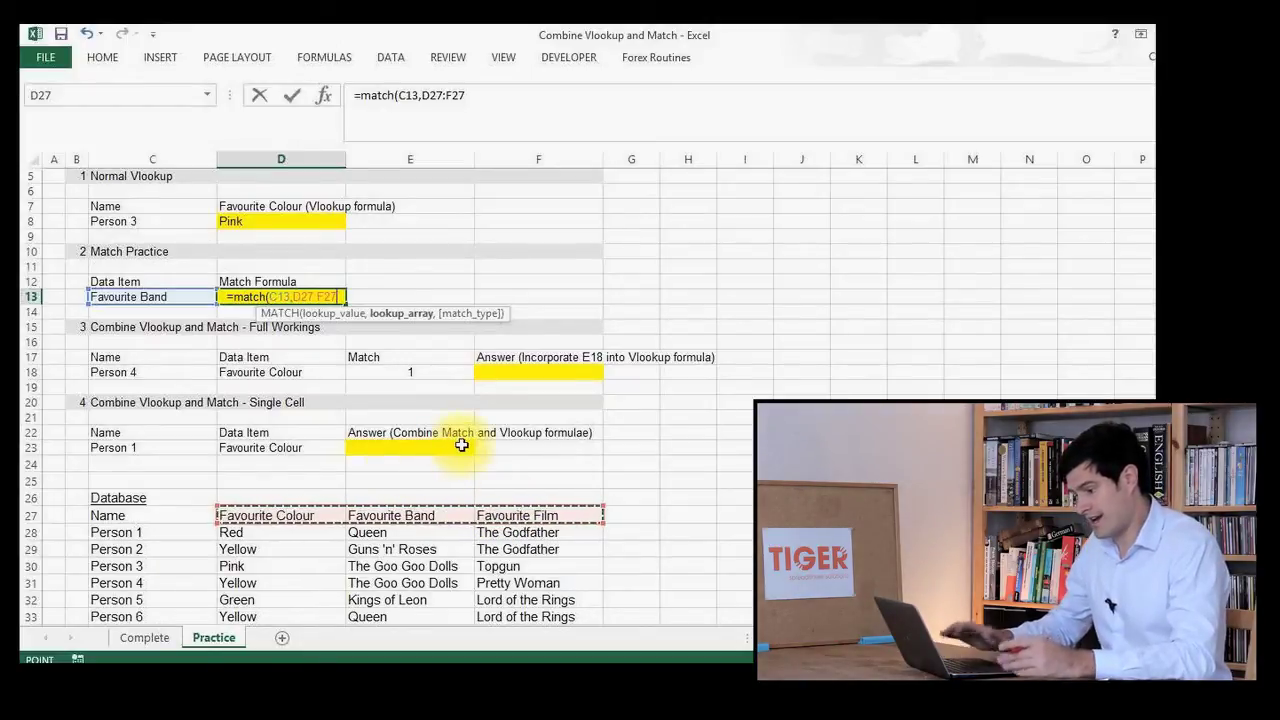
{"action": "type", "text": ","}
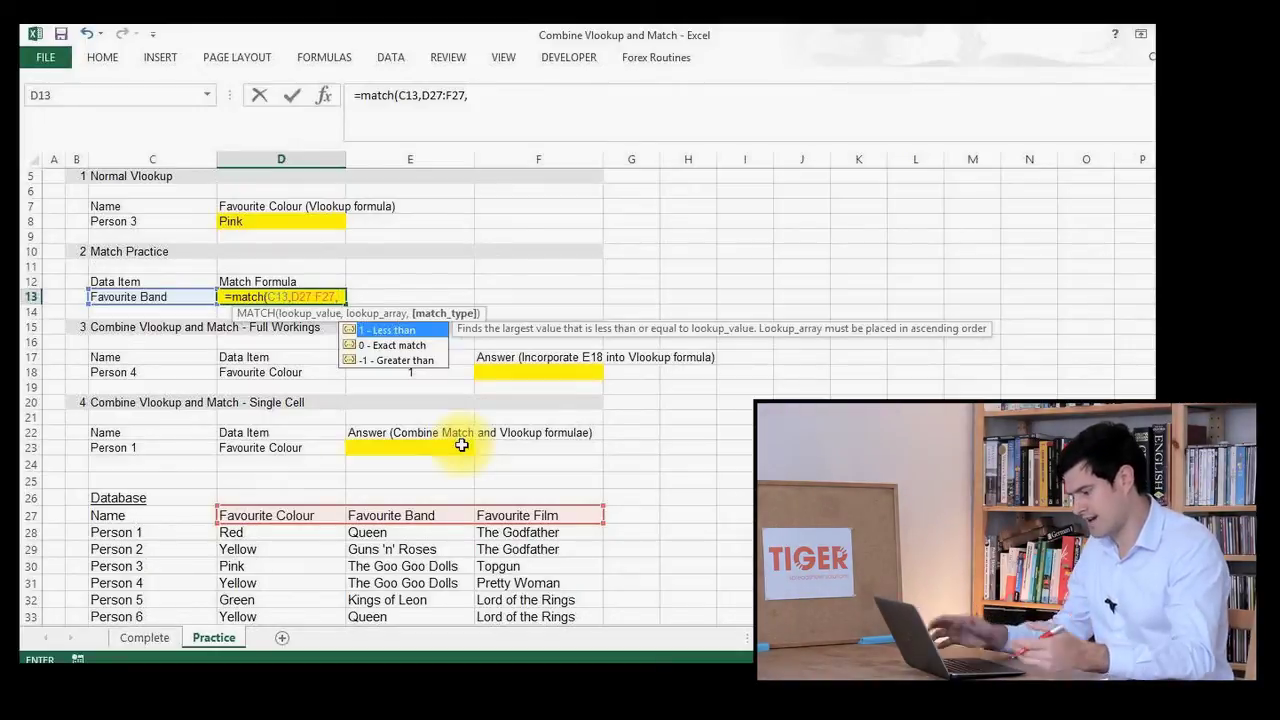
{"action": "type", "text": "0"}
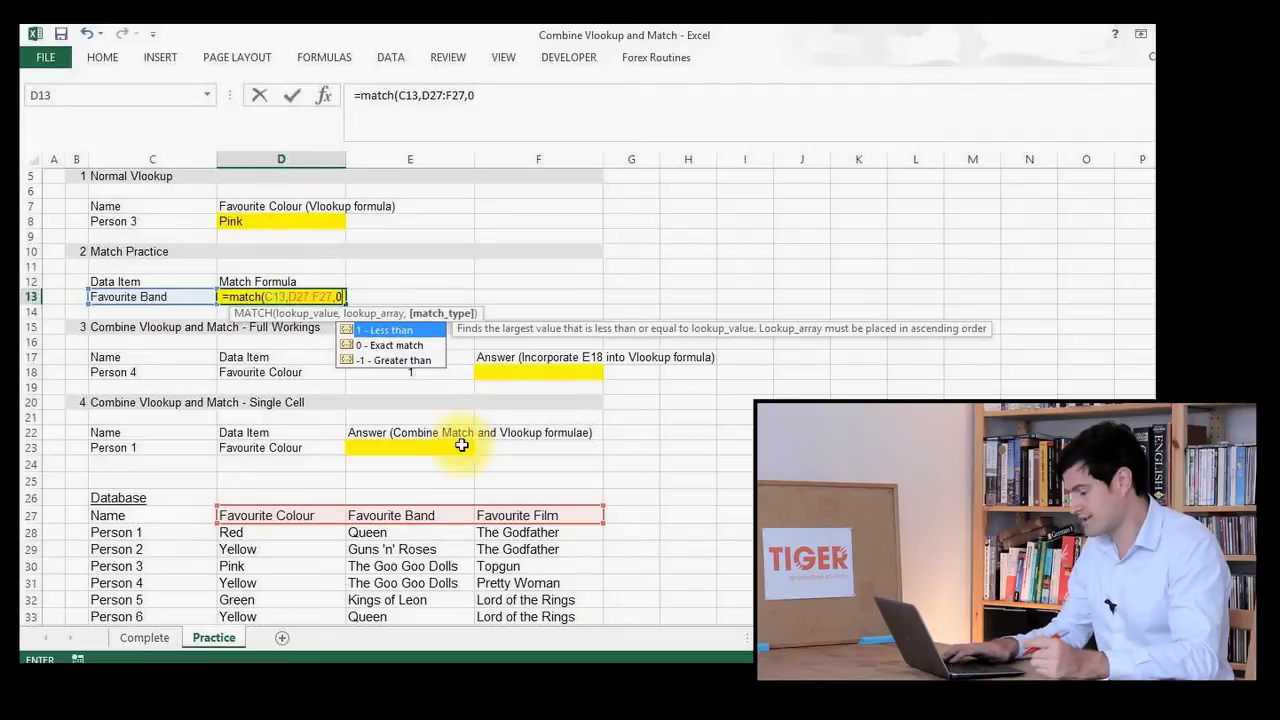
{"action": "type", "text": ")"}
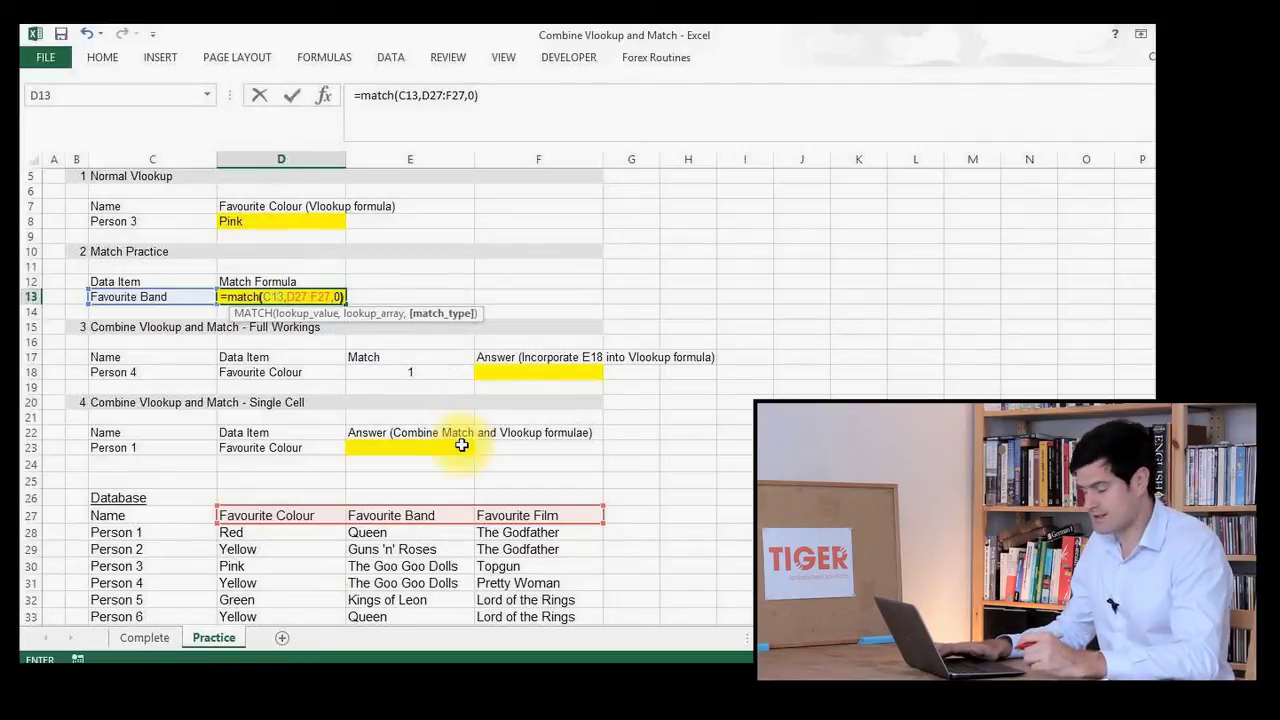
{"action": "key", "text": "Return"}
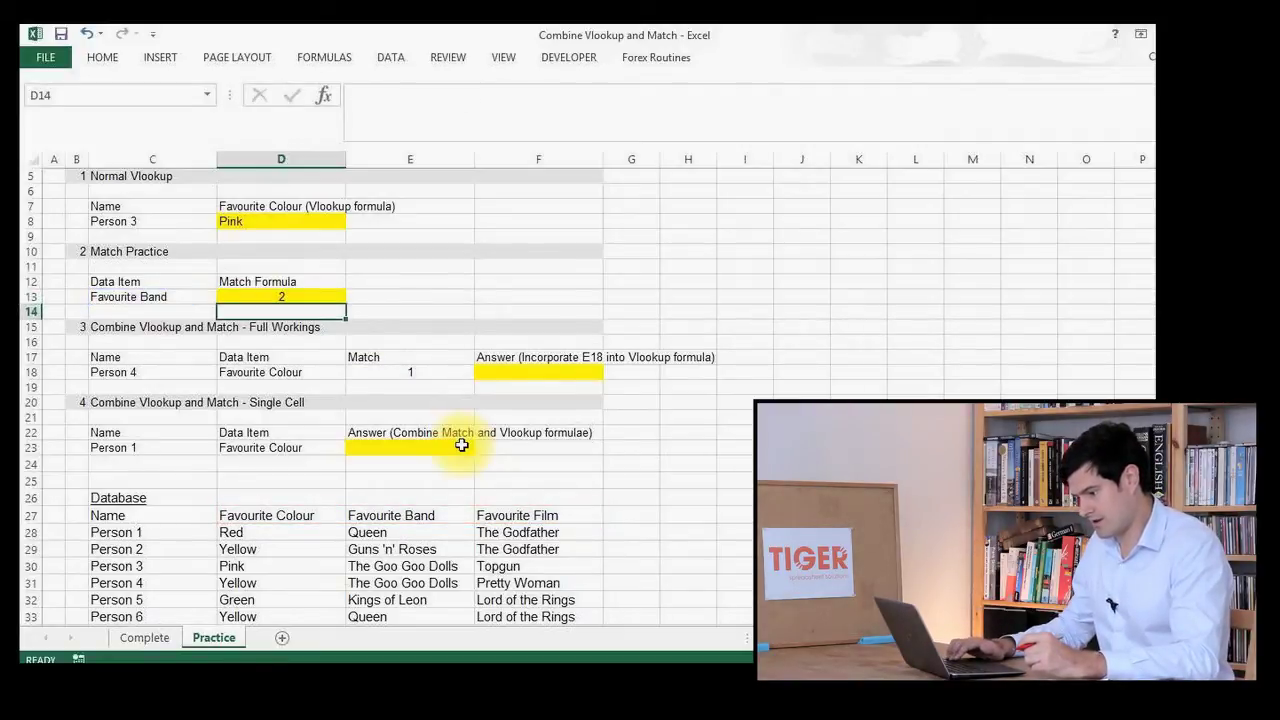
{"action": "key", "text": "Up"}
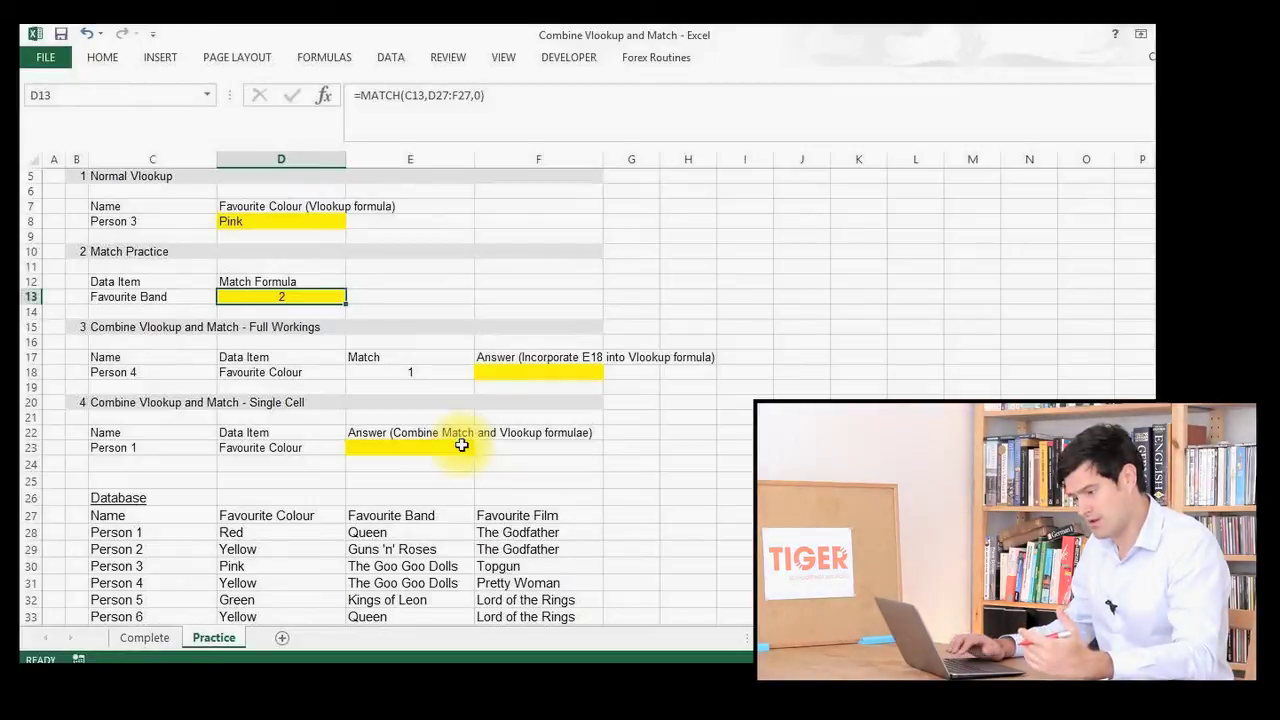
Set the Match Practice data item in C13 to Favourite Film and check it against the header in F27
{"action": "left_click", "coordinate": [183, 296]}
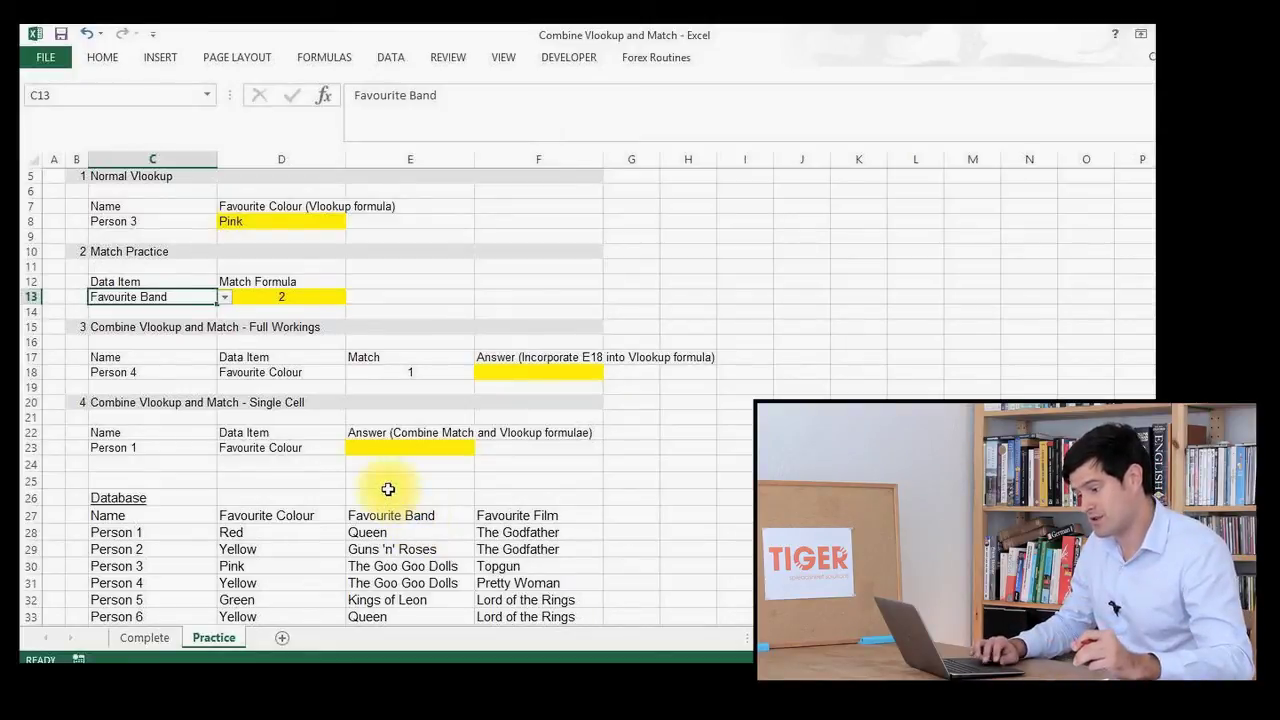
{"action": "left_click", "coordinate": [224, 297]}
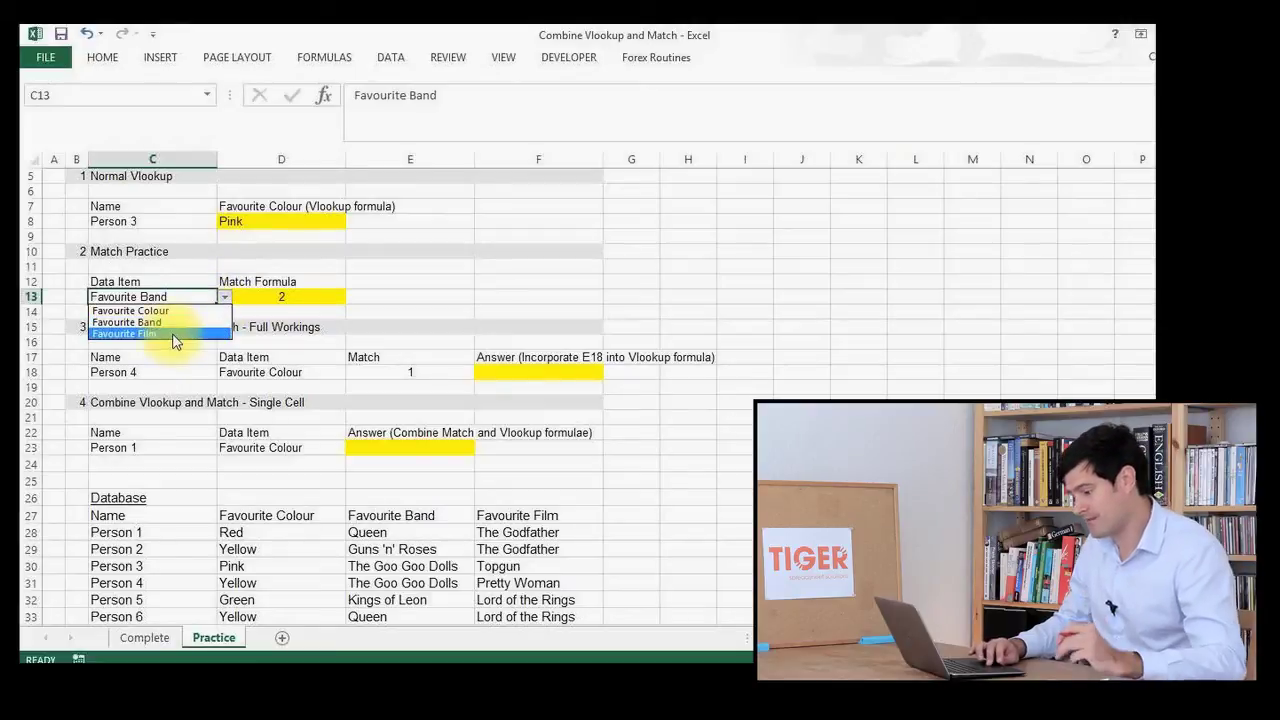
{"action": "left_click", "coordinate": [172, 335]}
{"action": "left_click", "coordinate": [543, 516]}
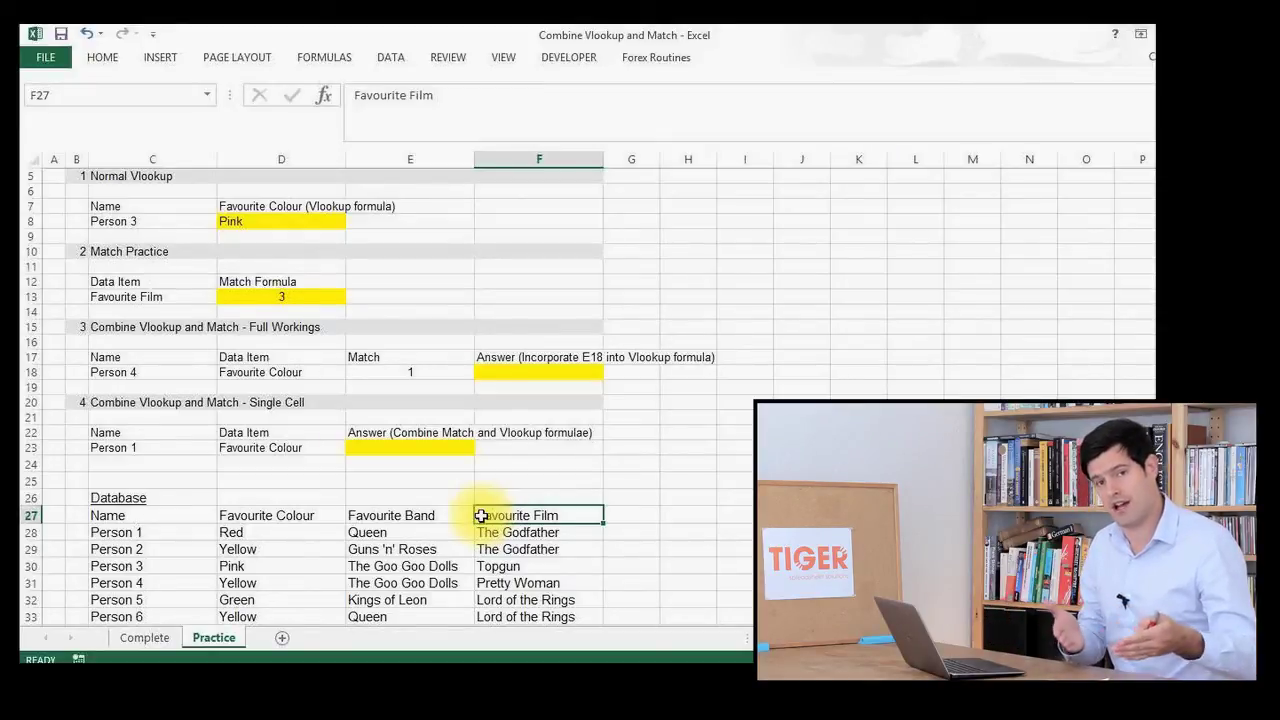
Undo the accidental height change of row 7 and review the data item in C13 and the MATCH formula in D13
{"action": "left_click_drag", "start_coordinate": [257, 268], "coordinate": [206, 297]}
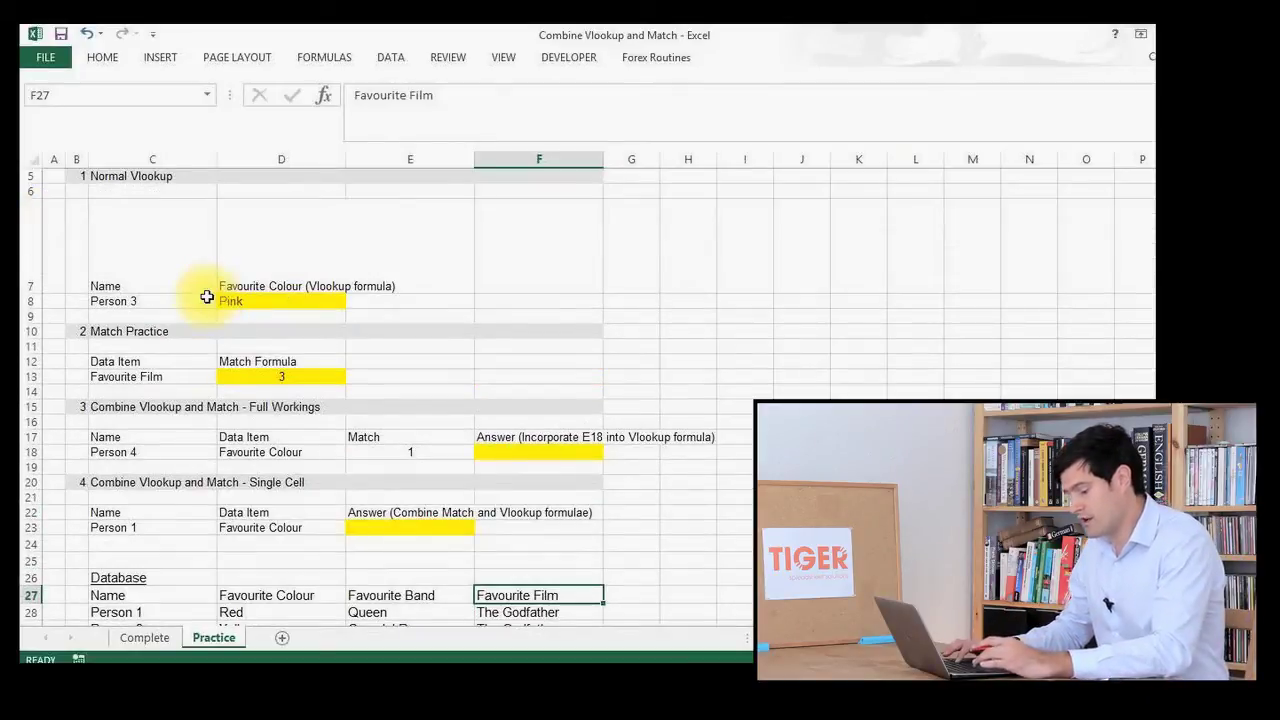
{"action": "key", "text": "ctrl+z"}
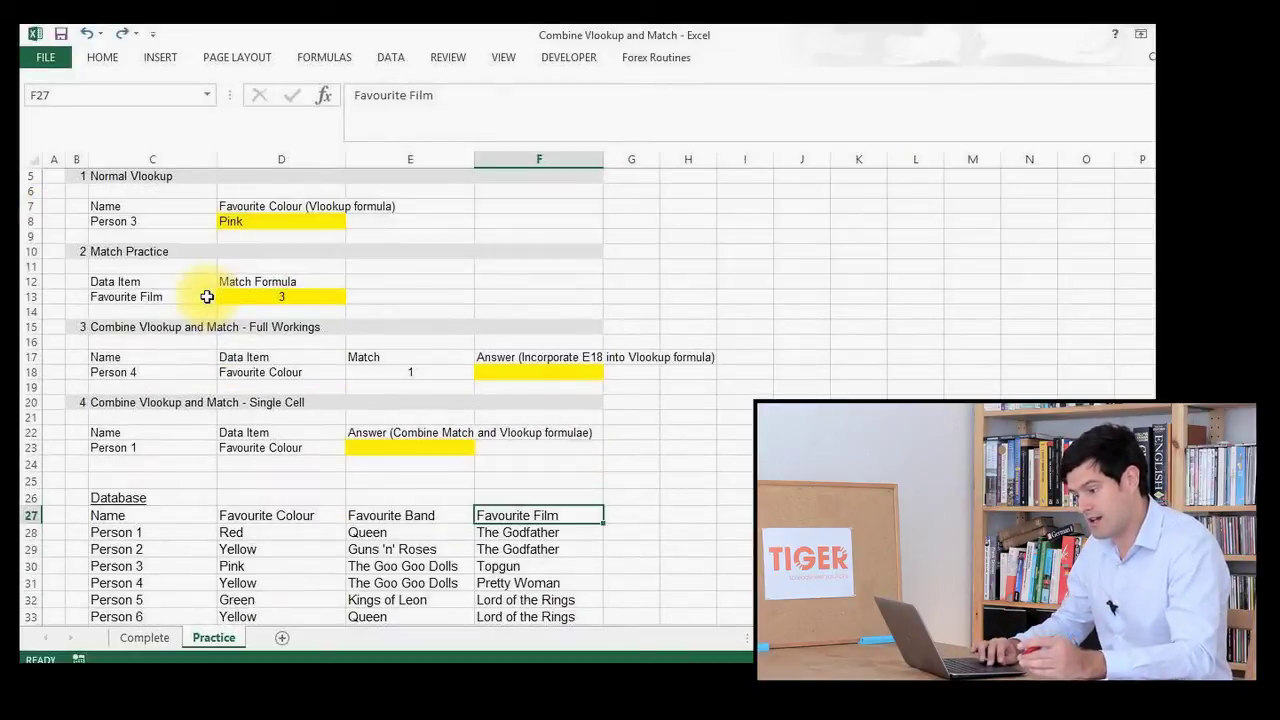
{"action": "left_click", "coordinate": [150, 297]}
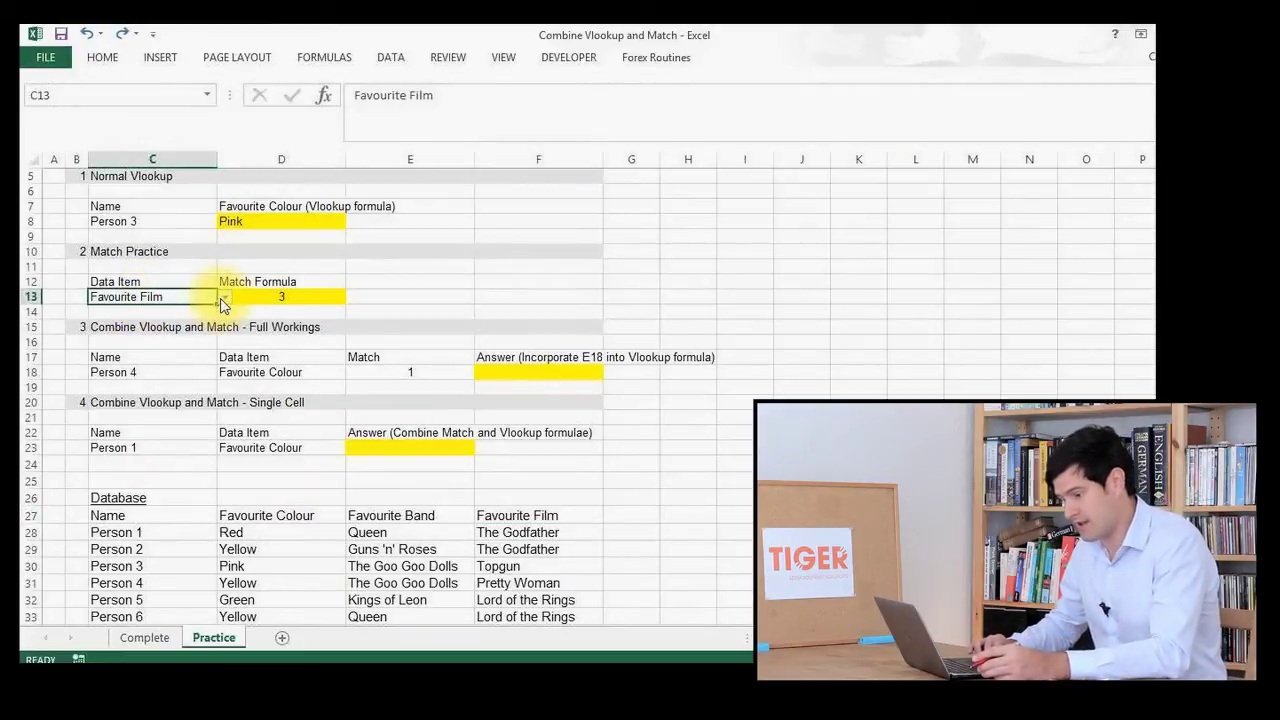
{"action": "left_click", "coordinate": [285, 297]}
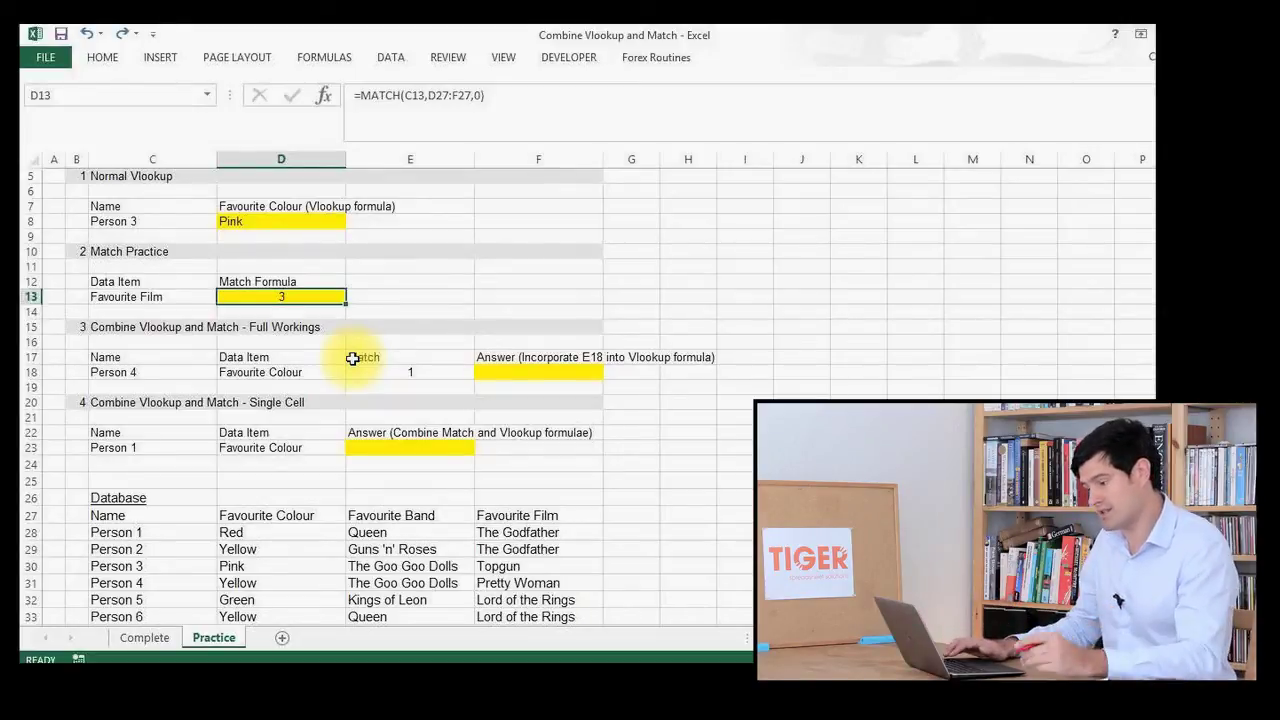
Review the Full Workings exercise's empty answer cell F18 and the MATCH formula in E18
{"action": "key", "text": "Down"}
{"action": "key", "text": "Down"}
{"action": "key", "text": "Down"}
{"action": "key", "text": "Down"}
{"action": "key", "text": "Down"}
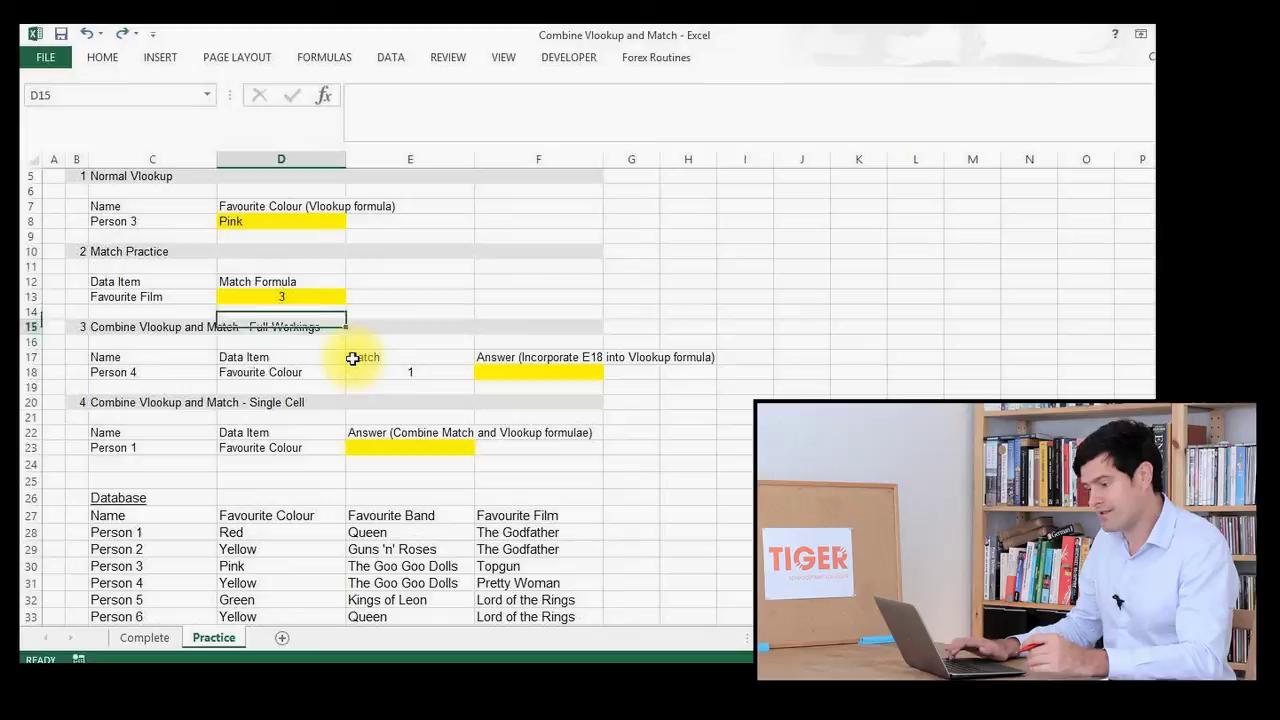
{"action": "key", "text": "Right"}
{"action": "key", "text": "Right"}
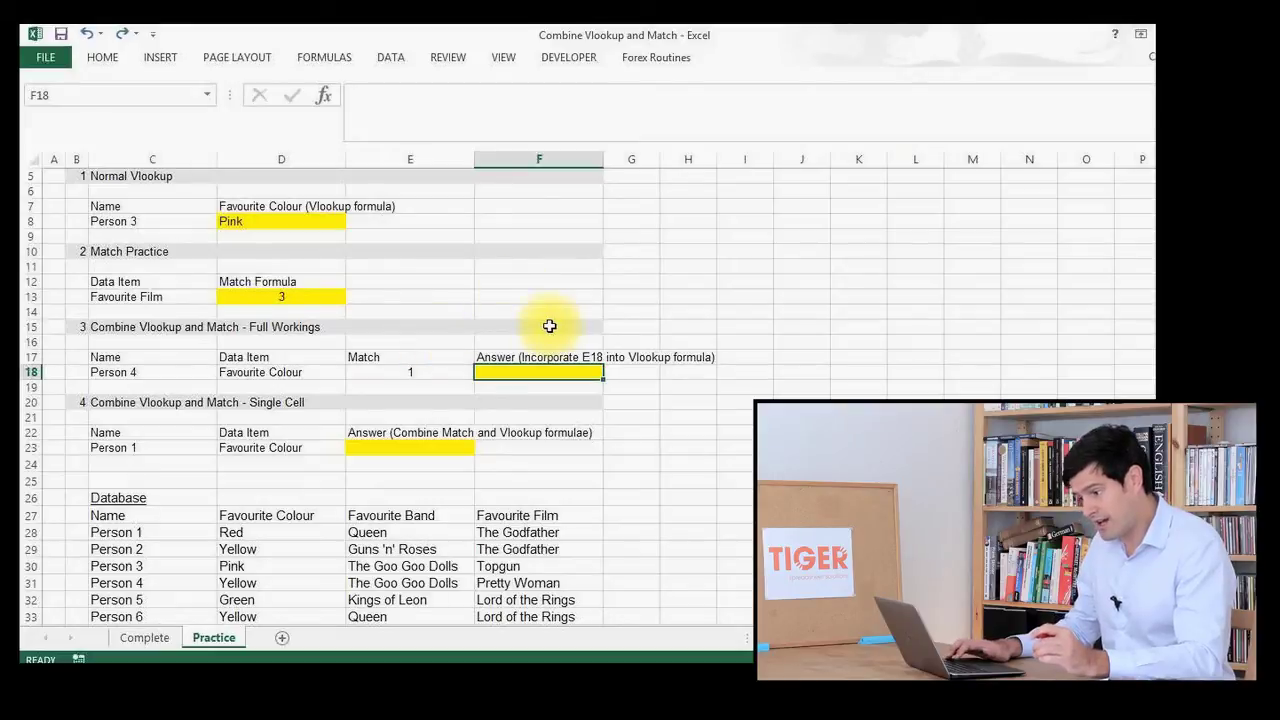
{"action": "key", "text": "Left"}
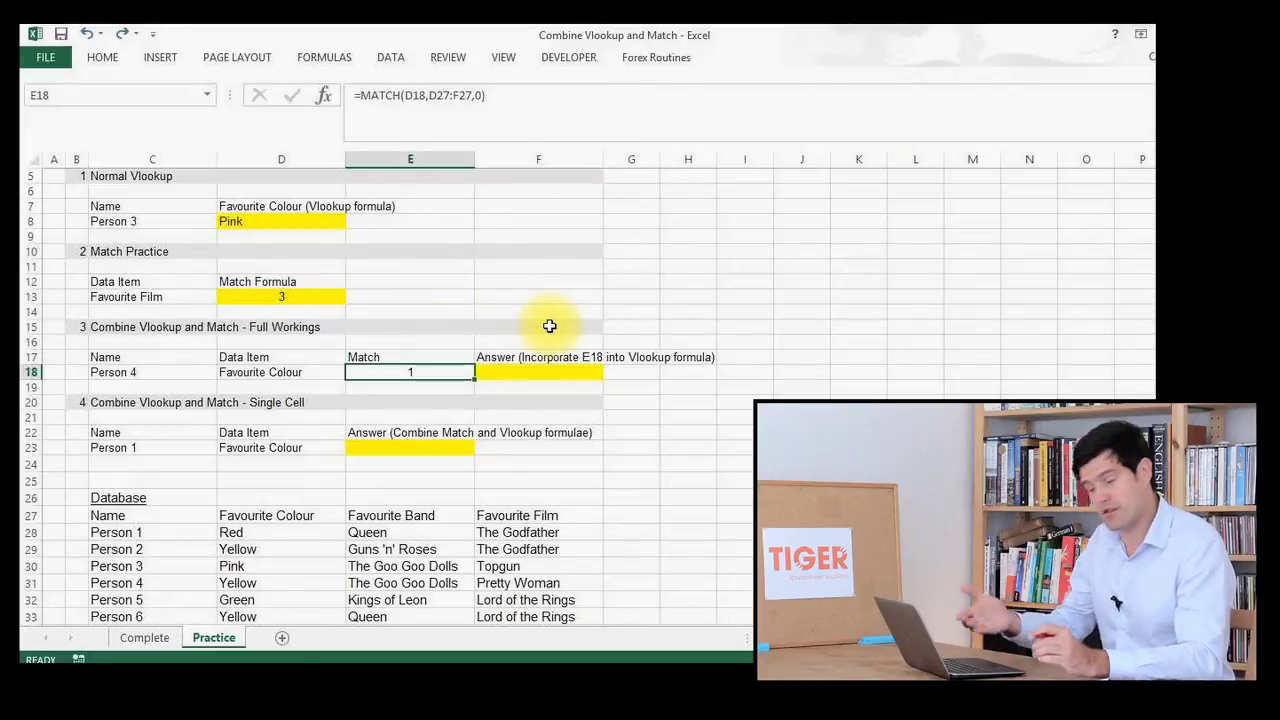
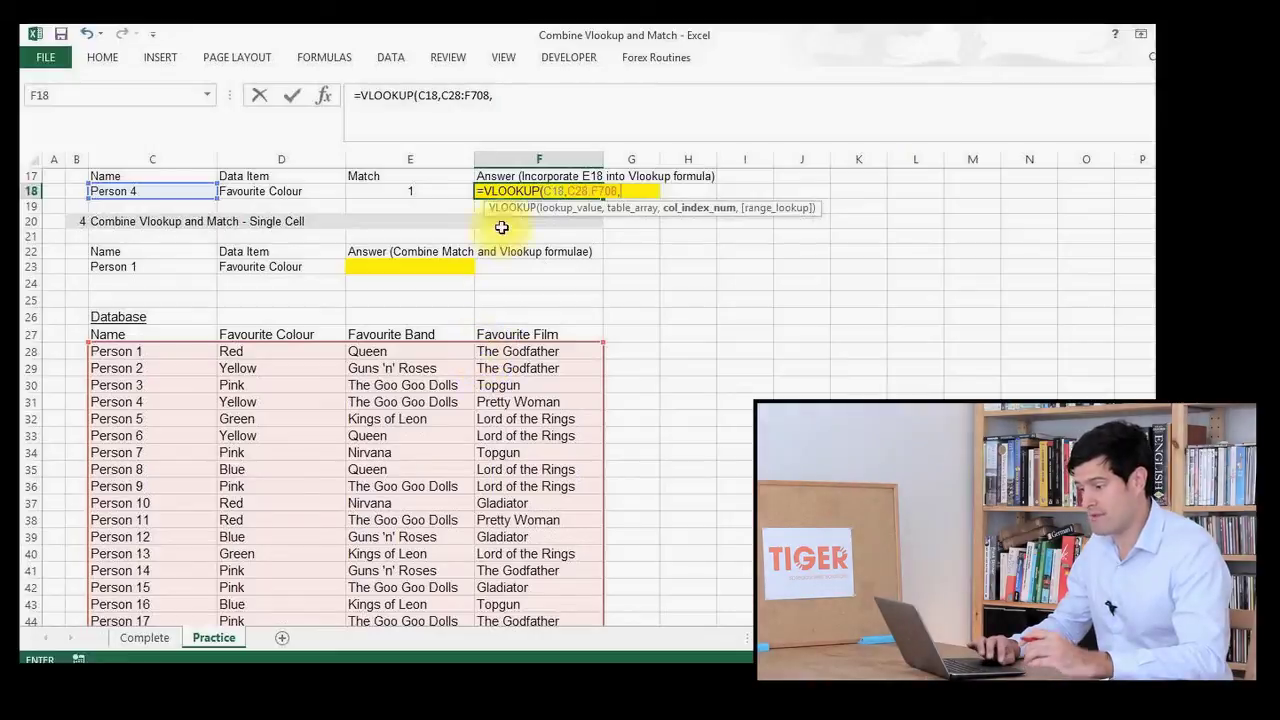
Complete the VLOOKUP in F18 with E18 as the column index and an exact match, giving =VLOOKUP(C18,C28:F708,E18,FALSE), and reselect the cell
{"action": "left_click", "coordinate": [437, 192]}
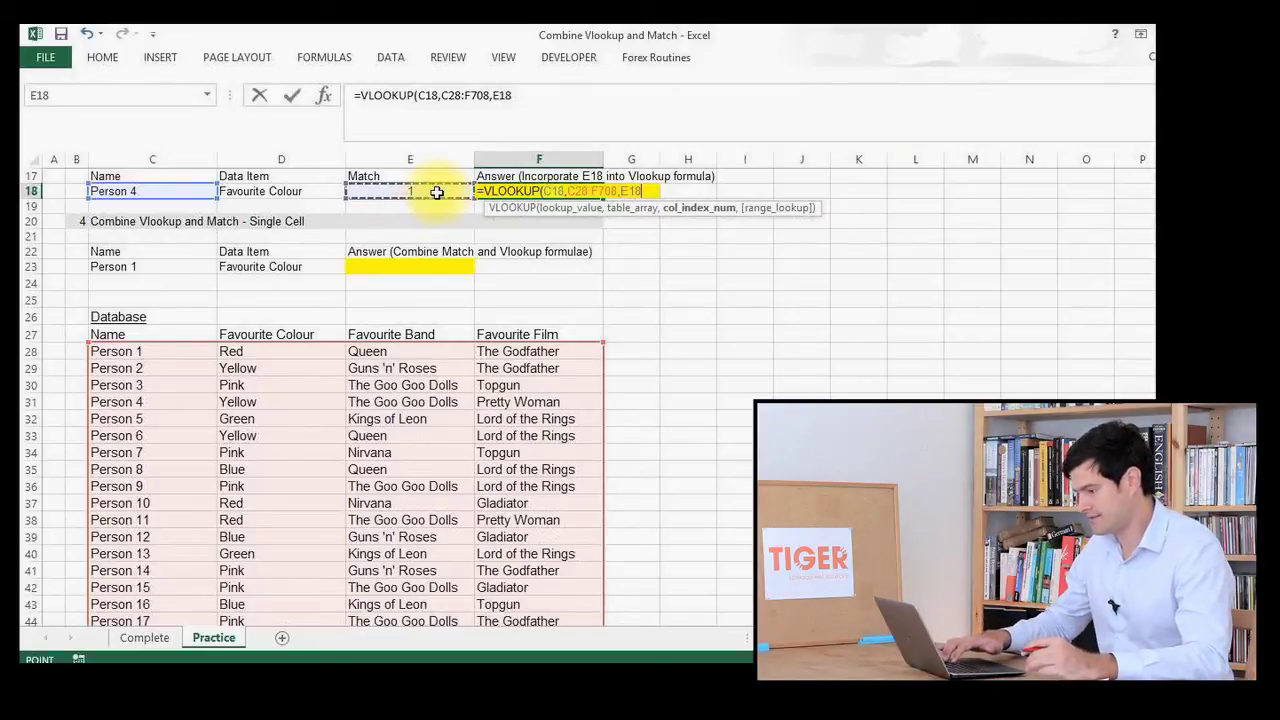
{"action": "type", "text": ","}
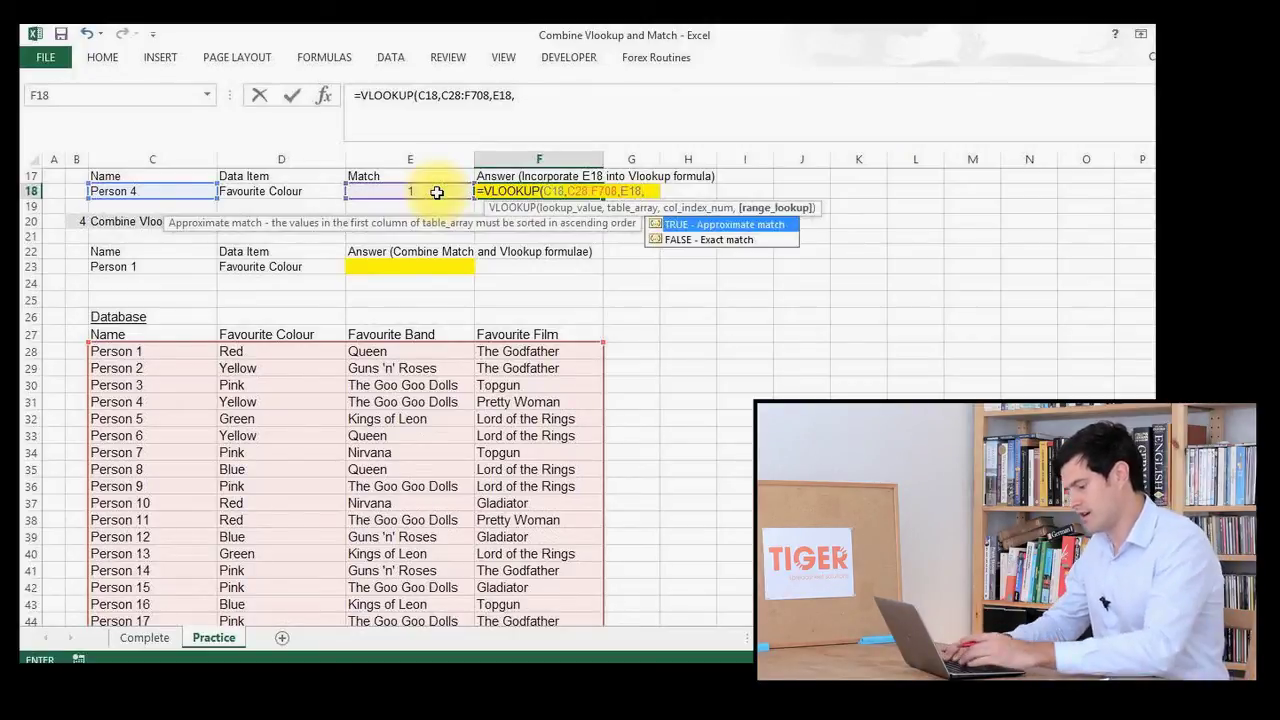
{"action": "type", "text": "false)"}
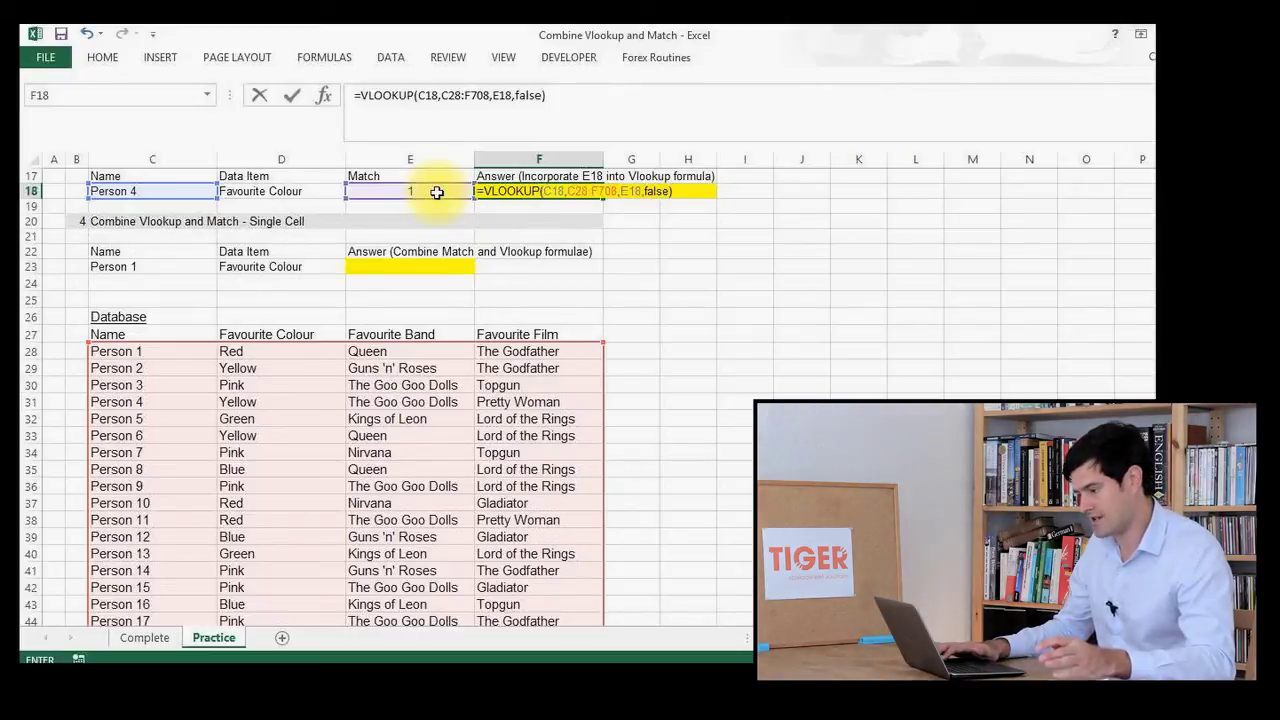
{"action": "key", "text": "Return"}
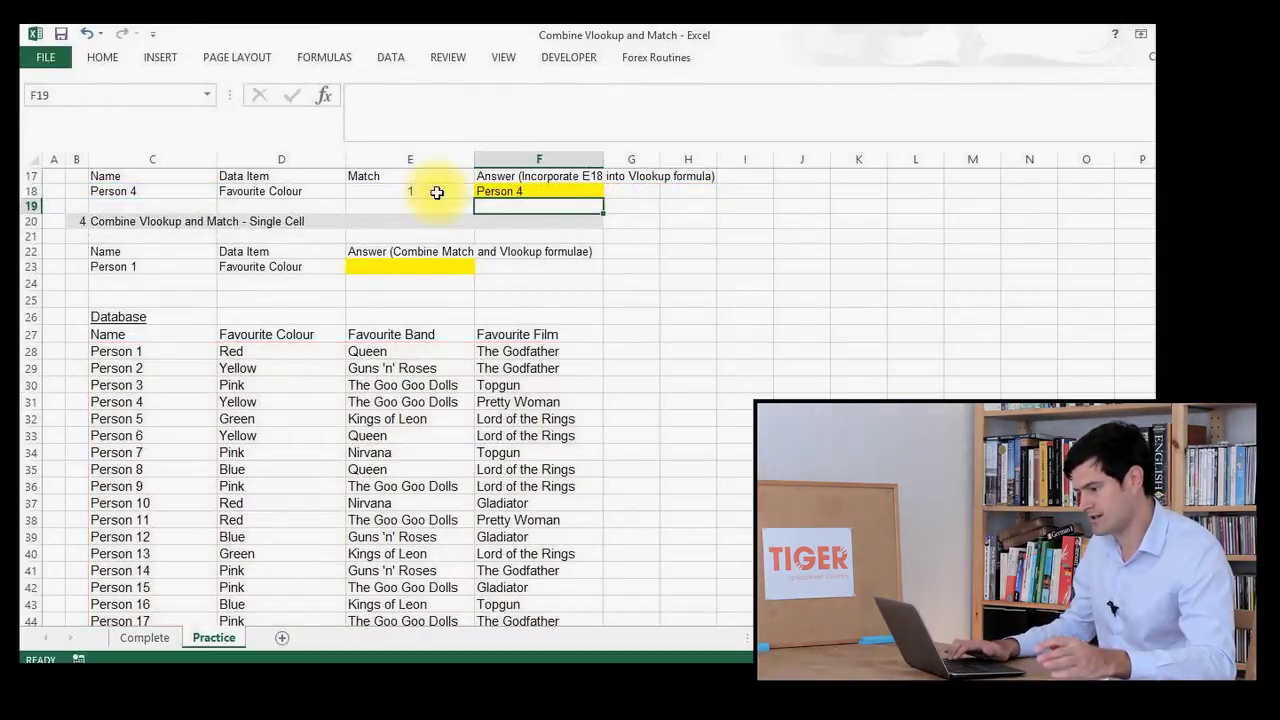
{"action": "key", "text": "Up"}
{"action": "key", "text": "Up"}
{"action": "key", "text": "Up"}
{"action": "key", "text": "Down"}
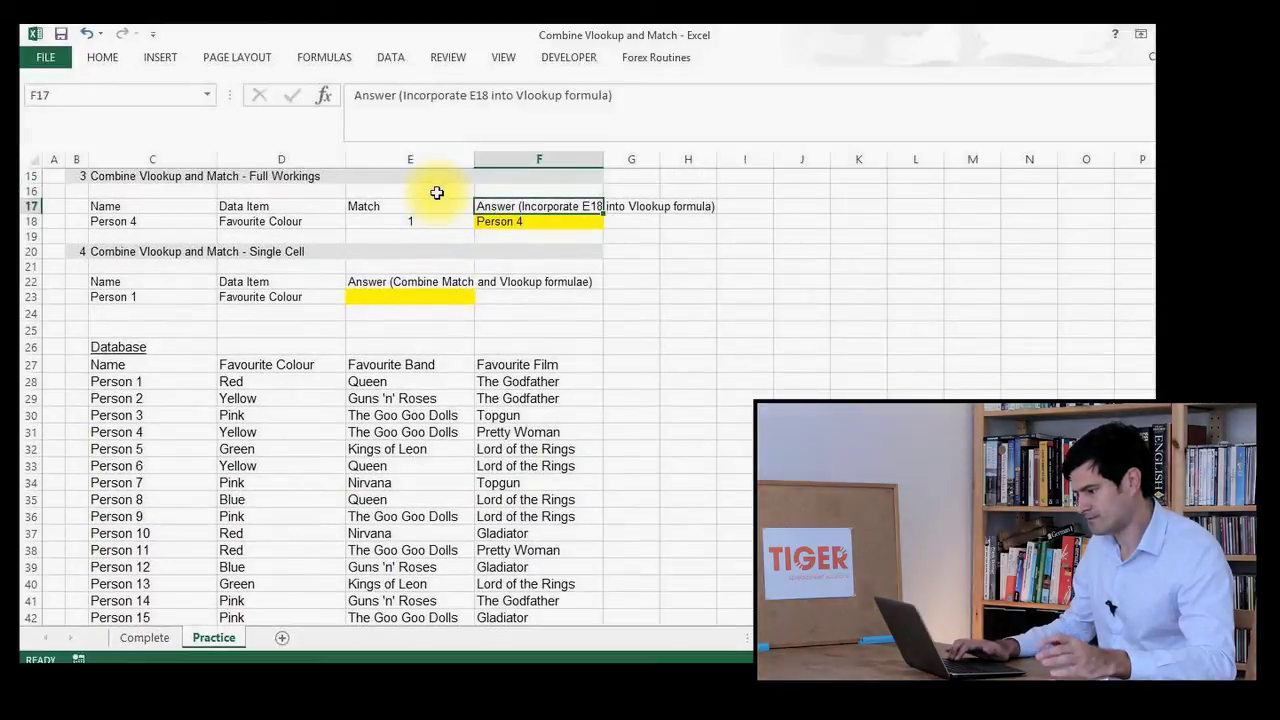
{"action": "key", "text": "Down"}
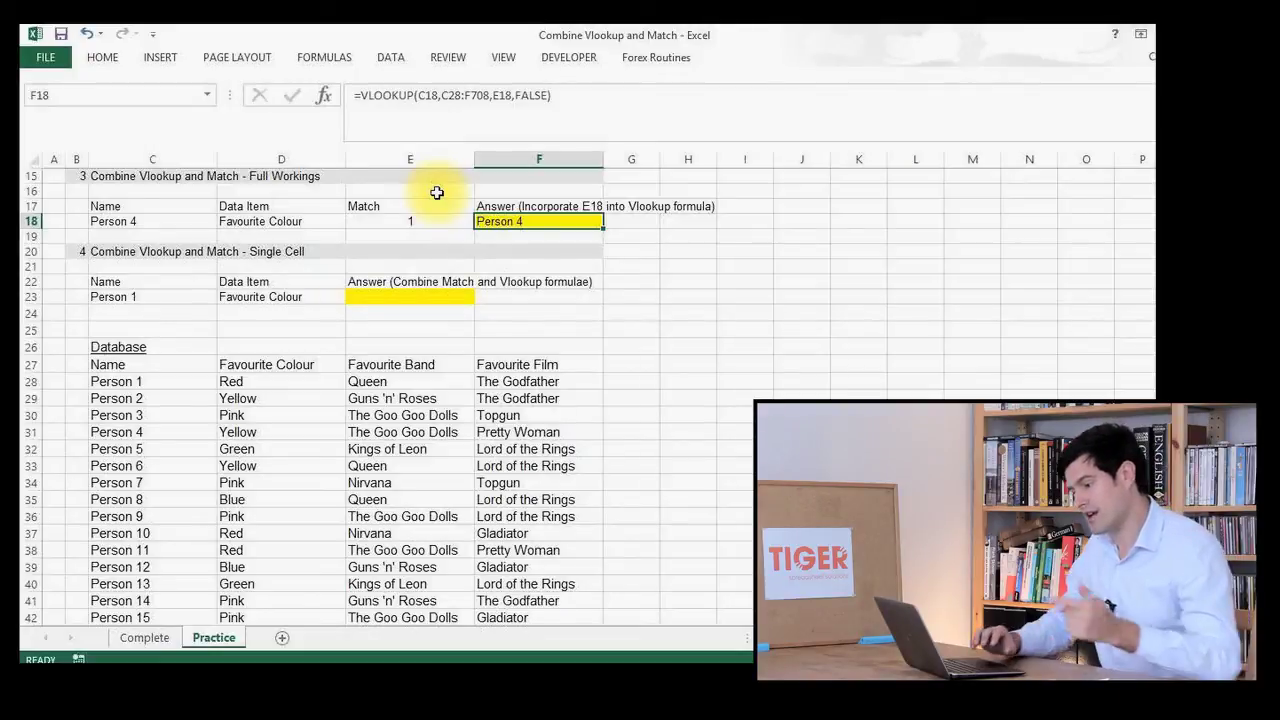
Check the MATCH formula in E18 against its data item in D18 and the Database header in D27
{"action": "left_click", "coordinate": [400, 219]}
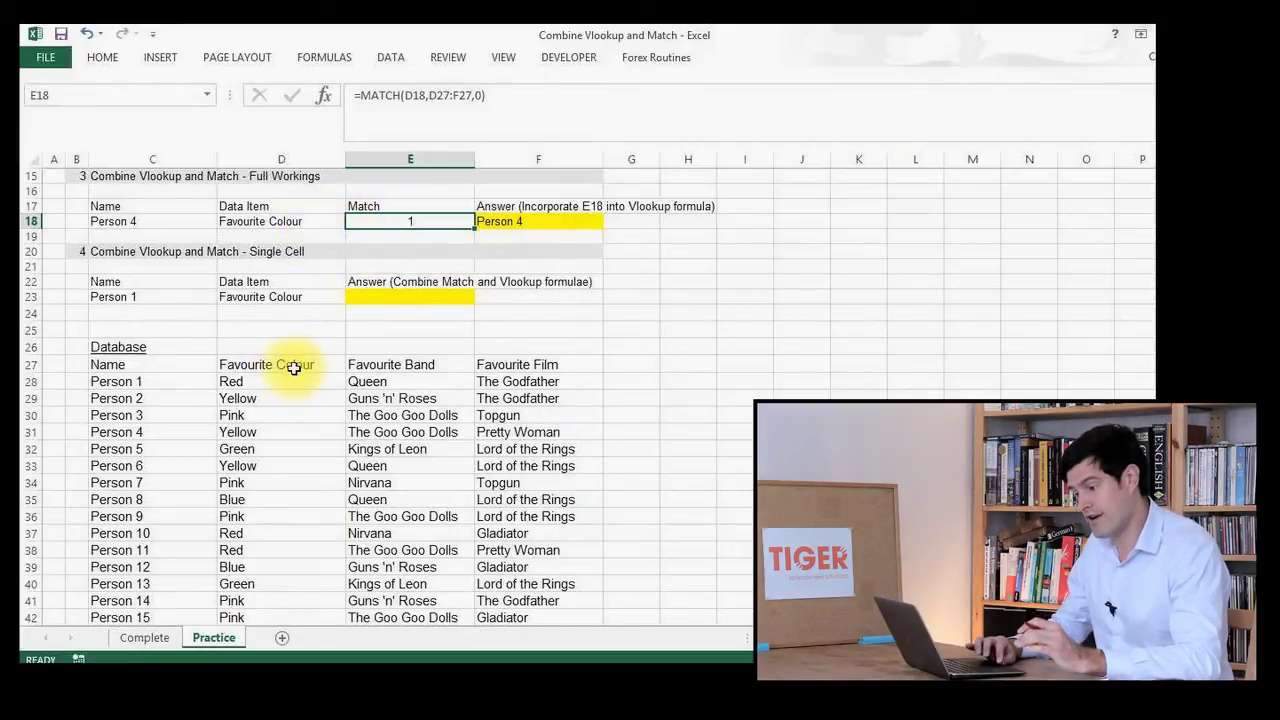
{"action": "double_click", "coordinate": [282, 222]}
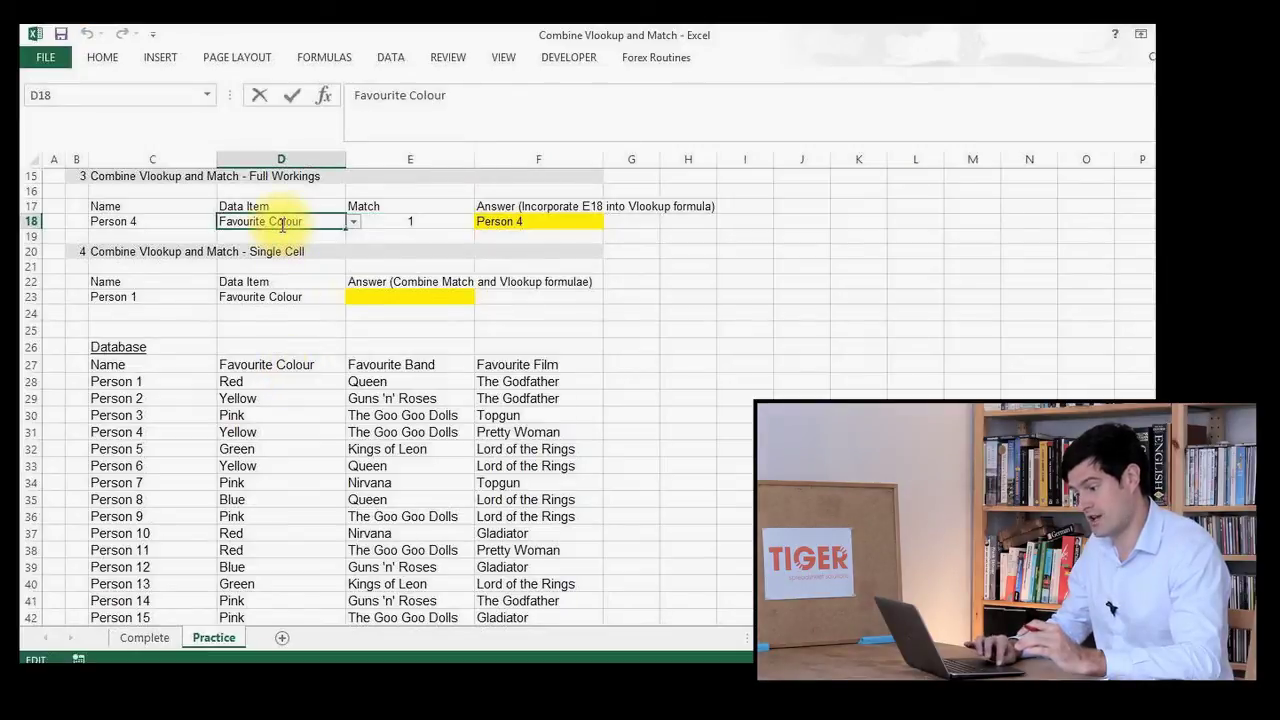
{"action": "double_click", "coordinate": [410, 221]}
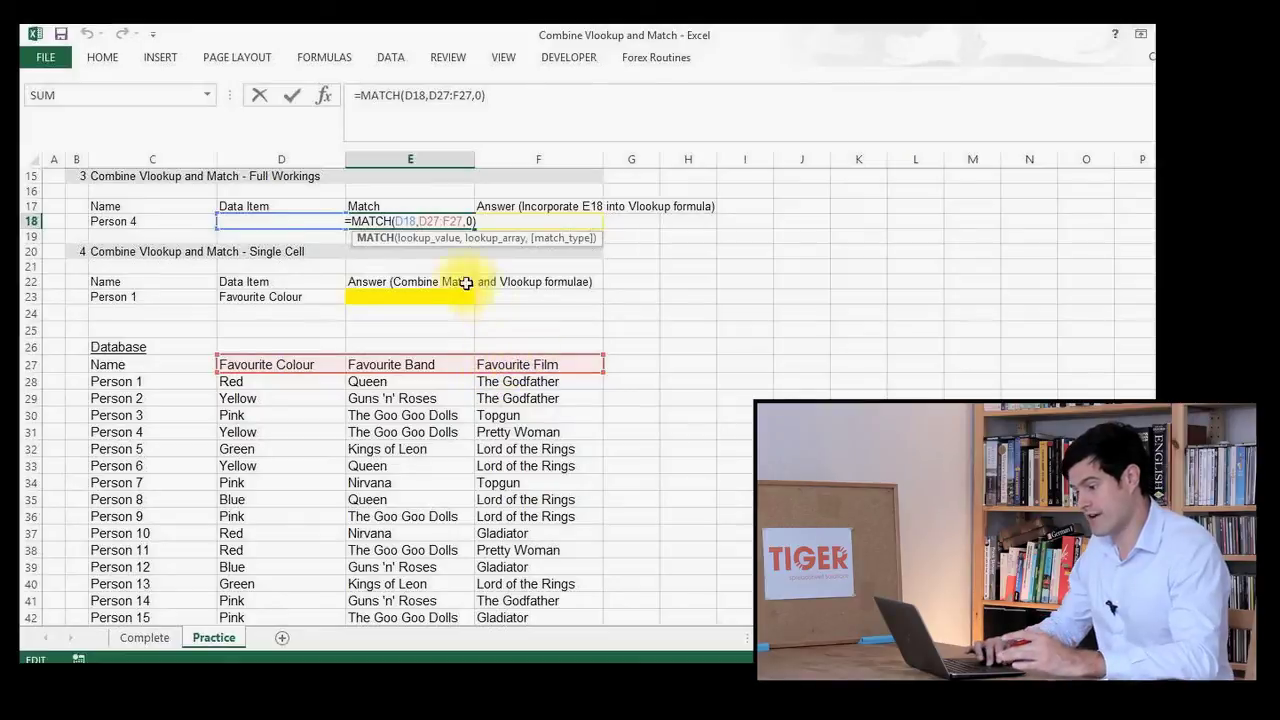
{"action": "key", "text": "ctrl+Return"}
{"action": "left_click", "coordinate": [304, 357]}
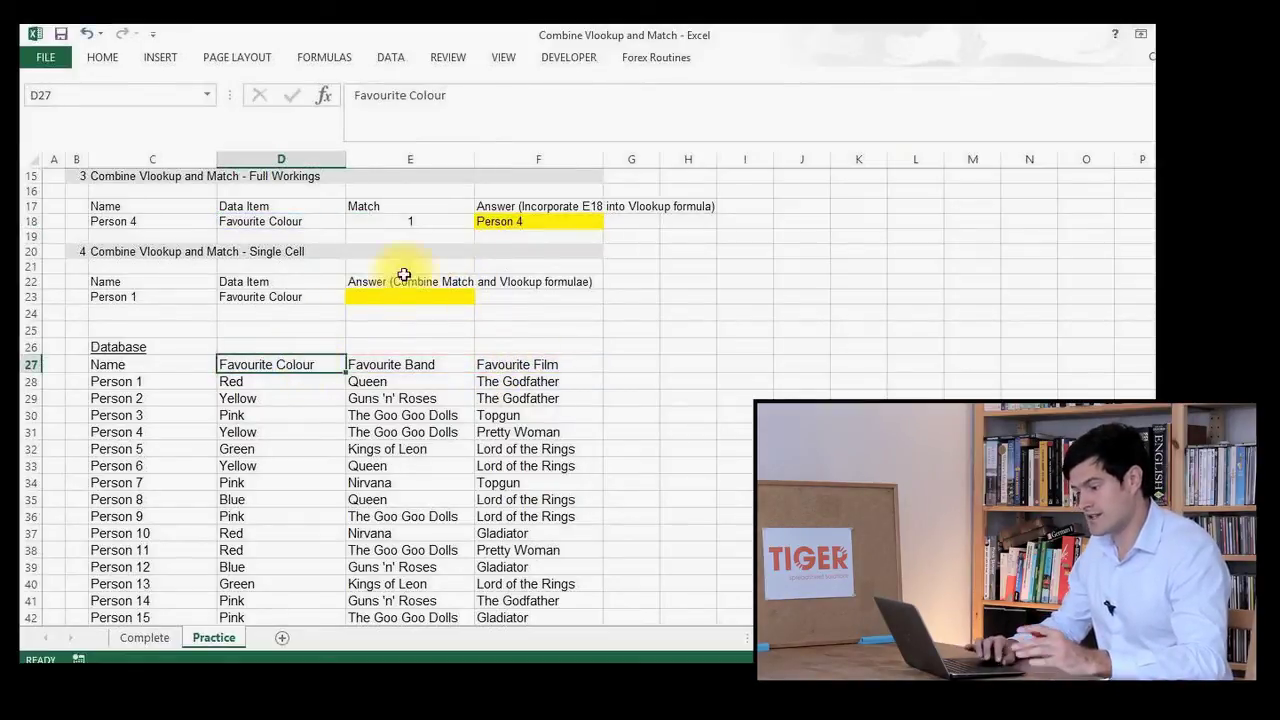
Change the column index in F18's VLOOKUP formula to E18+1
{"action": "left_click", "coordinate": [499, 224]}
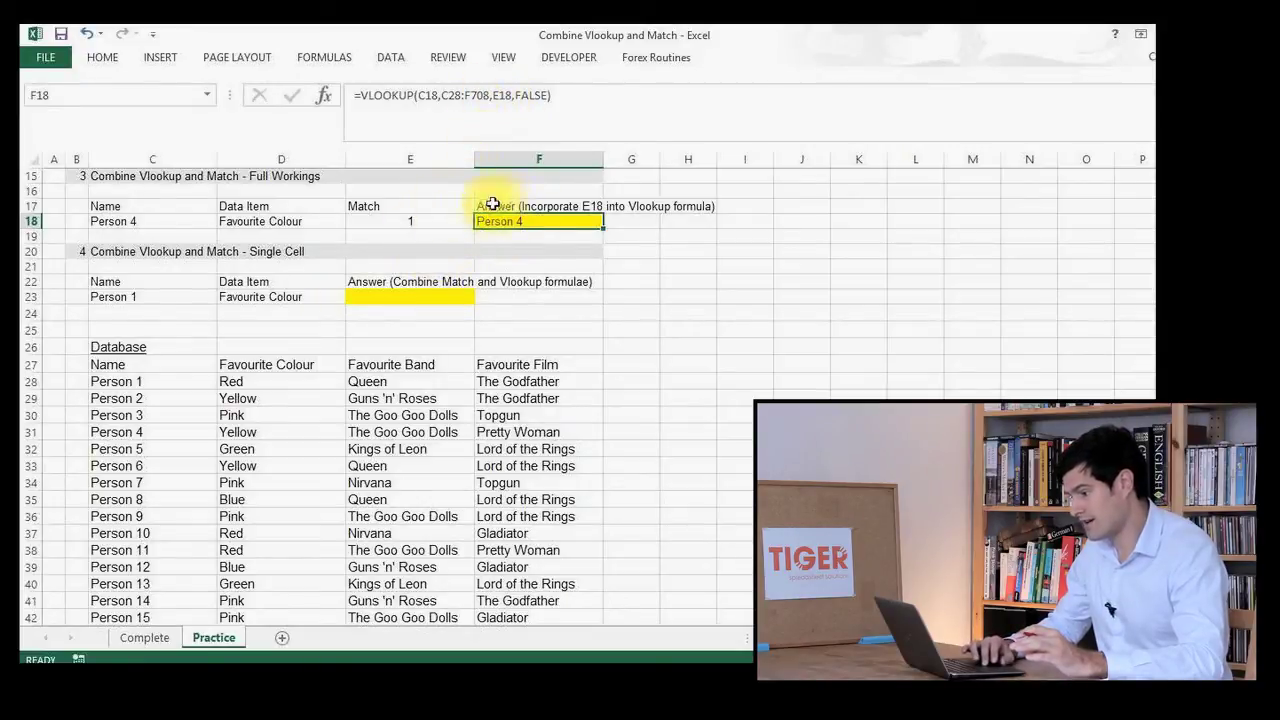
{"action": "left_click", "coordinate": [511, 97]}
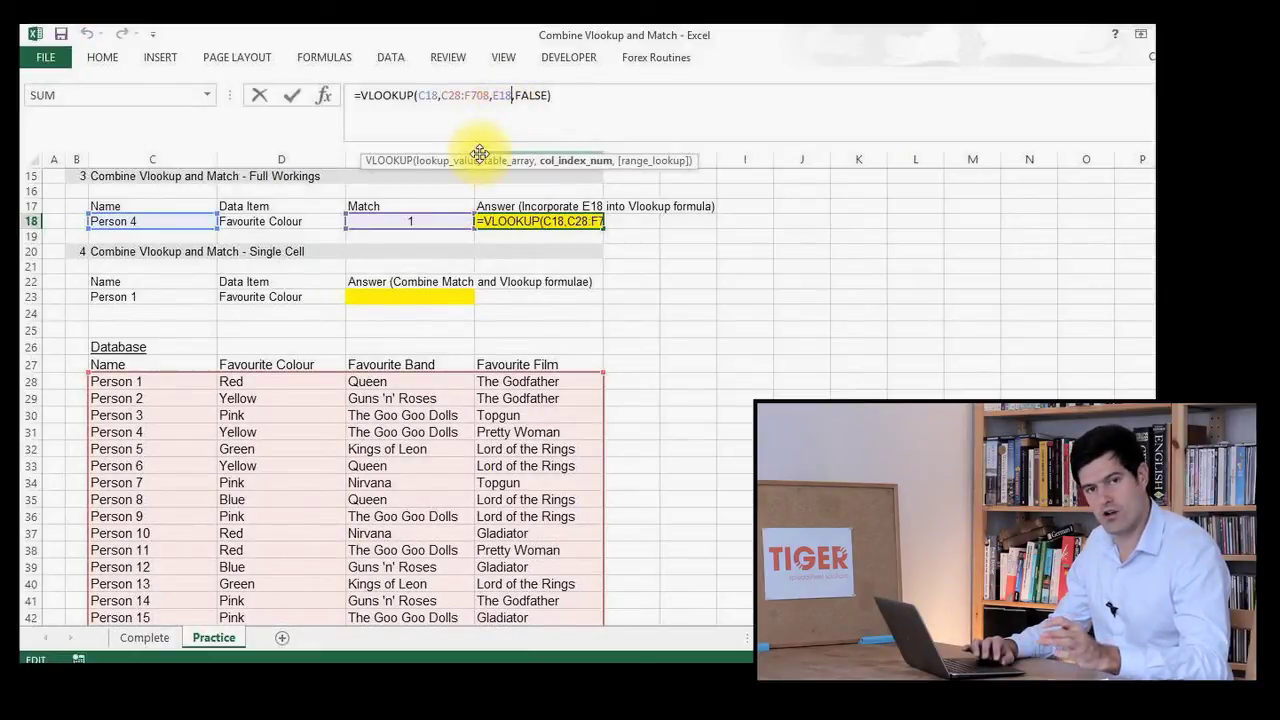
{"action": "type", "text": "+"}
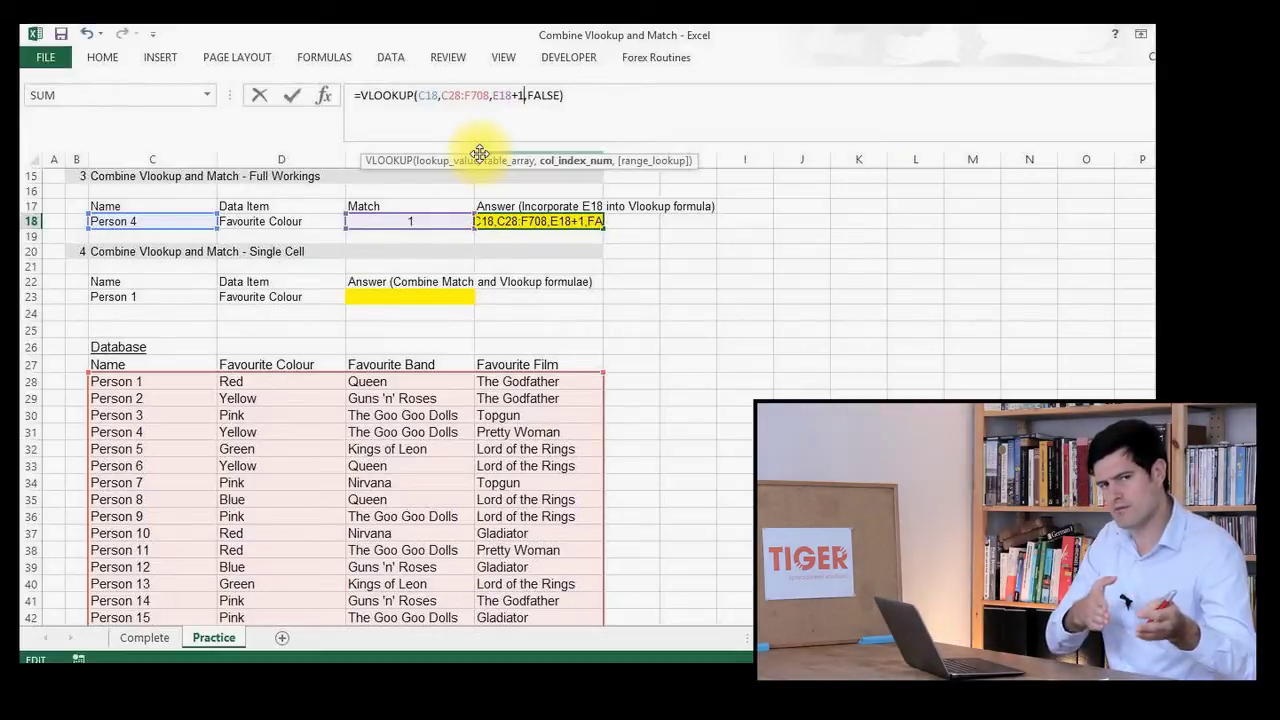
{"action": "type", "text": "1"}
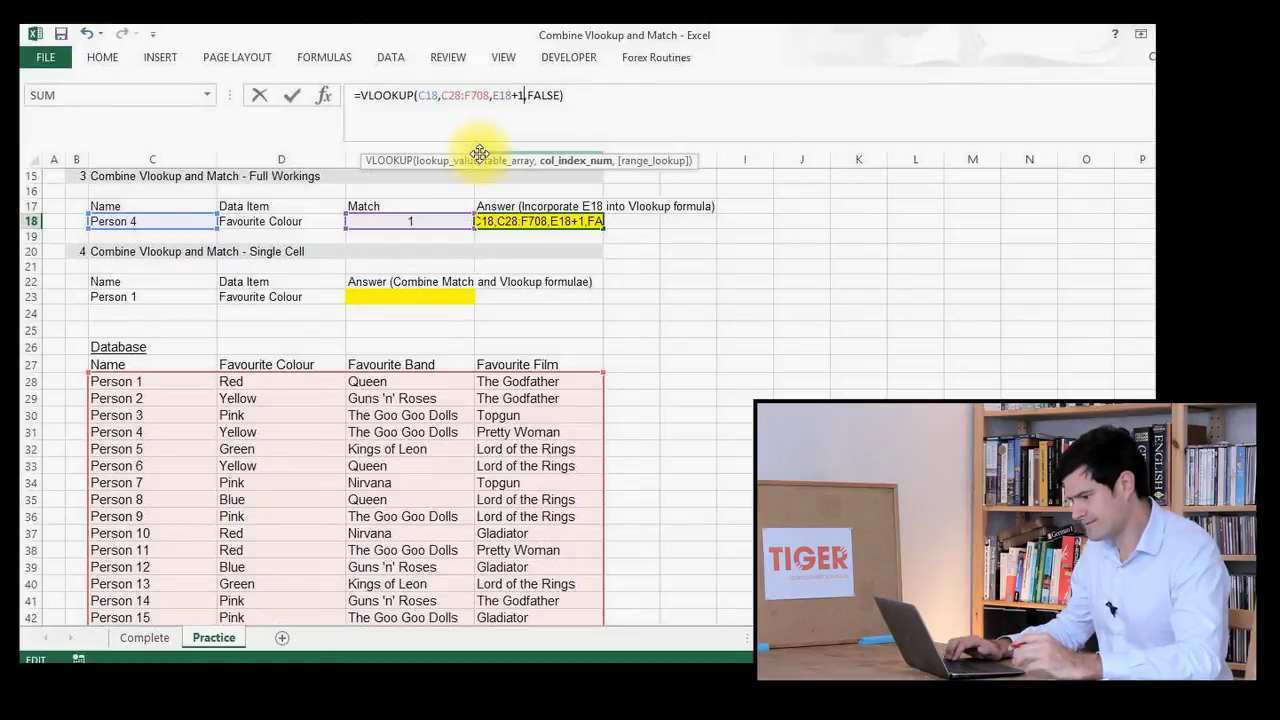
{"action": "key", "text": "Return"}
{"action": "key", "text": "Up"}
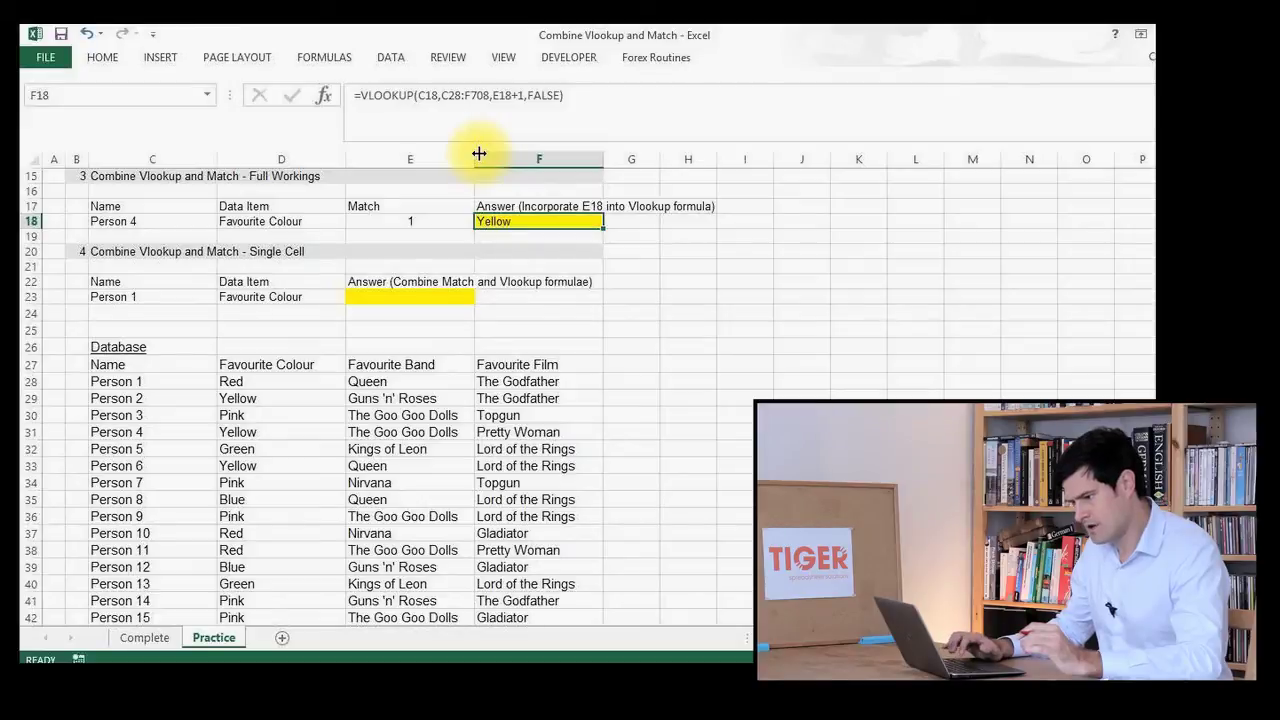
Check the answer in F18 by tracing the name in C18 and data item in D18 to cell D31 of the Database table
{"action": "key", "text": "Left"}
{"action": "key", "text": "Left"}
{"action": "key", "text": "Left"}
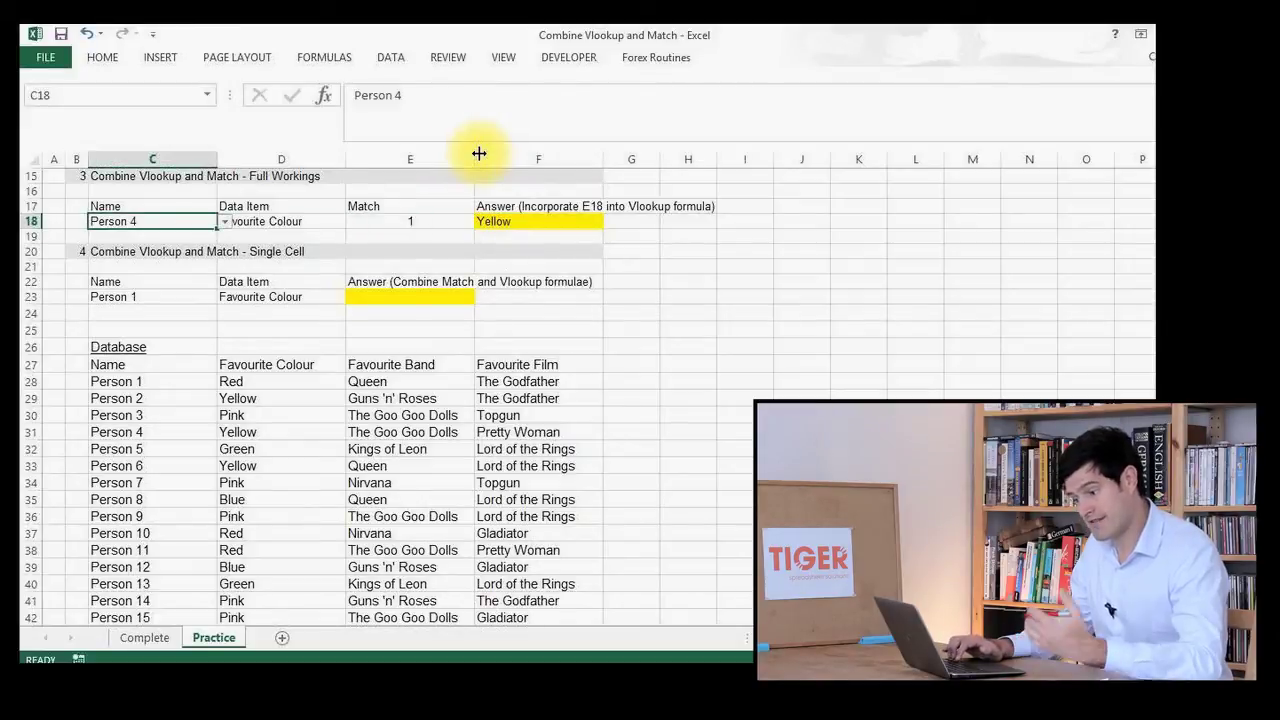
{"action": "key", "text": "Right"}
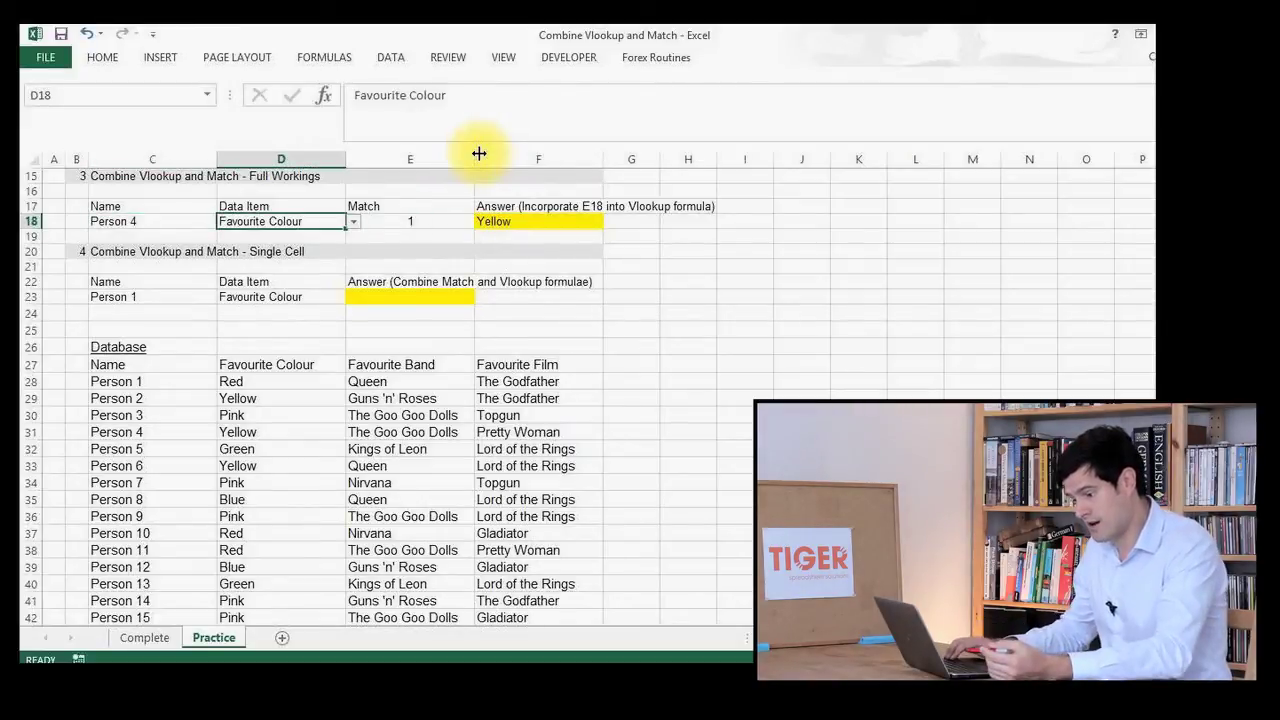
{"action": "key", "text": "Down"}
{"action": "key", "text": "Down"}
{"action": "key", "text": "Down"}
{"action": "key", "text": "Down"}
{"action": "key", "text": "Down"}
{"action": "key", "text": "Down"}
{"action": "key", "text": "Down"}
{"action": "key", "text": "Down"}
{"action": "key", "text": "Down"}
{"action": "key", "text": "Down"}
{"action": "key", "text": "Down"}
{"action": "key", "text": "Down"}
{"action": "key", "text": "Down"}
{"action": "key", "text": "Down"}
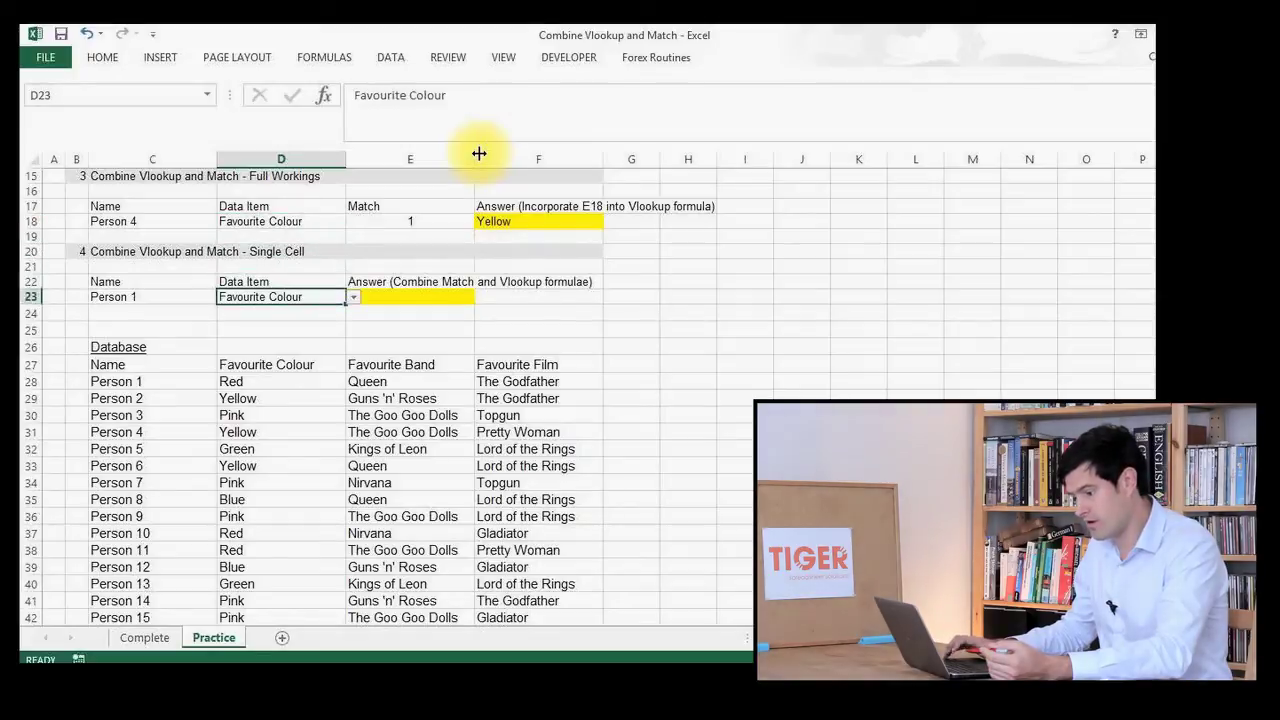
{"action": "key", "text": "Left"}
{"action": "key", "text": "Up"}
{"action": "key", "text": "Right"}
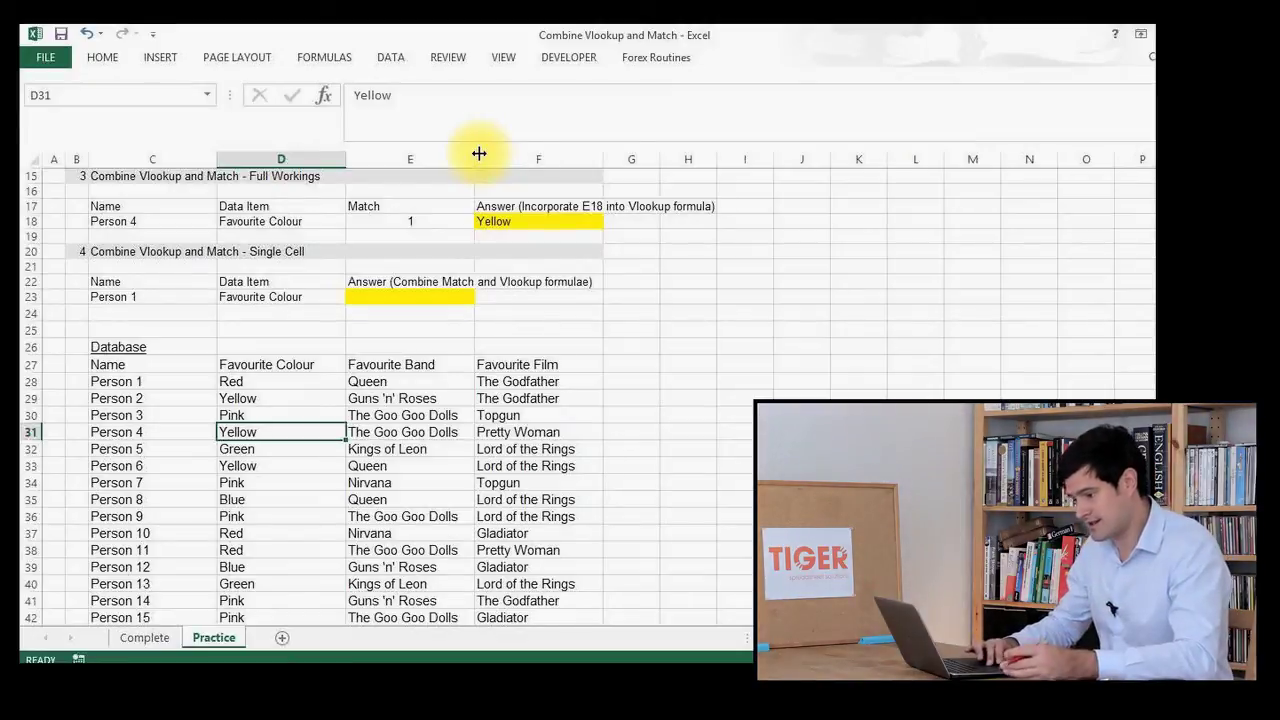
Set the Full Workings name in C18 to Person 1 and the data item in D18 to Favourite Band, and check the answer in F18
{"action": "left_click", "coordinate": [166, 220]}
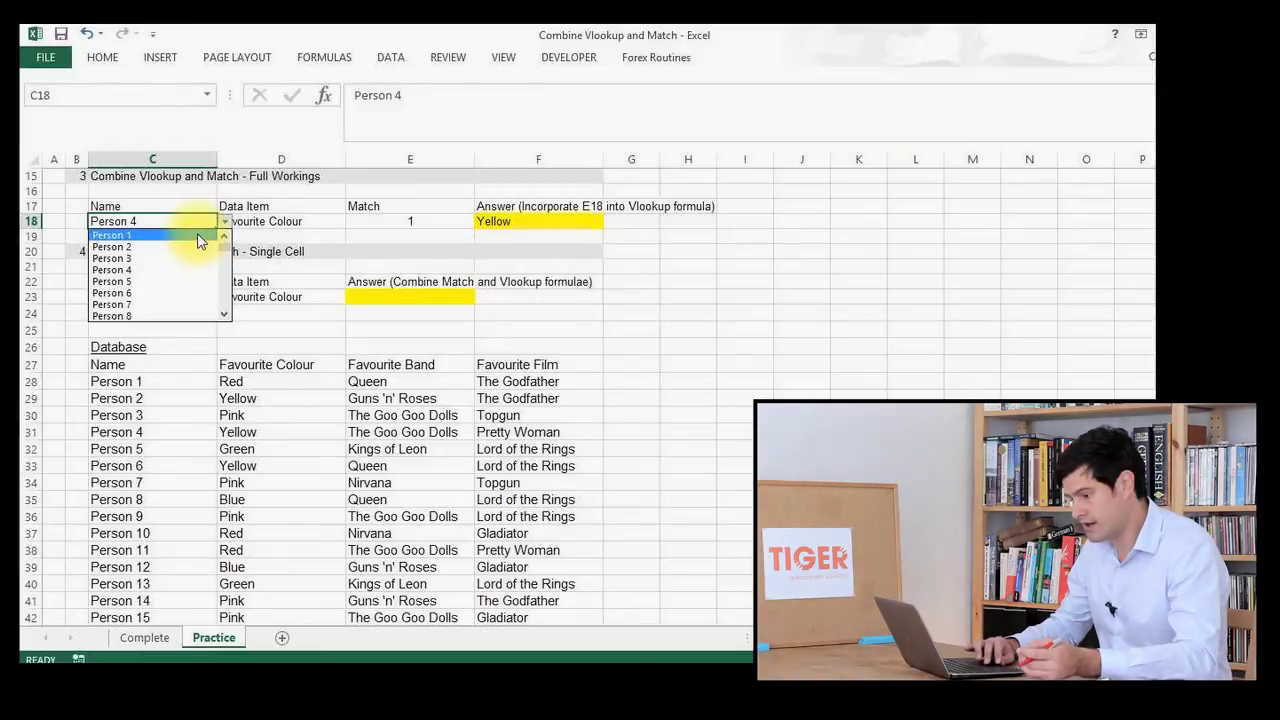
{"action": "left_click", "coordinate": [197, 235]}
{"action": "left_click", "coordinate": [290, 221]}
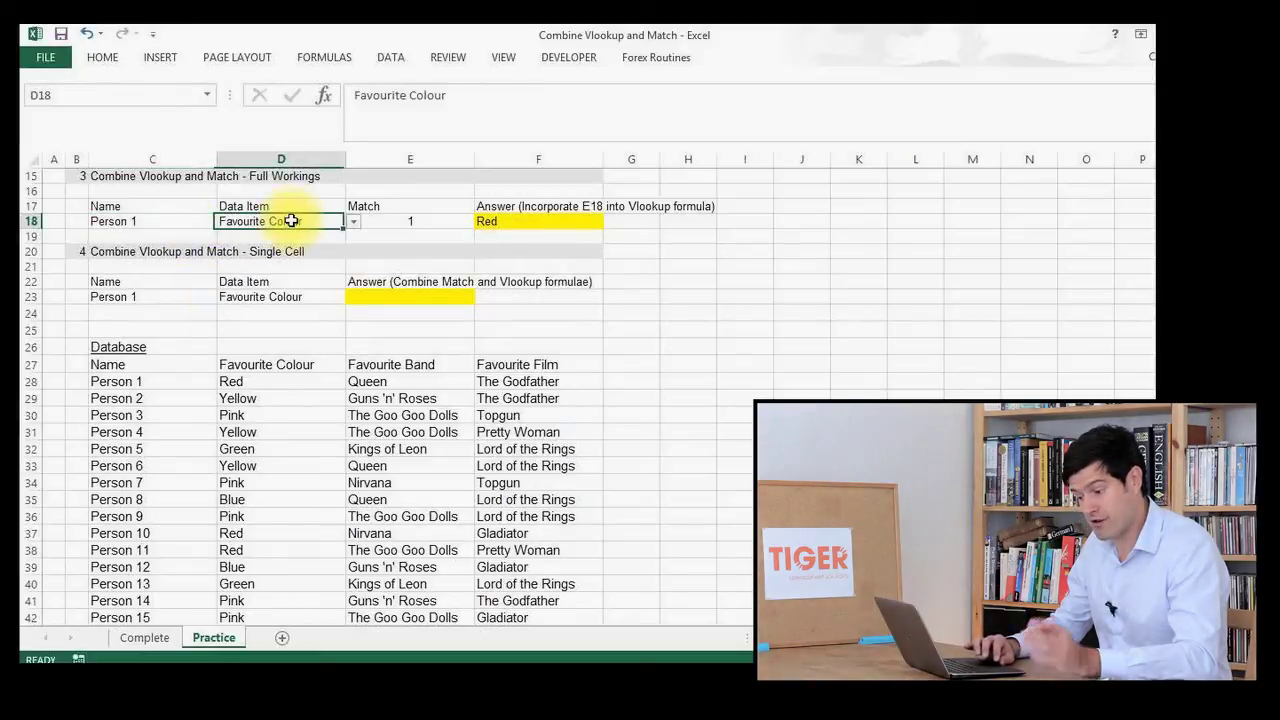
{"action": "left_click", "coordinate": [354, 221]}
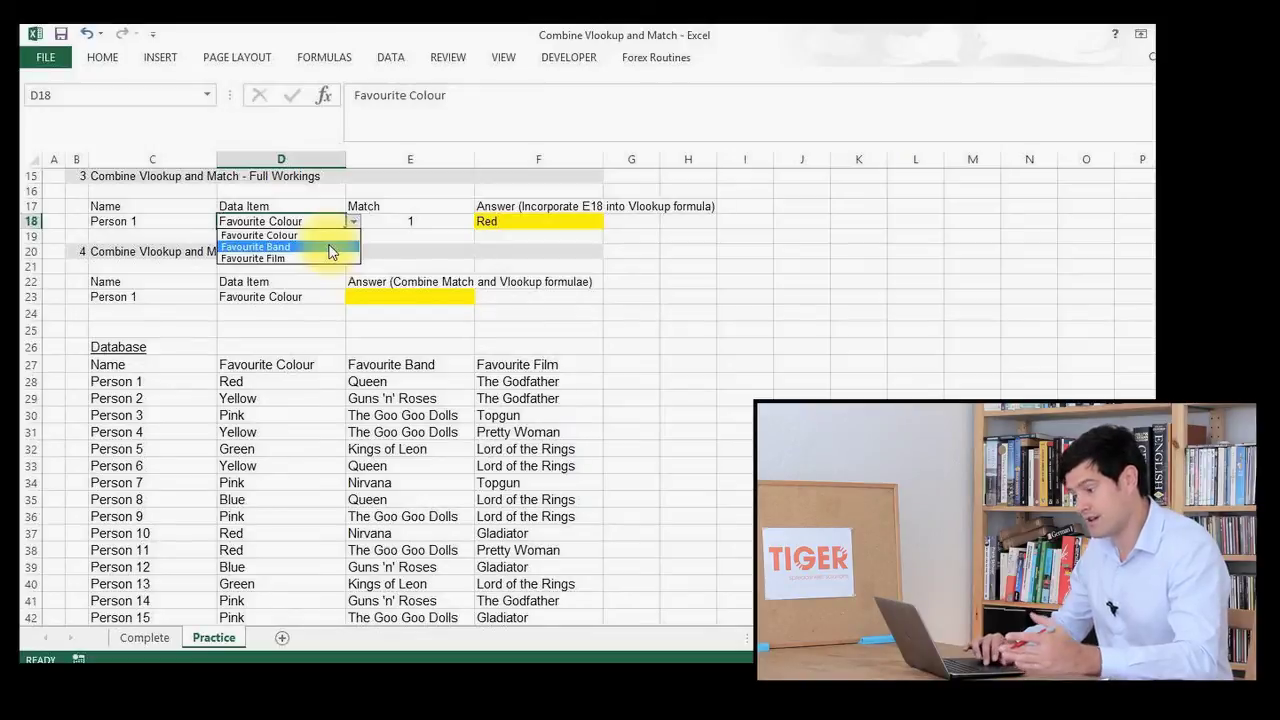
{"action": "left_click", "coordinate": [330, 247]}
{"action": "left_click", "coordinate": [556, 224]}
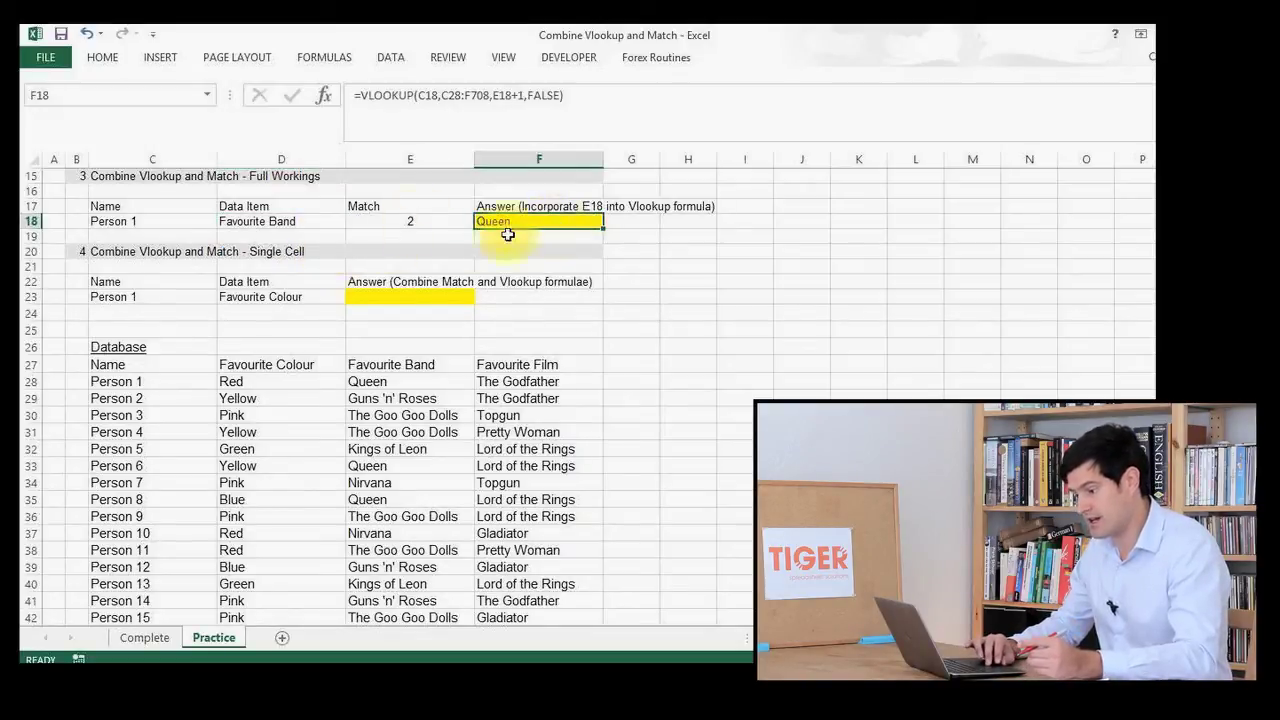
Set the Full Workings data item in D18 to Favourite Film
{"action": "left_click", "coordinate": [310, 221]}
{"action": "left_click", "coordinate": [353, 221]}
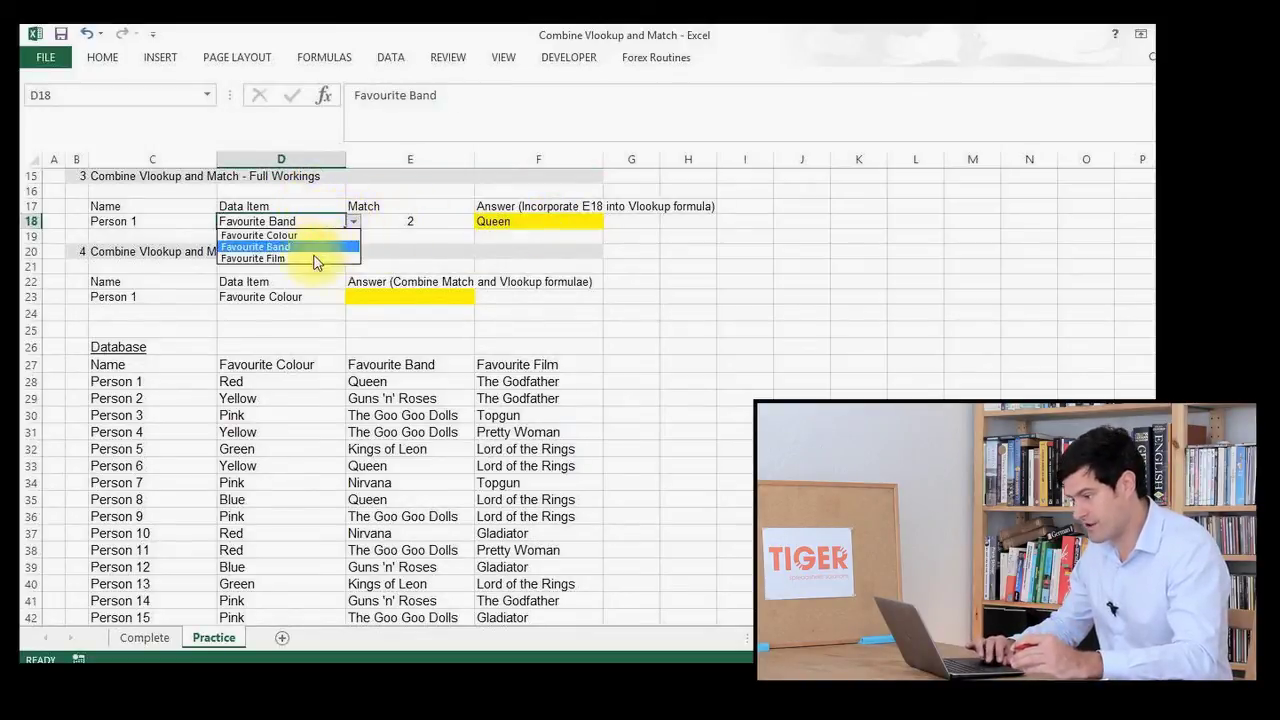
{"action": "left_click", "coordinate": [318, 258]}
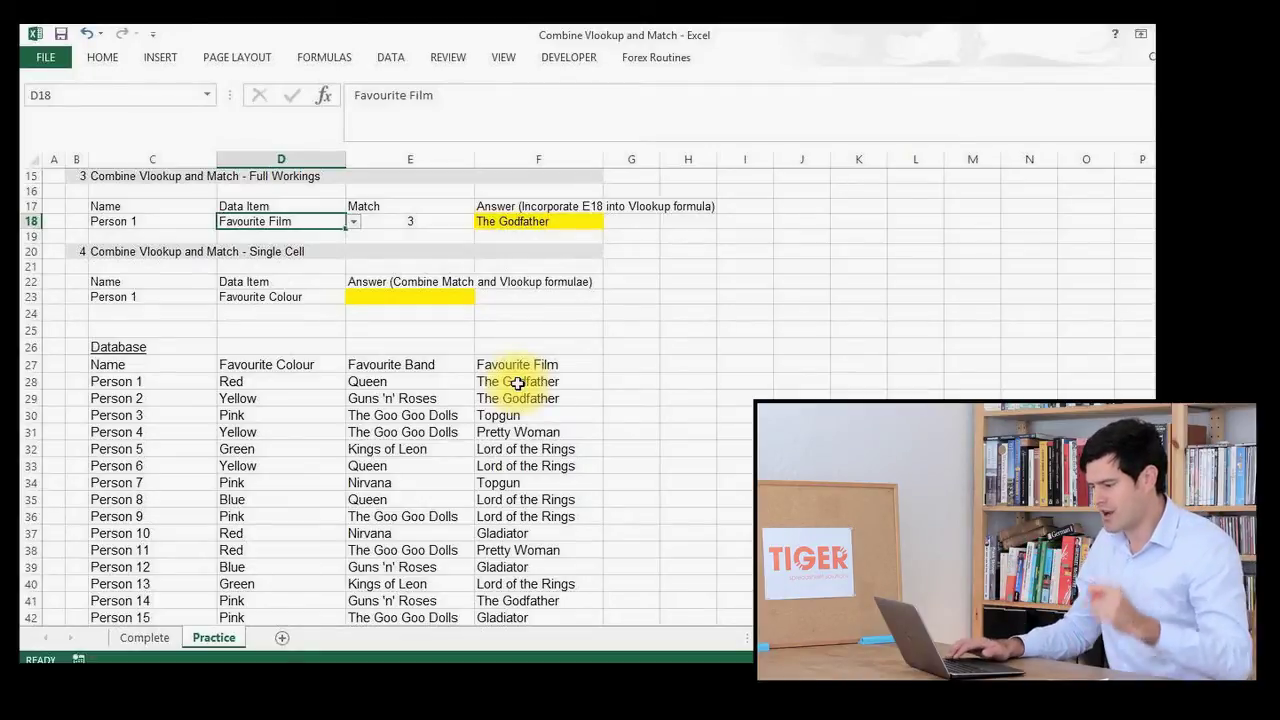
Start a VLOOKUP formula in E23 of the Single Cell exercise with C23 as the lookup value
{"action": "key", "text": "Down"}
{"action": "key", "text": "Down"}
{"action": "key", "text": "Down"}
{"action": "key", "text": "Down"}
{"action": "key", "text": "Down"}
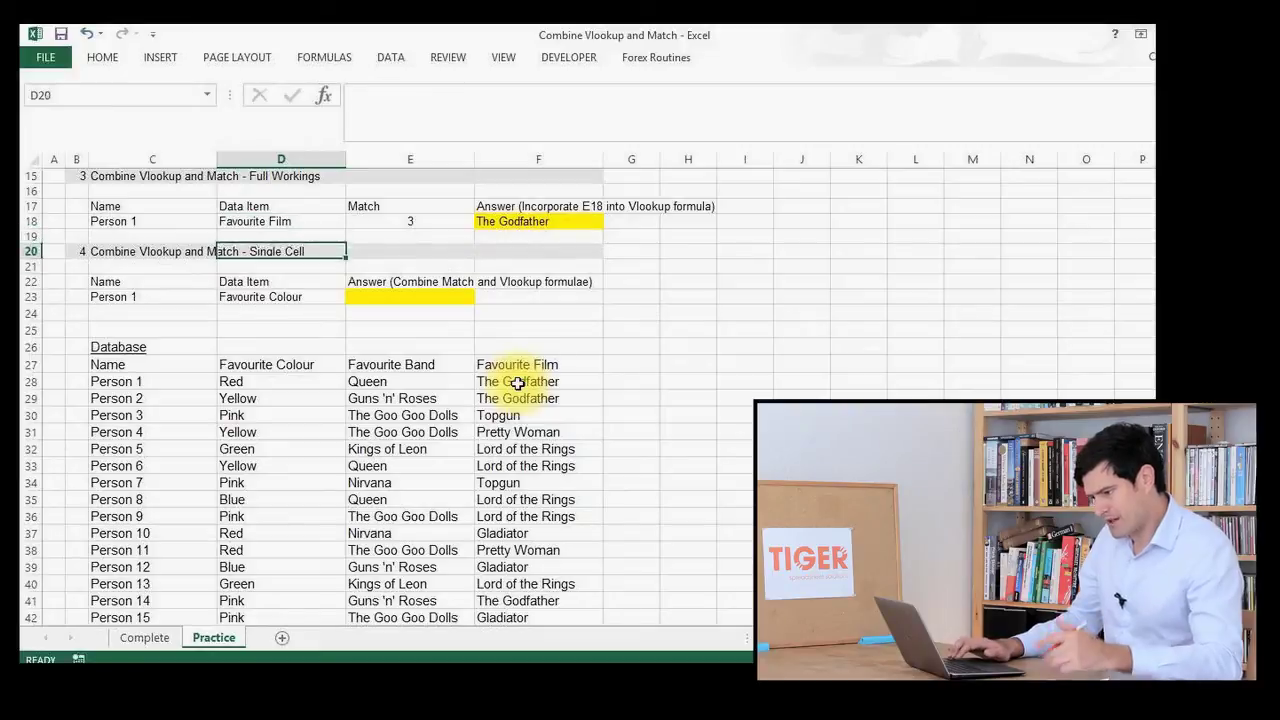
{"action": "key", "text": "Right"}
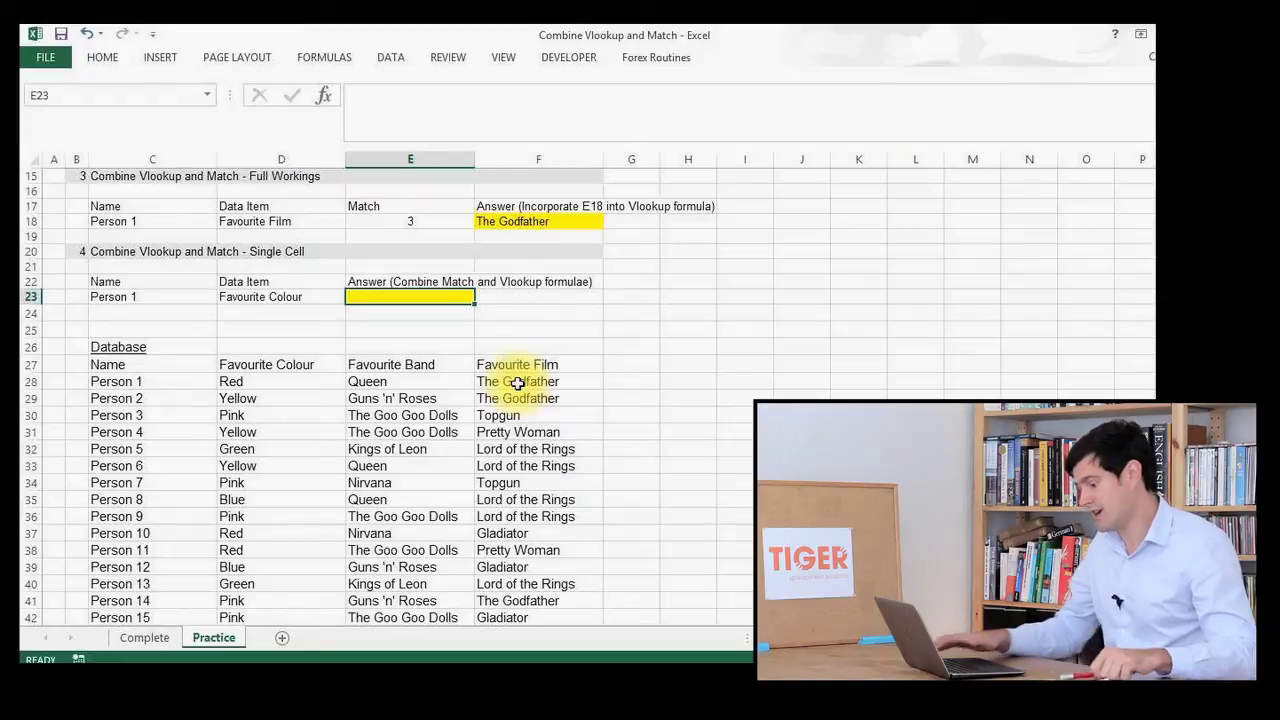
{"action": "type", "text": "=vlo"}
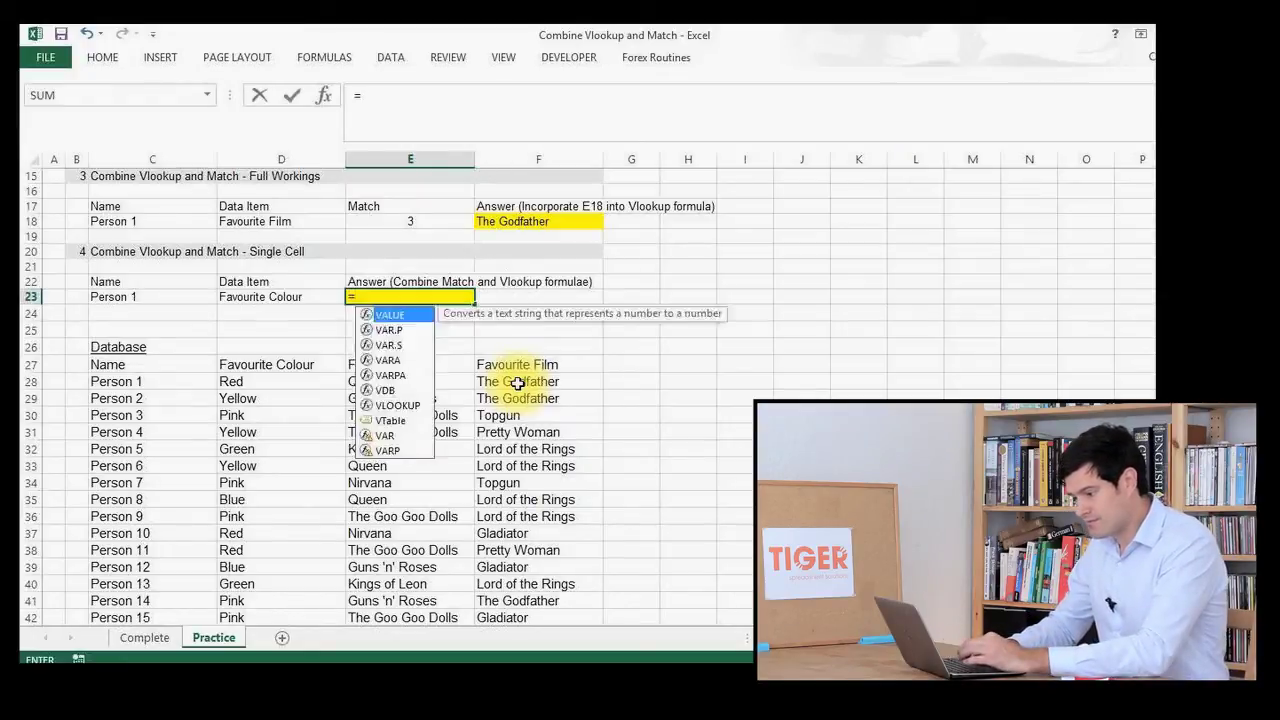
{"action": "left_click", "coordinate": [405, 298]}
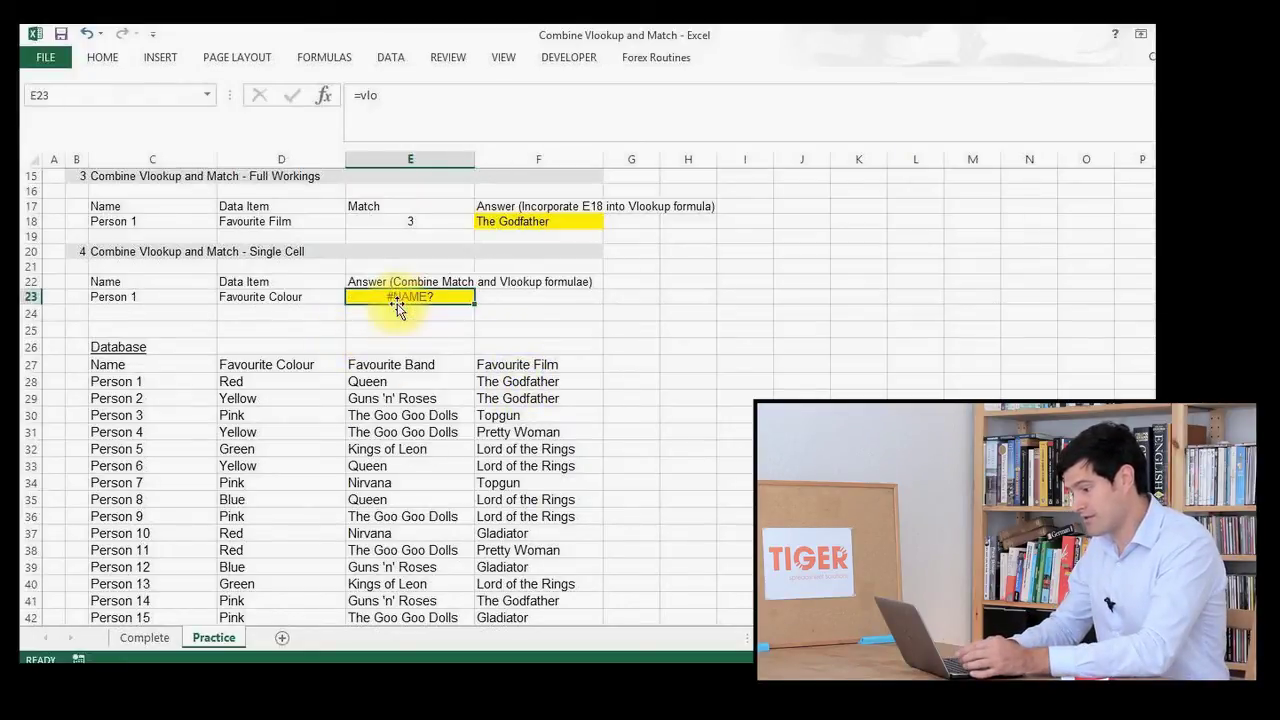
{"action": "double_click", "coordinate": [437, 299]}
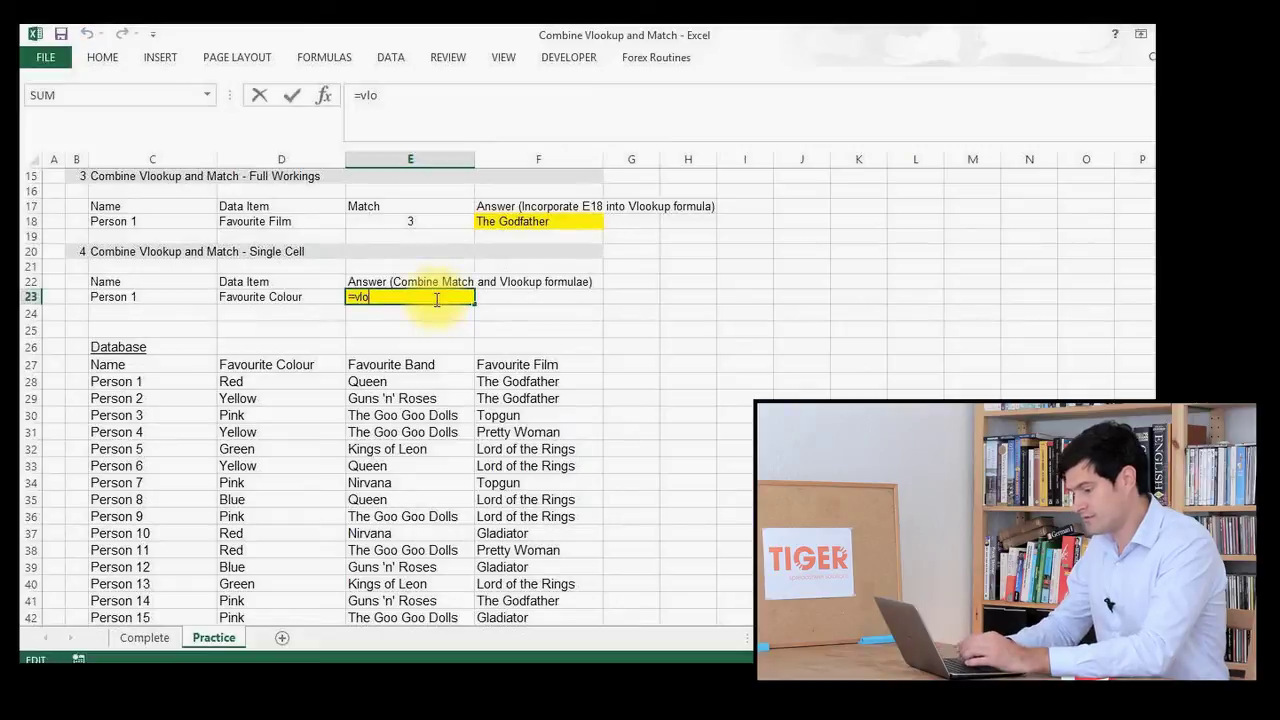
{"action": "type", "text": "o"}
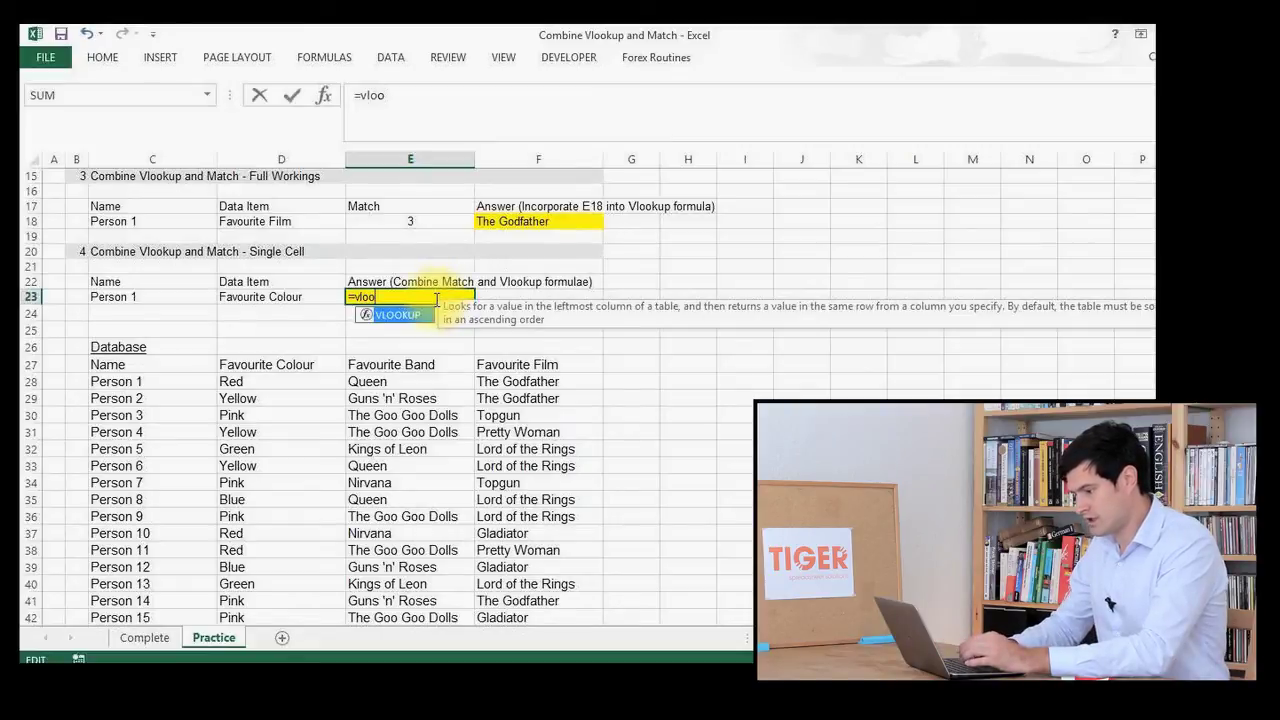
{"action": "double_click", "coordinate": [396, 315]}
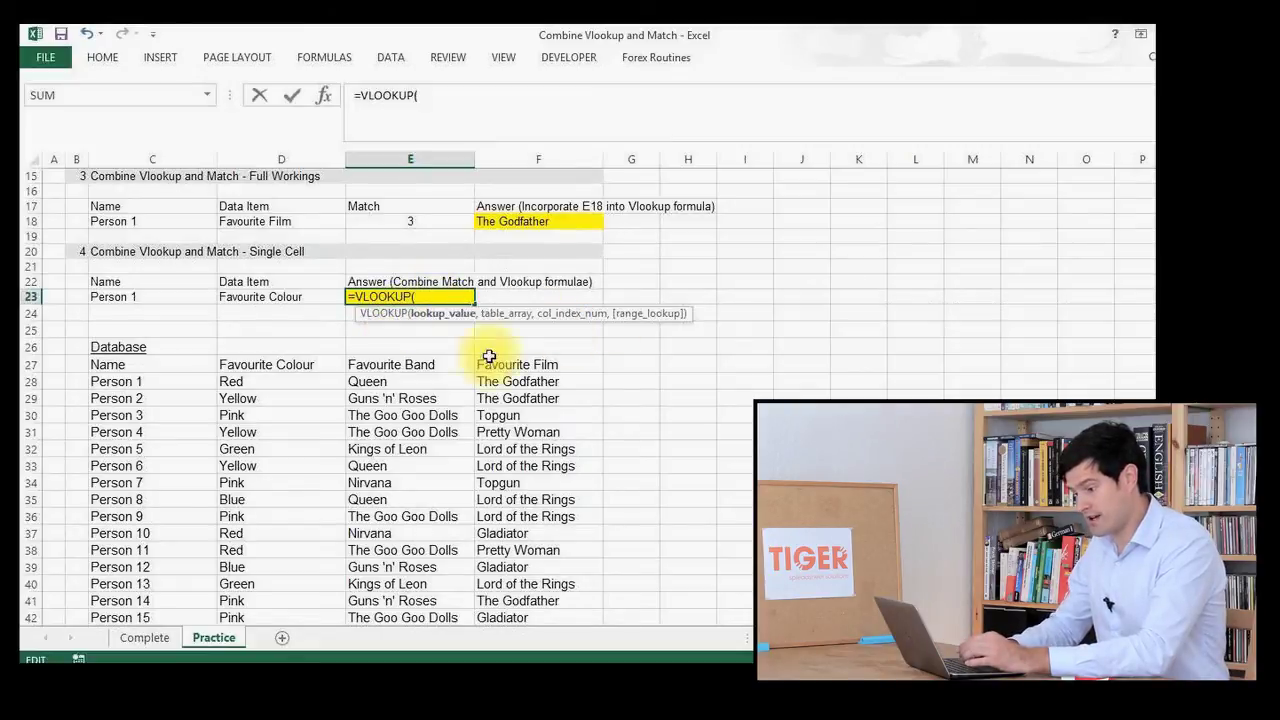
{"action": "left_click", "coordinate": [170, 303]}
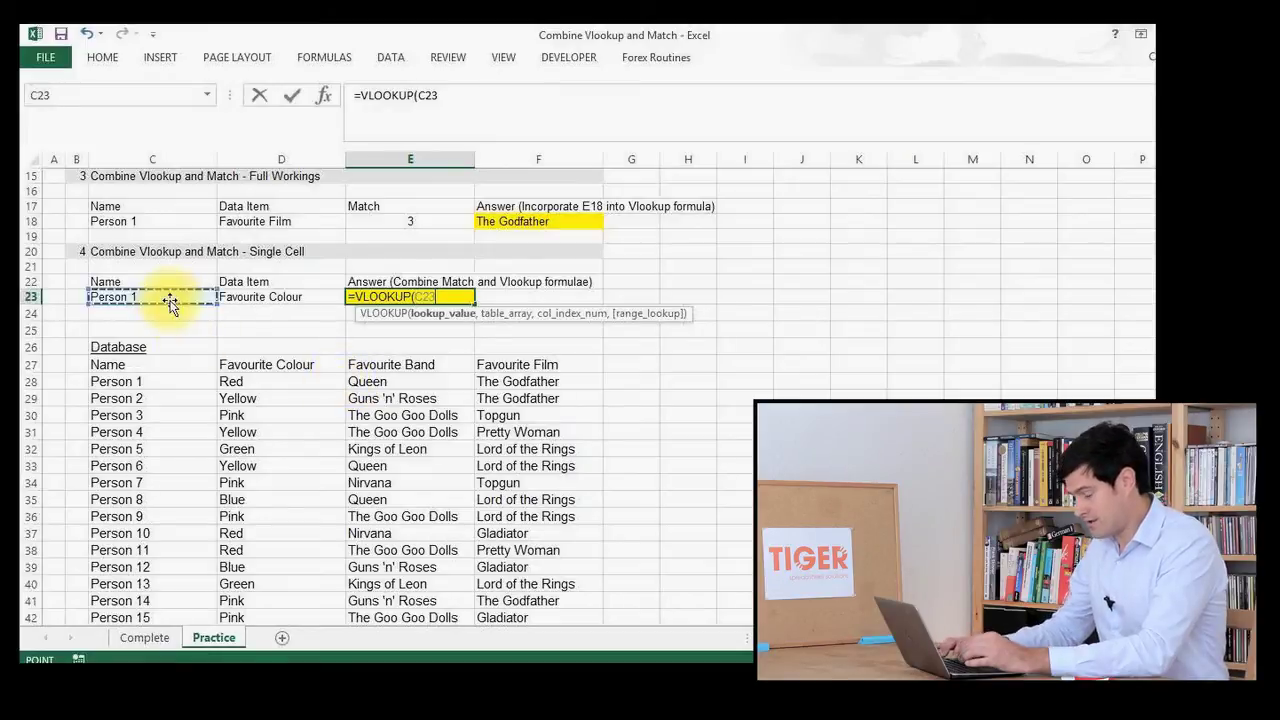
{"action": "type", "text": ","}
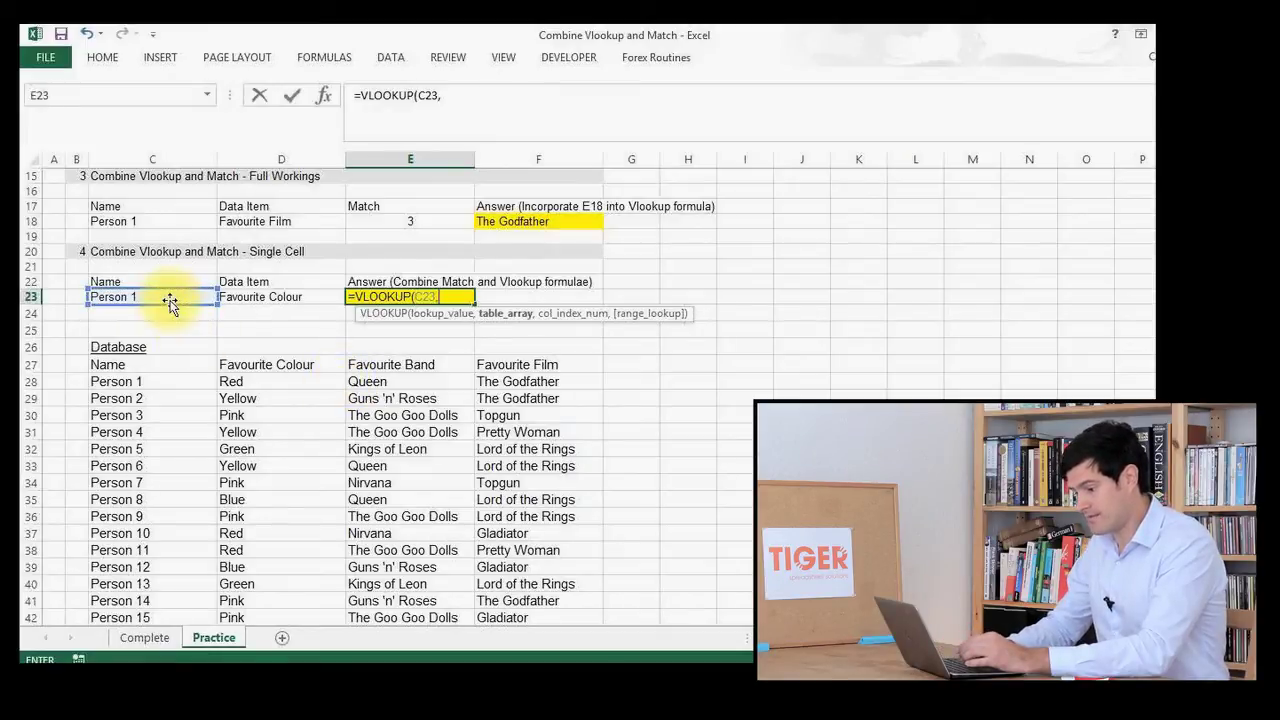
Use the Database range C28:F708 as the table array of E23's VLOOKUP, removing the stray E22 reference after it
{"action": "left_click_drag", "start_coordinate": [145, 382], "coordinate": [530, 382]}
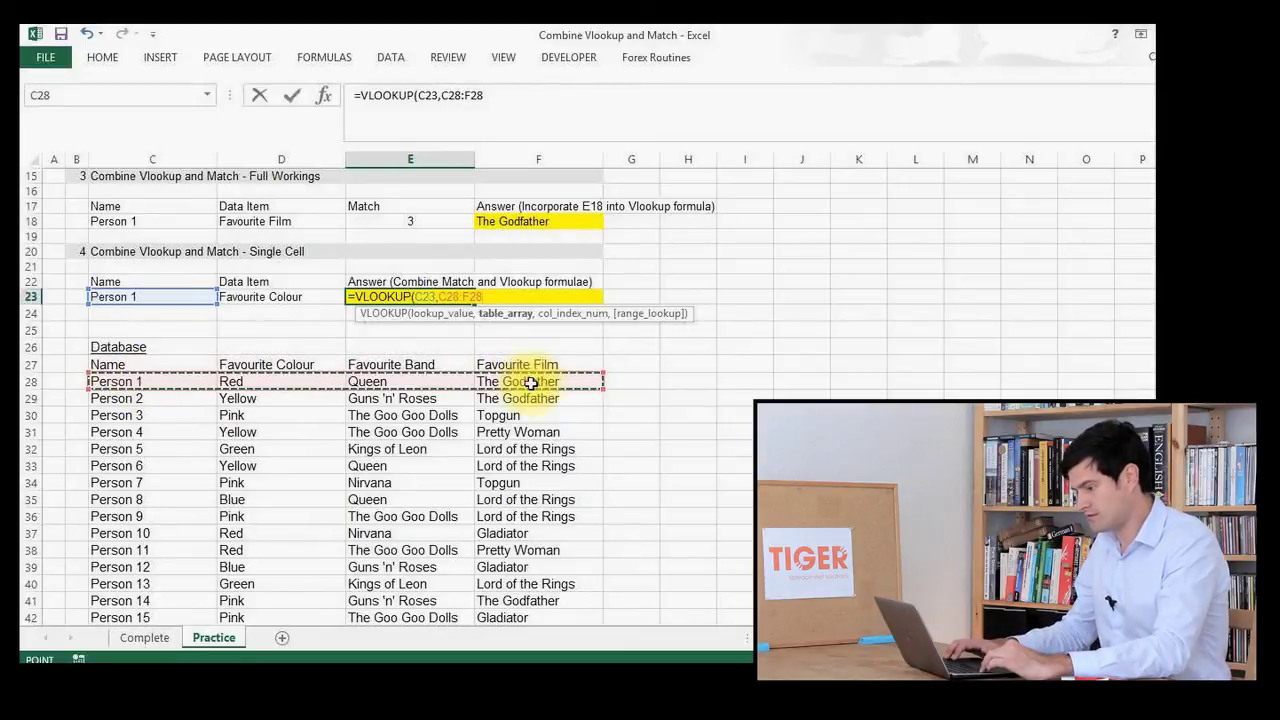
{"action": "key", "text": "ctrl+shift+Down"}
{"action": "type", "text": ","}
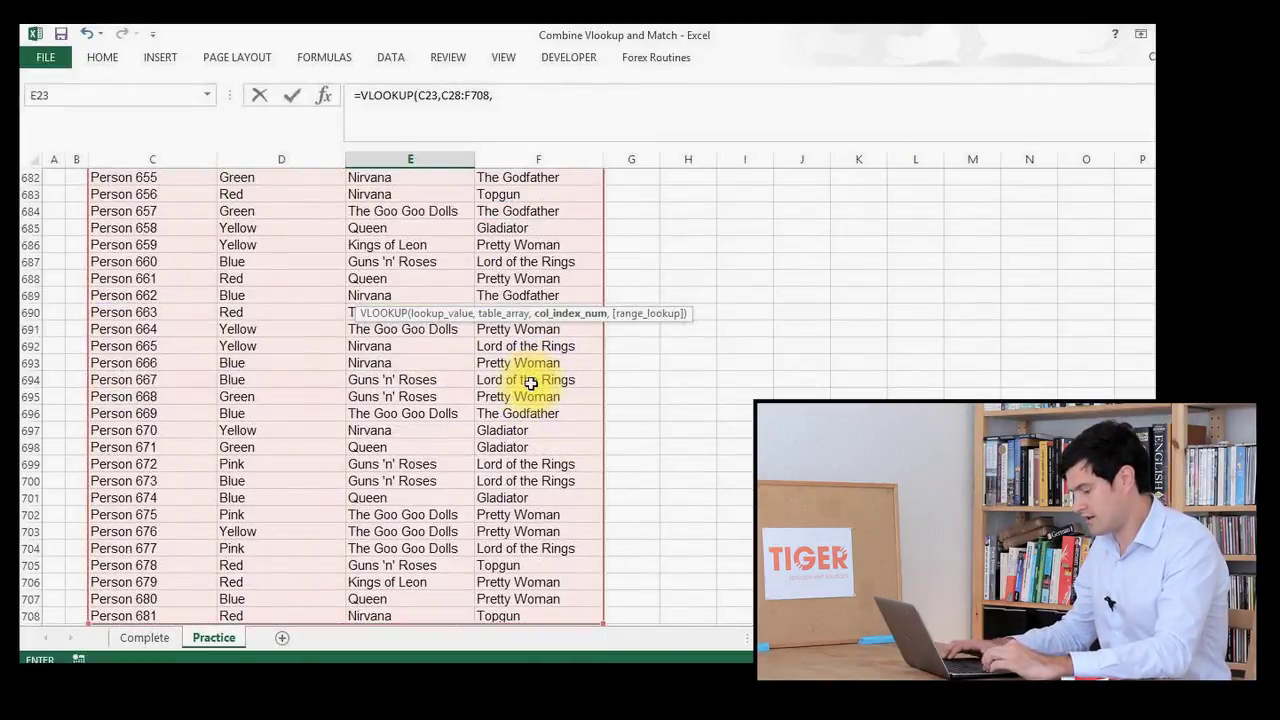
{"action": "key", "text": "Up"}
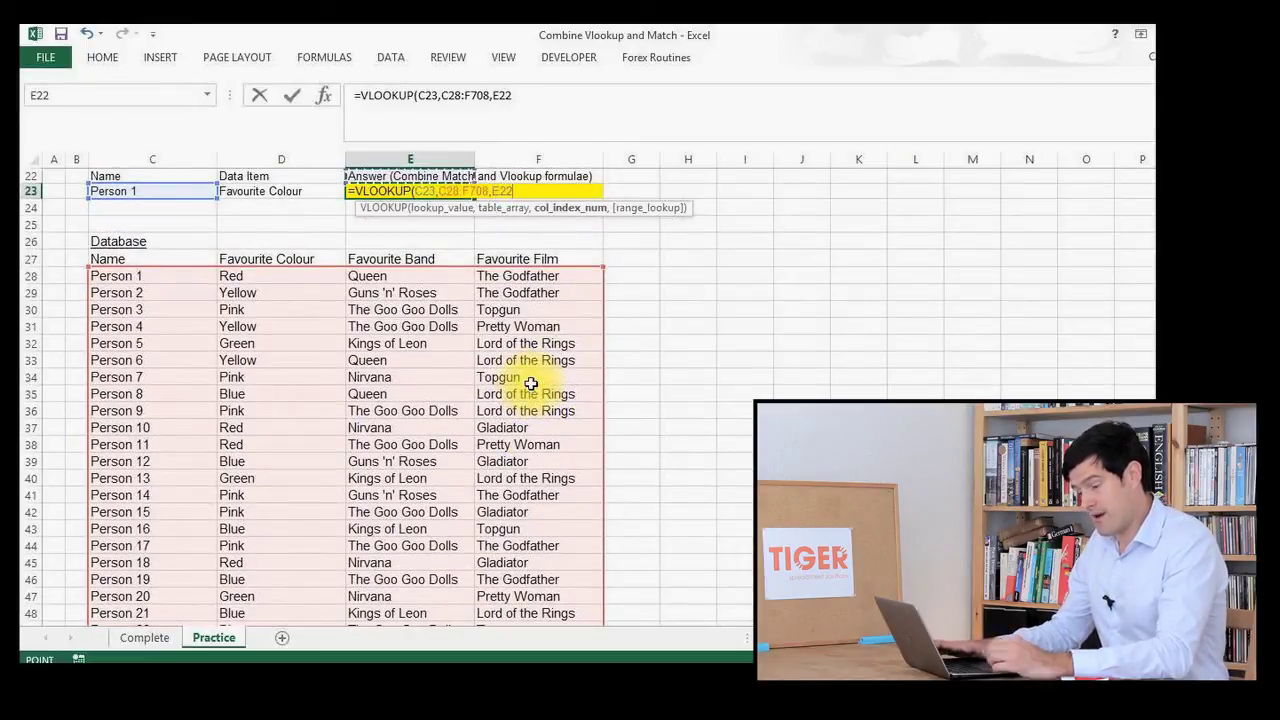
{"action": "key", "text": "BackSpace"}
{"action": "key", "text": "BackSpace"}
{"action": "key", "text": "BackSpace"}
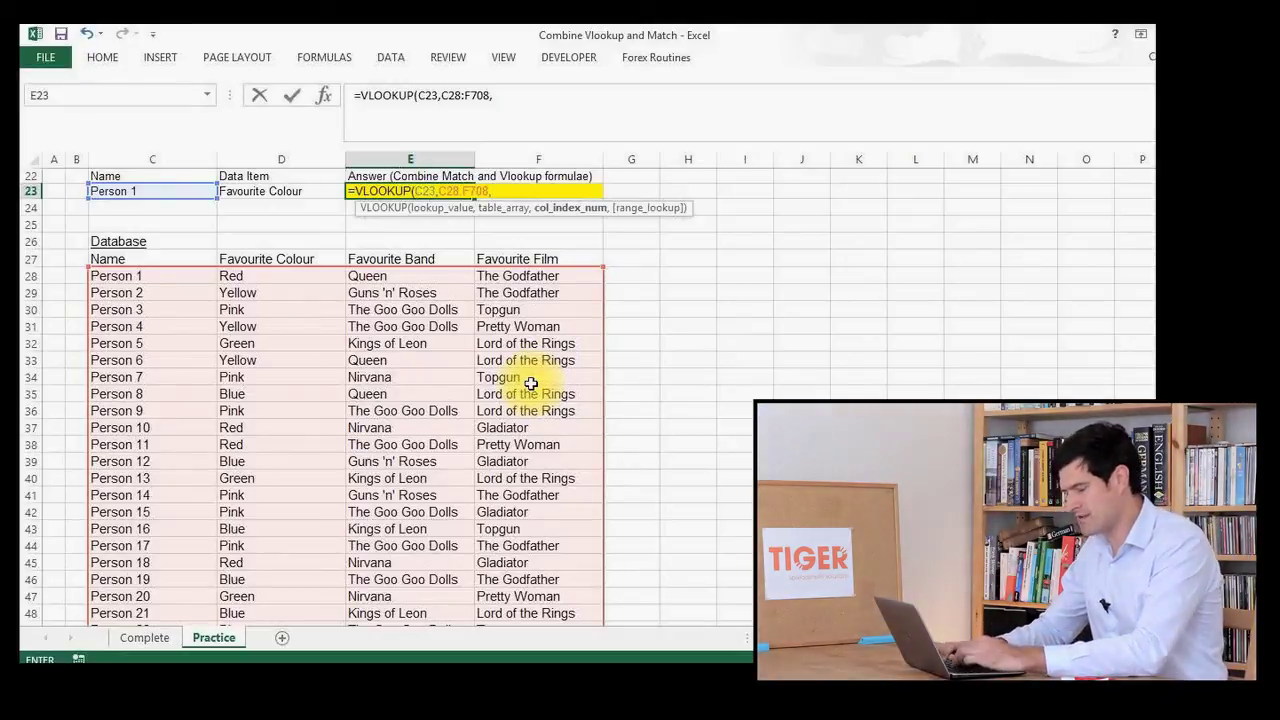
Nest MATCH(D23,D27:F27,0) as the column index of E23's VLOOKUP
{"action": "type", "text": "match("}
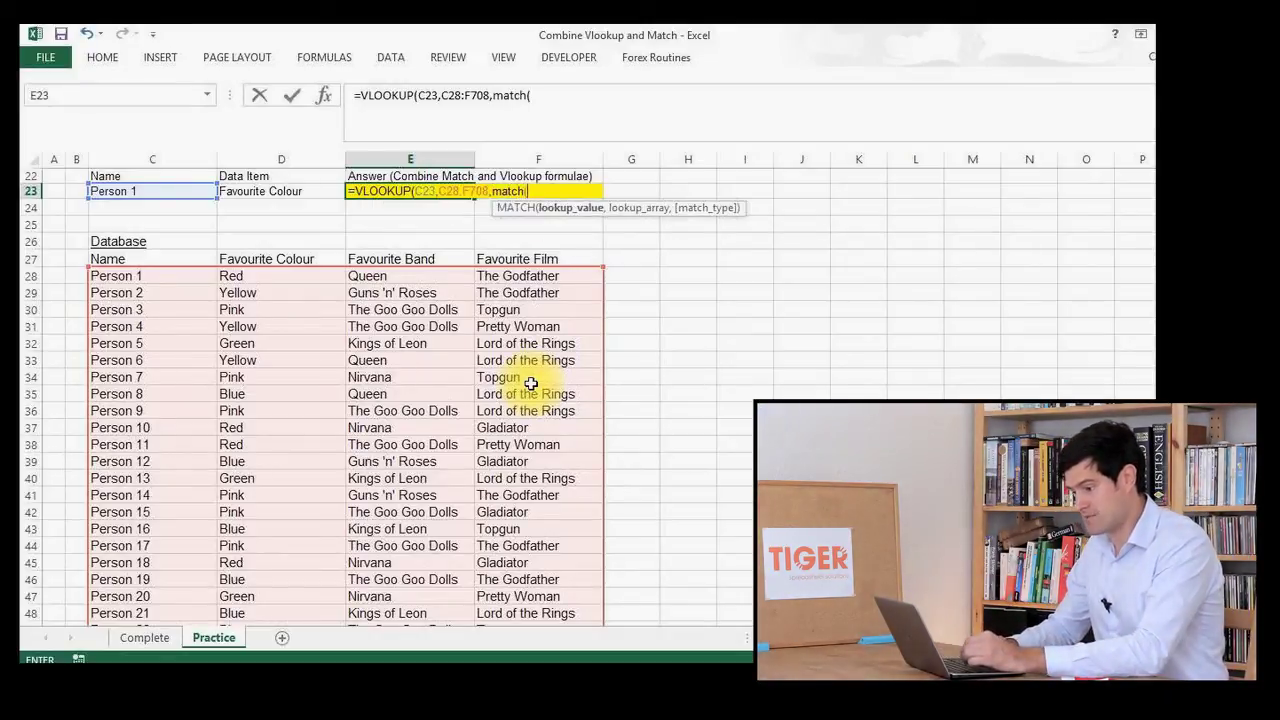
{"action": "left_click", "coordinate": [288, 192]}
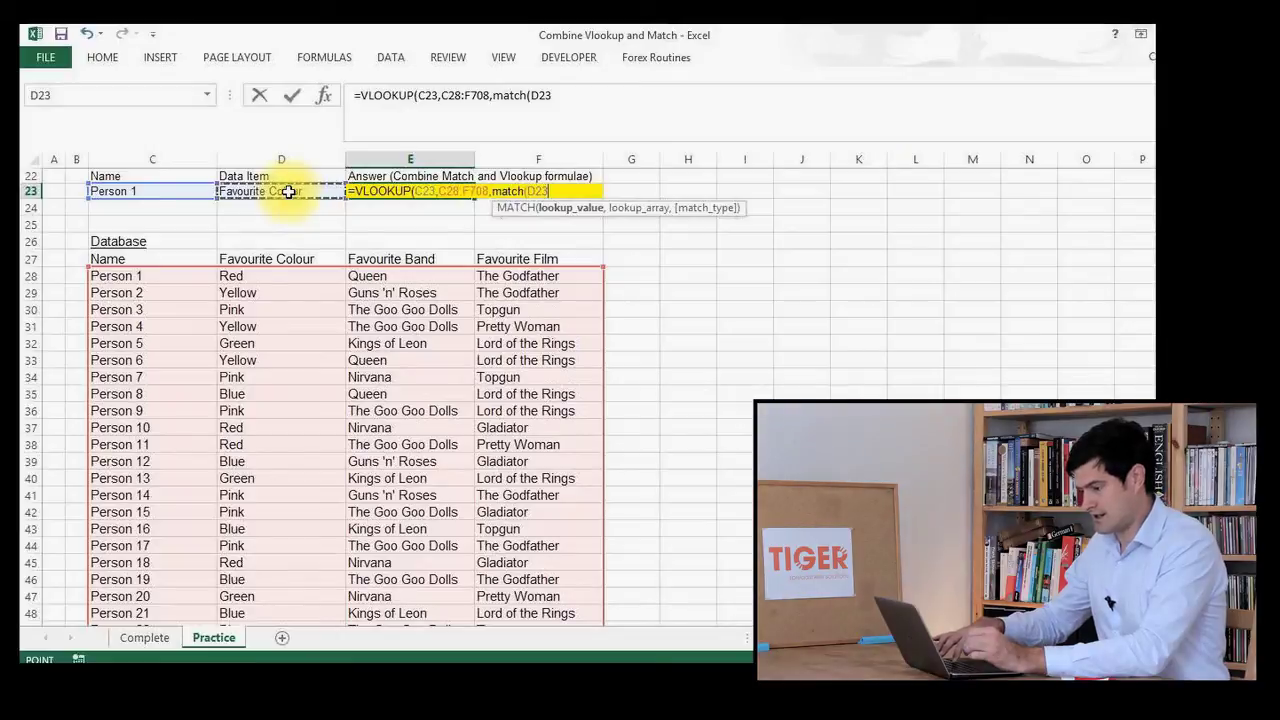
{"action": "type", "text": ","}
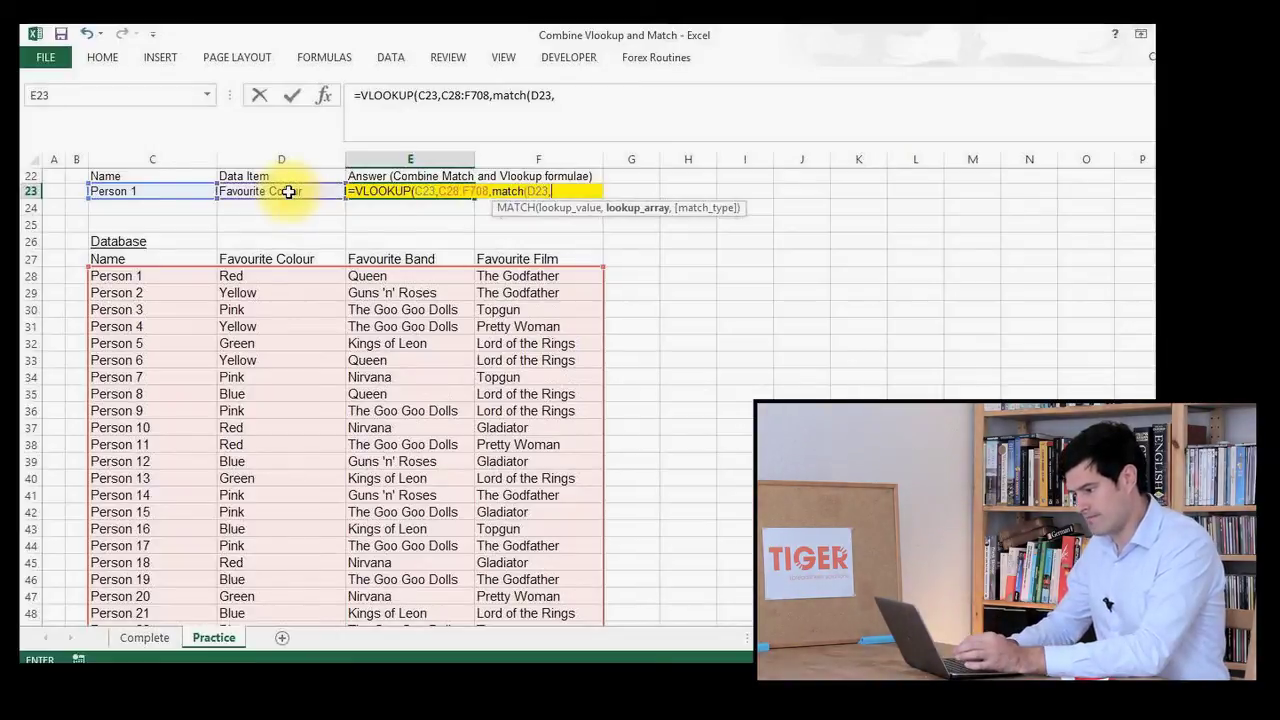
{"action": "left_click", "coordinate": [291, 259]}
{"action": "left_click_drag", "start_coordinate": [443, 262], "coordinate": [529, 256]}
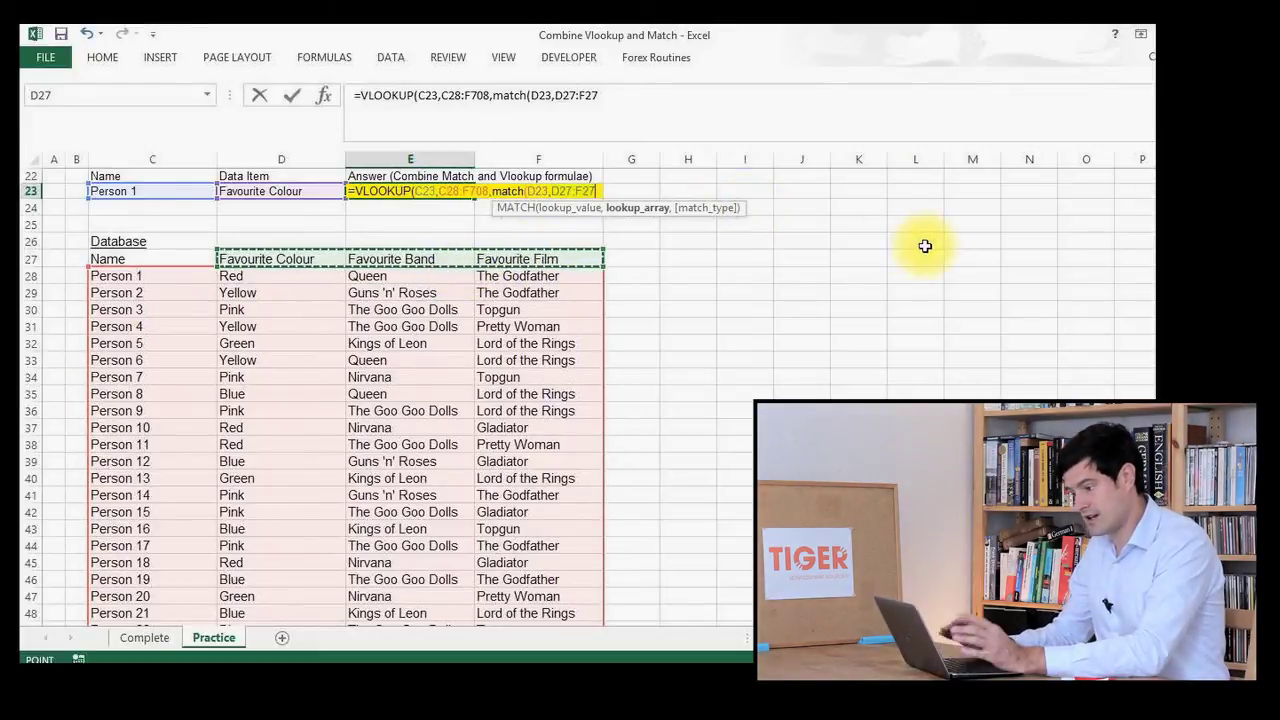
{"action": "type", "text": ","}
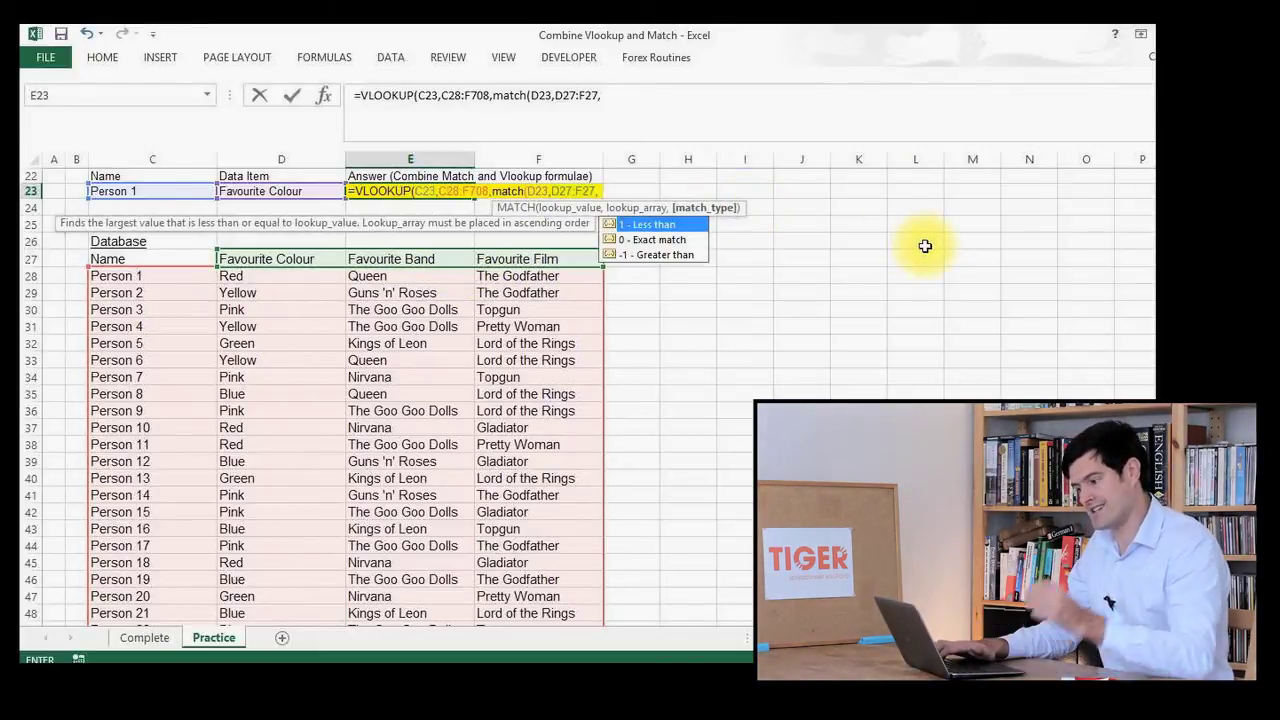
{"action": "type", "text": "0"}
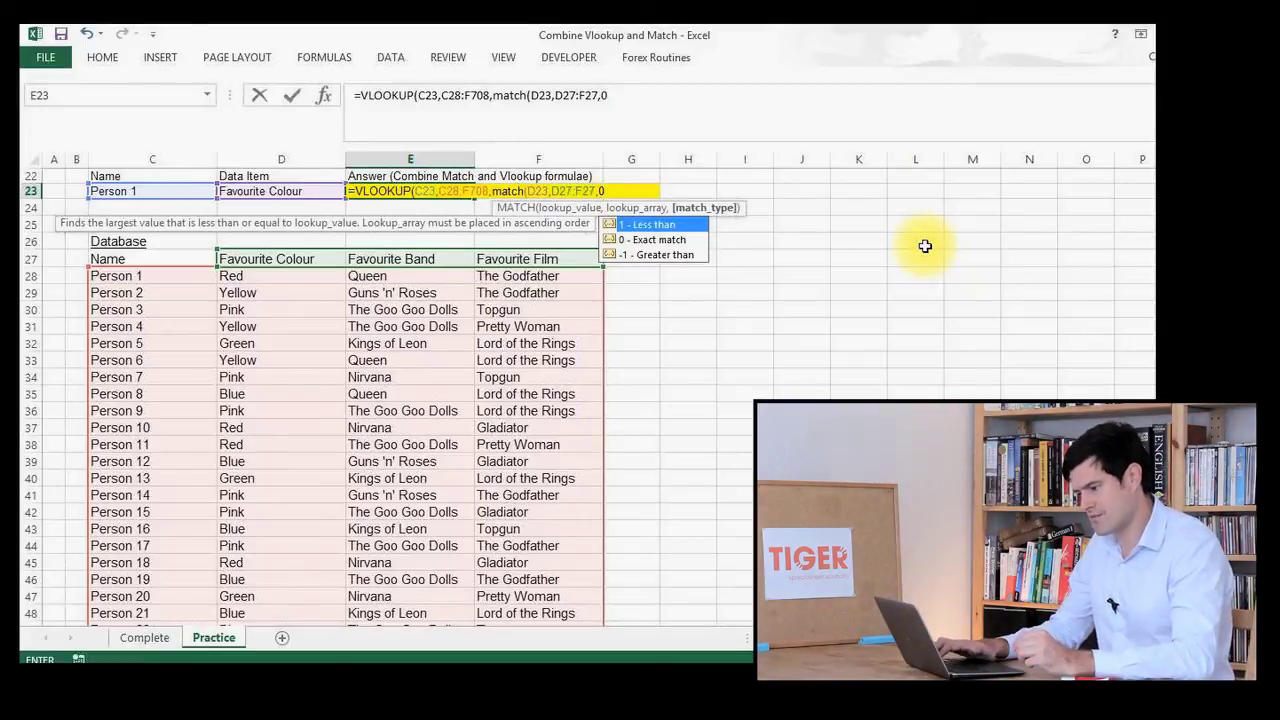
{"action": "type", "text": ")"}
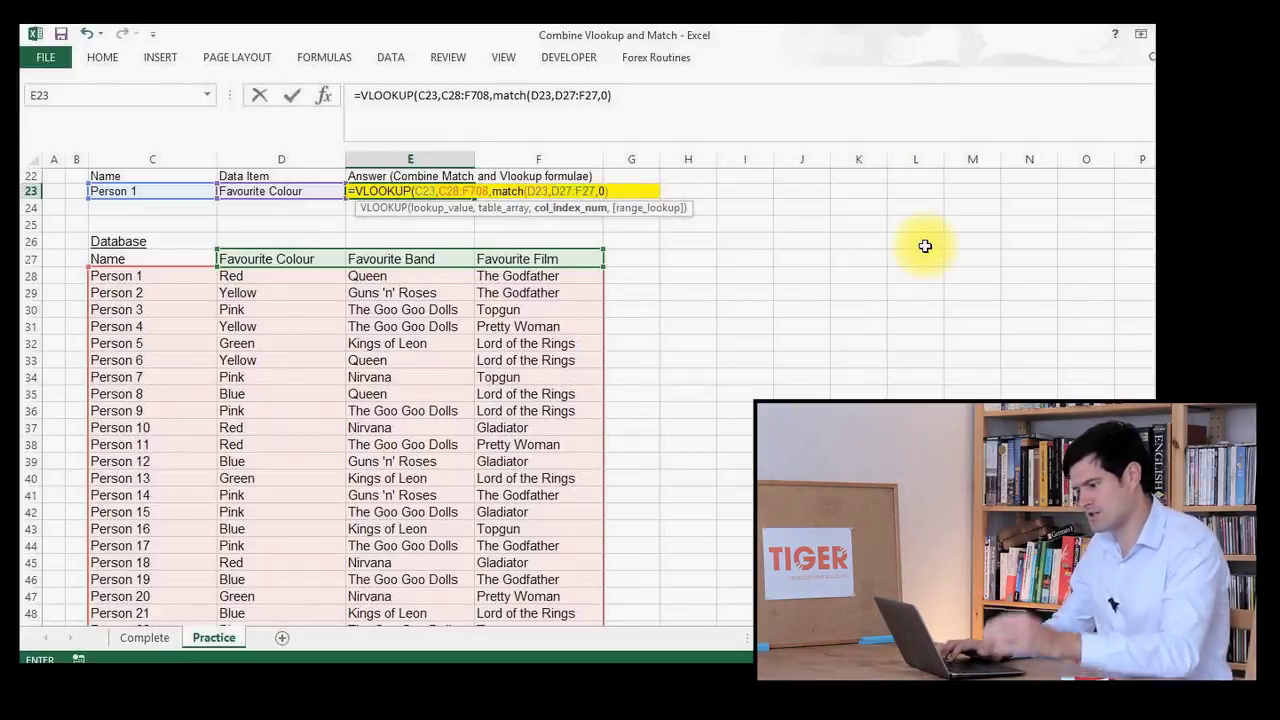
Add 1 to the nested MATCH, set the range lookup to FALSE, and complete the formula in E23
{"action": "type", "text": "+1"}
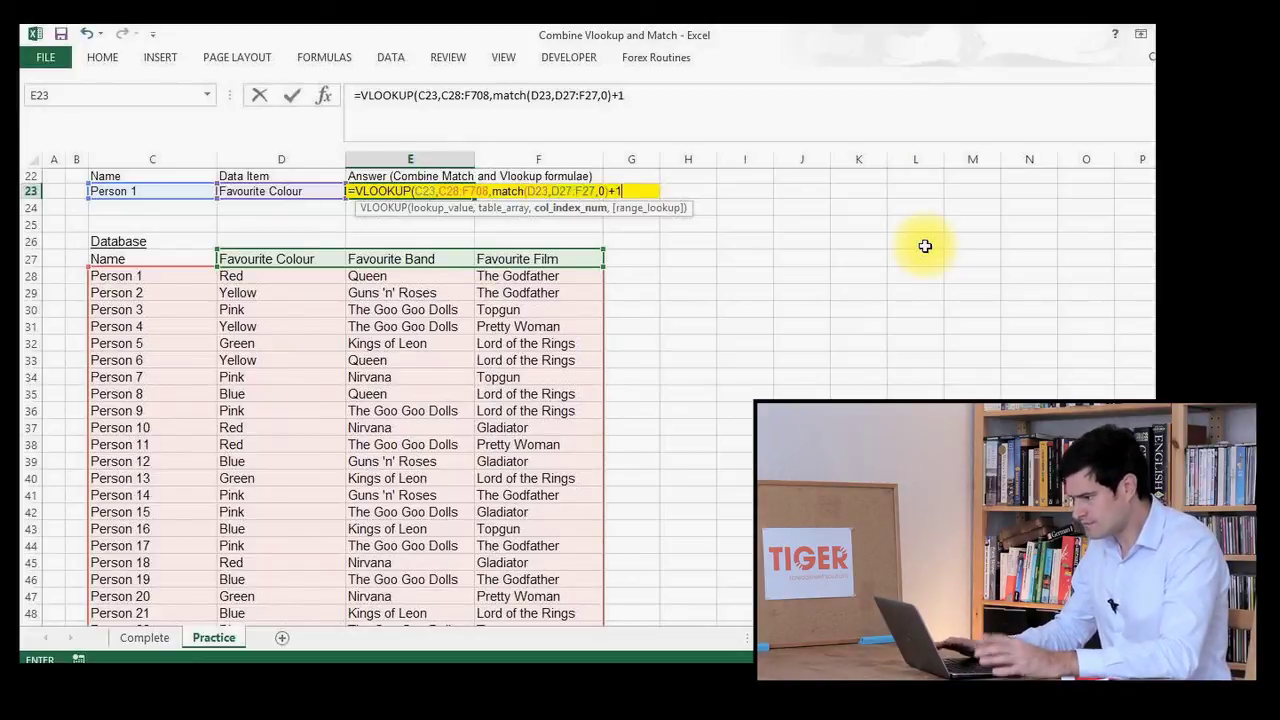
{"action": "type", "text": ","}
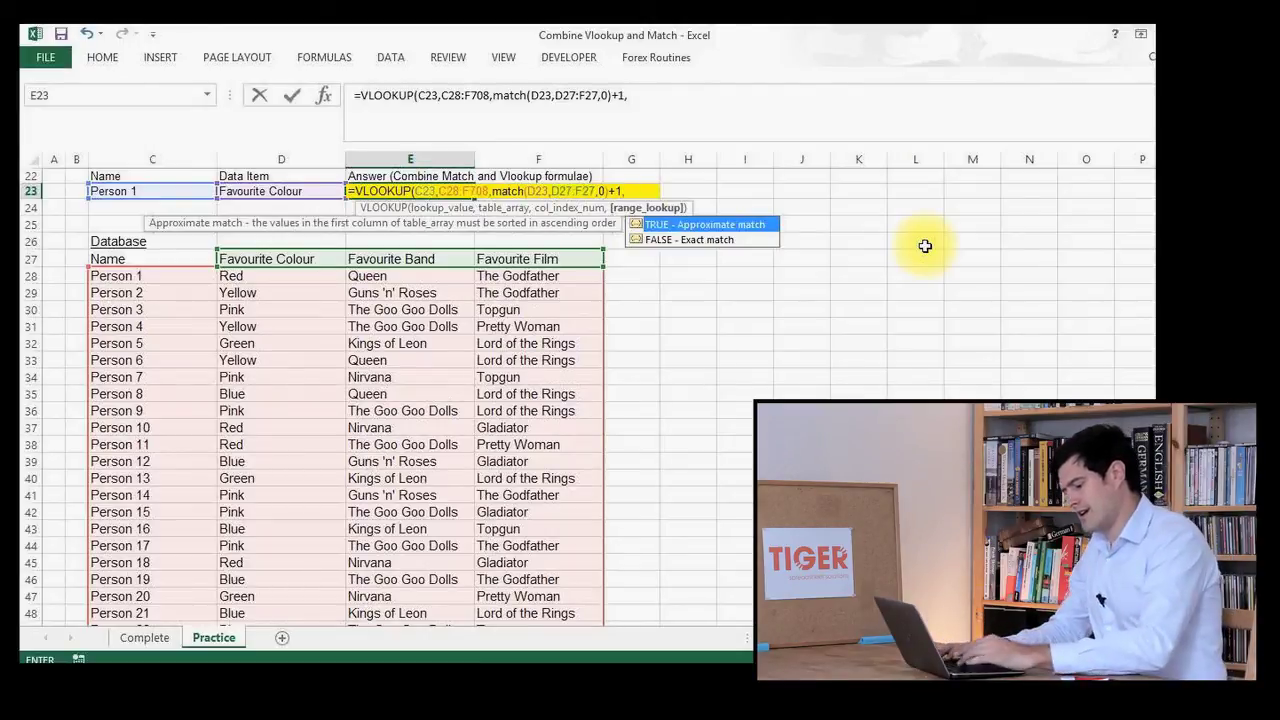
{"action": "type", "text": "fa"}
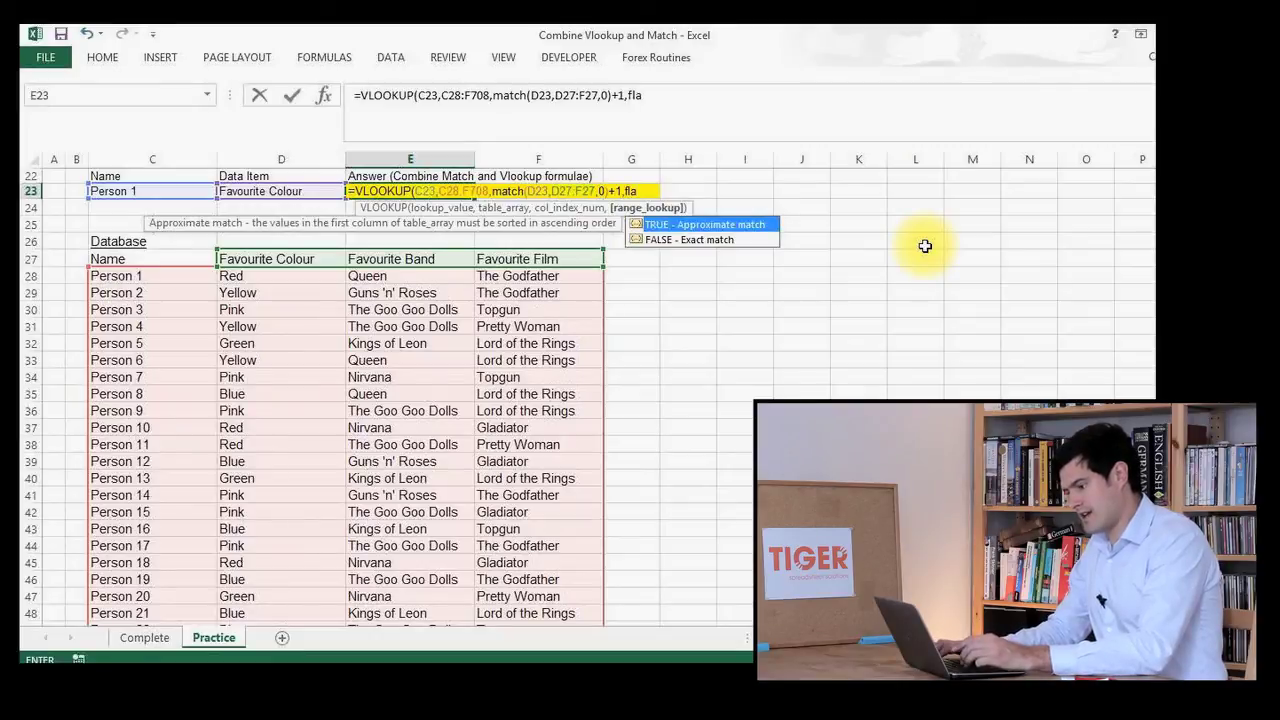
{"action": "key", "text": "BackSpace"}
{"action": "type", "text": "alse)"}
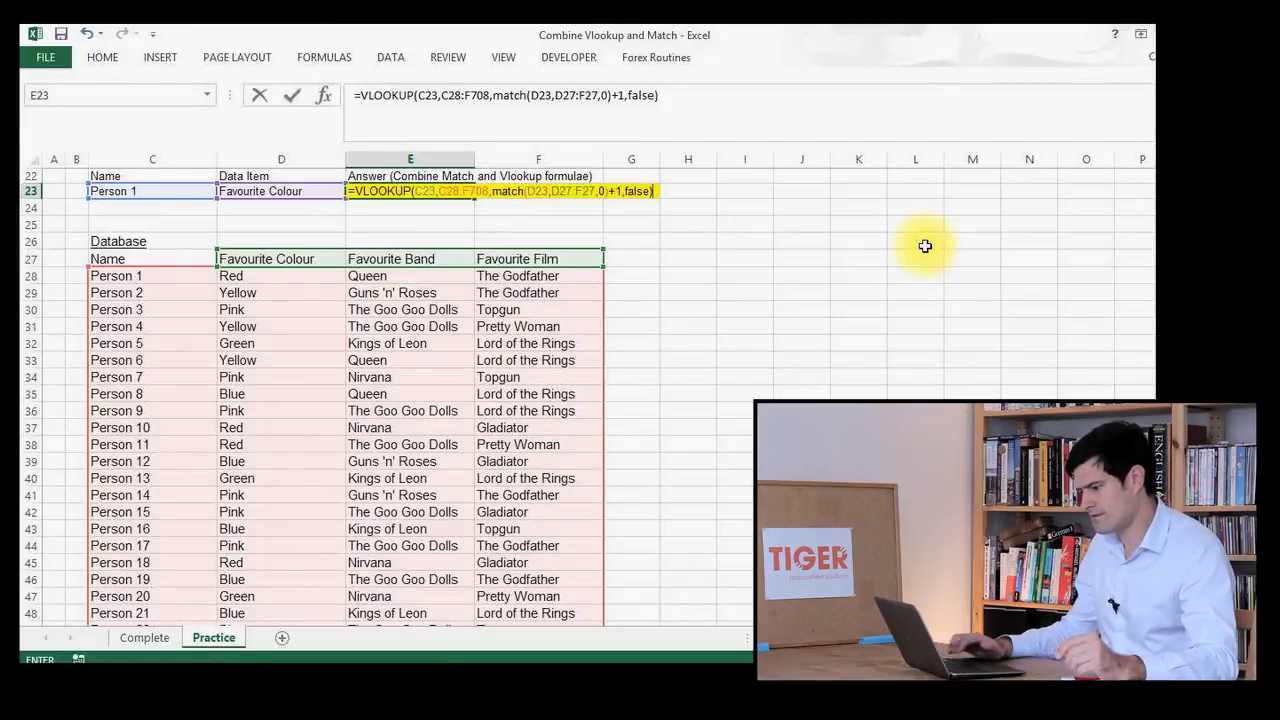
{"action": "key", "text": "ctrl+Return"}
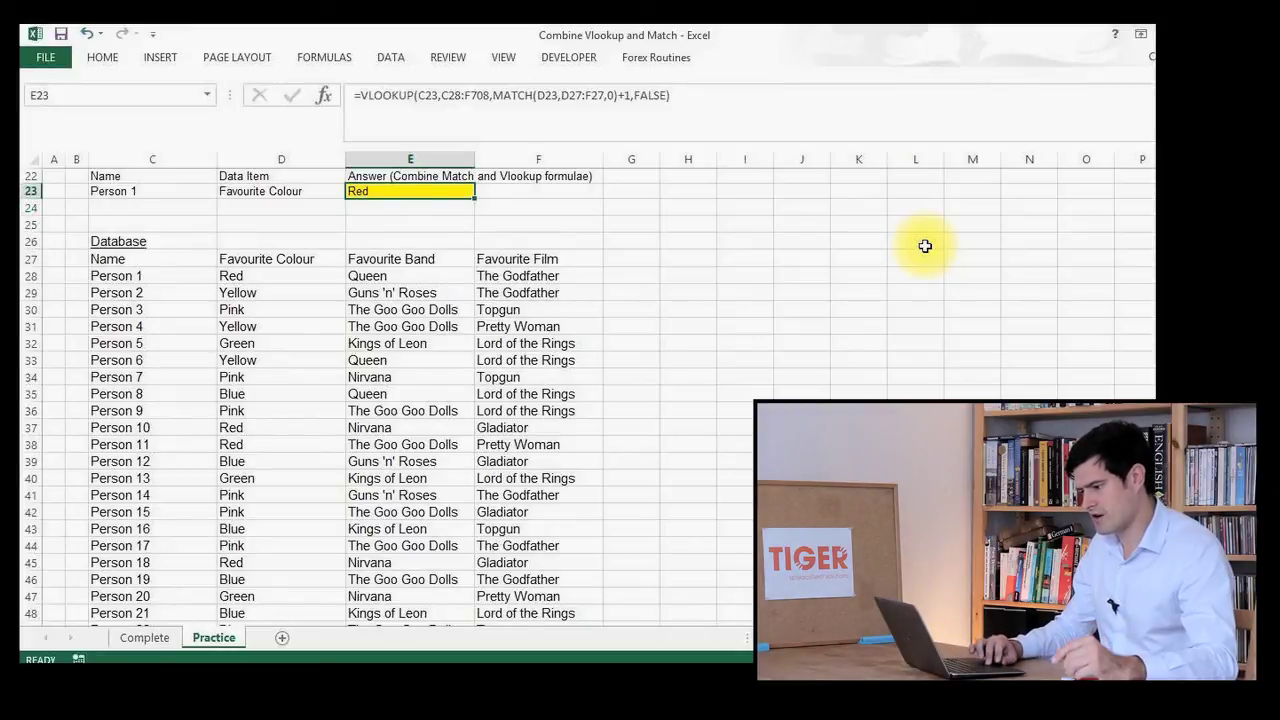
Set the Single Cell name in C23 to Person 3 and data item in D23 to Favourite Band, and check the answer against E30
{"action": "left_click", "coordinate": [160, 189]}
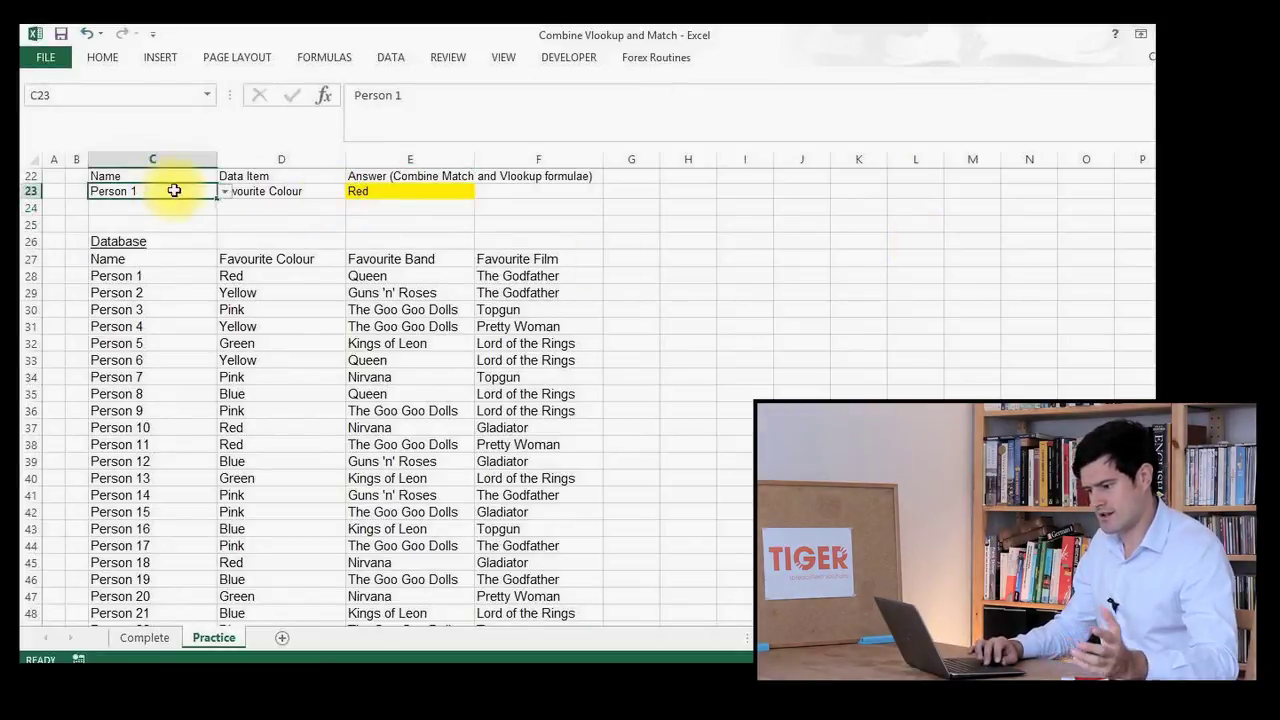
{"action": "left_click", "coordinate": [226, 193]}
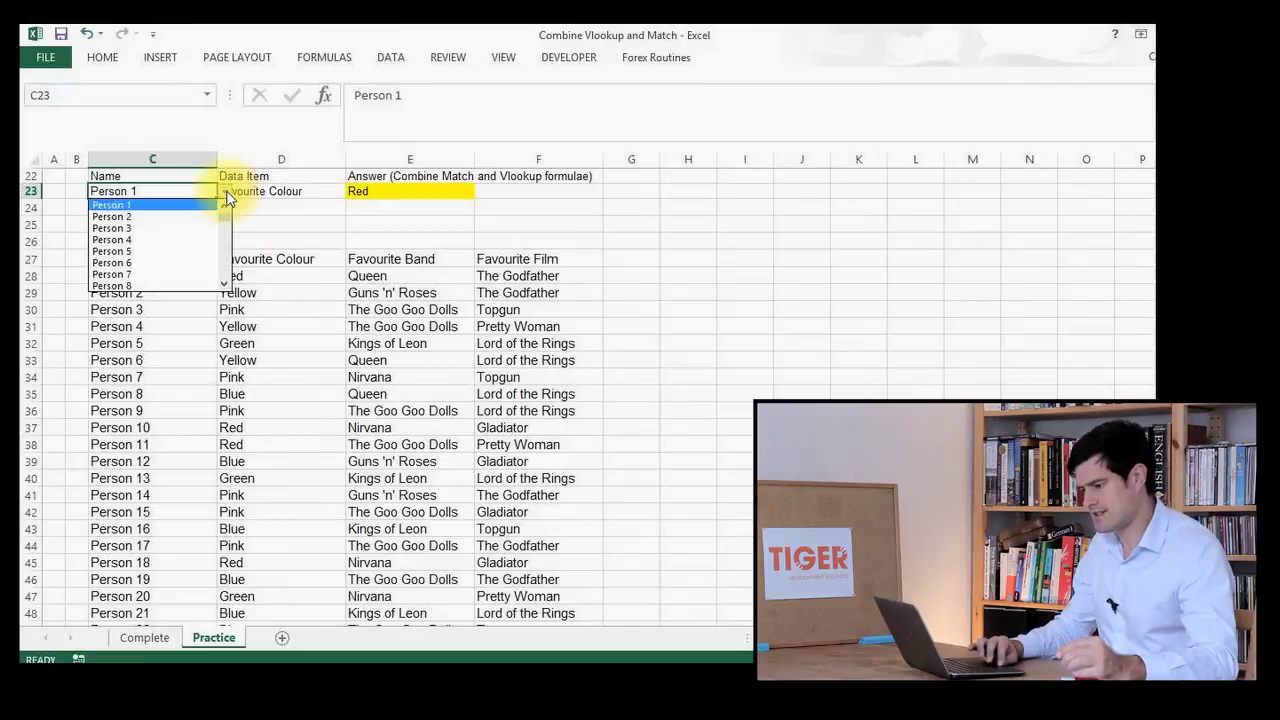
{"action": "left_click", "coordinate": [186, 228]}
{"action": "left_click", "coordinate": [293, 196]}
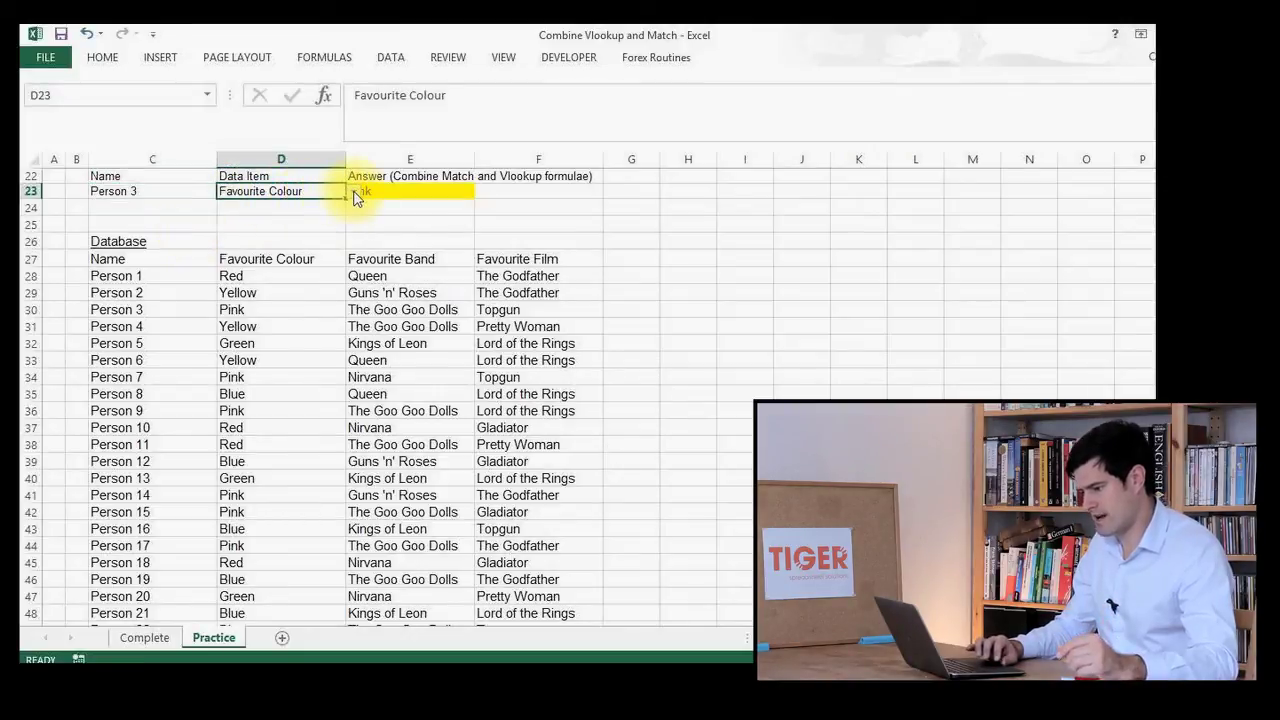
{"action": "left_click", "coordinate": [353, 193]}
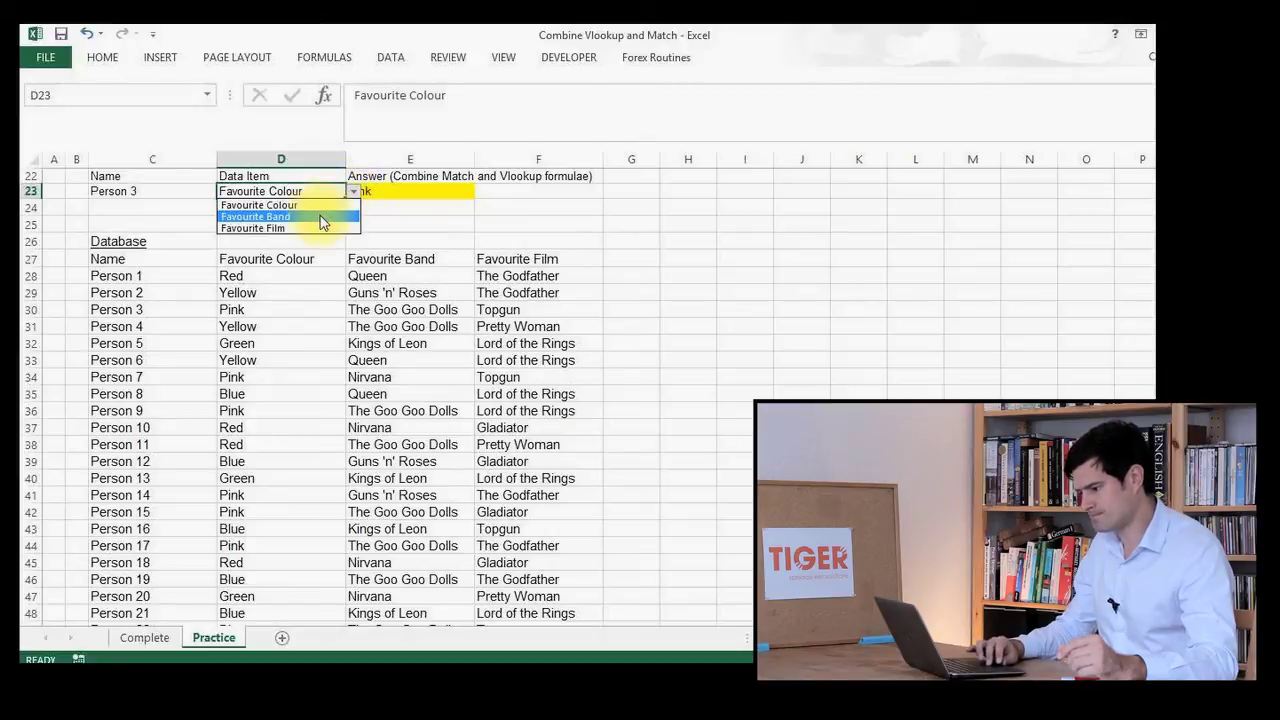
{"action": "left_click", "coordinate": [321, 217]}
{"action": "left_click", "coordinate": [428, 222]}
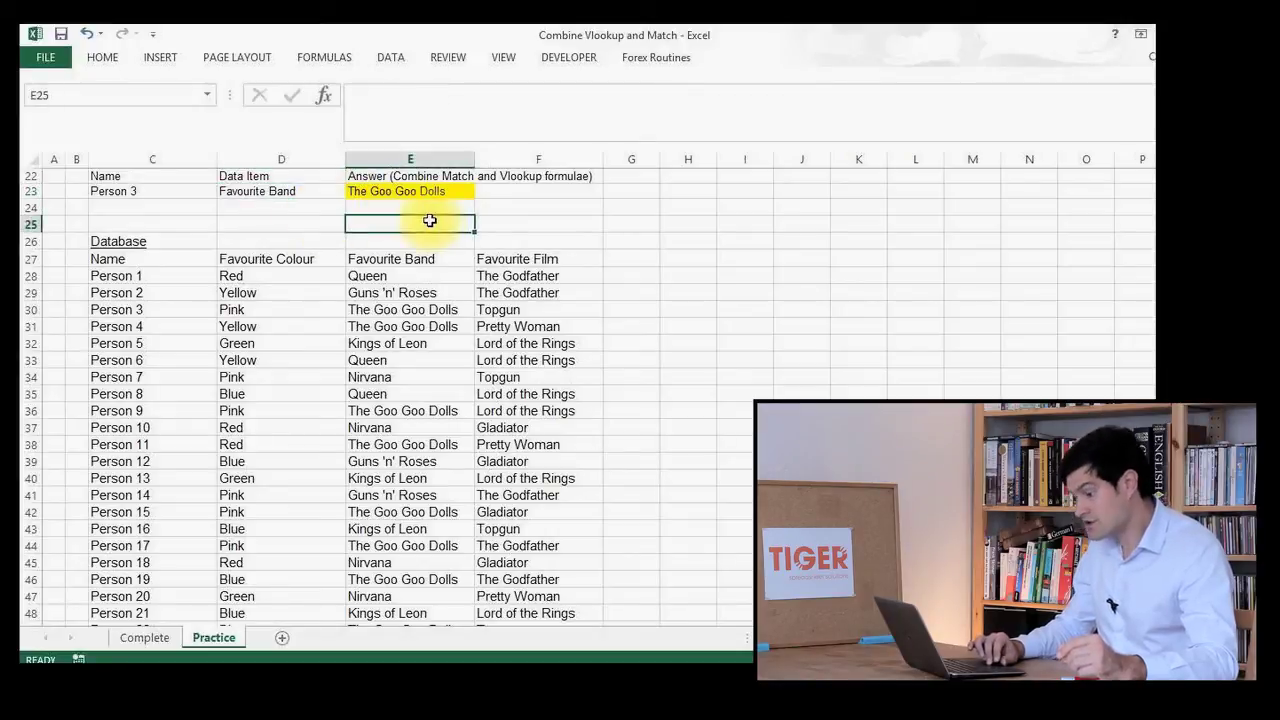
{"action": "left_click", "coordinate": [371, 311]}
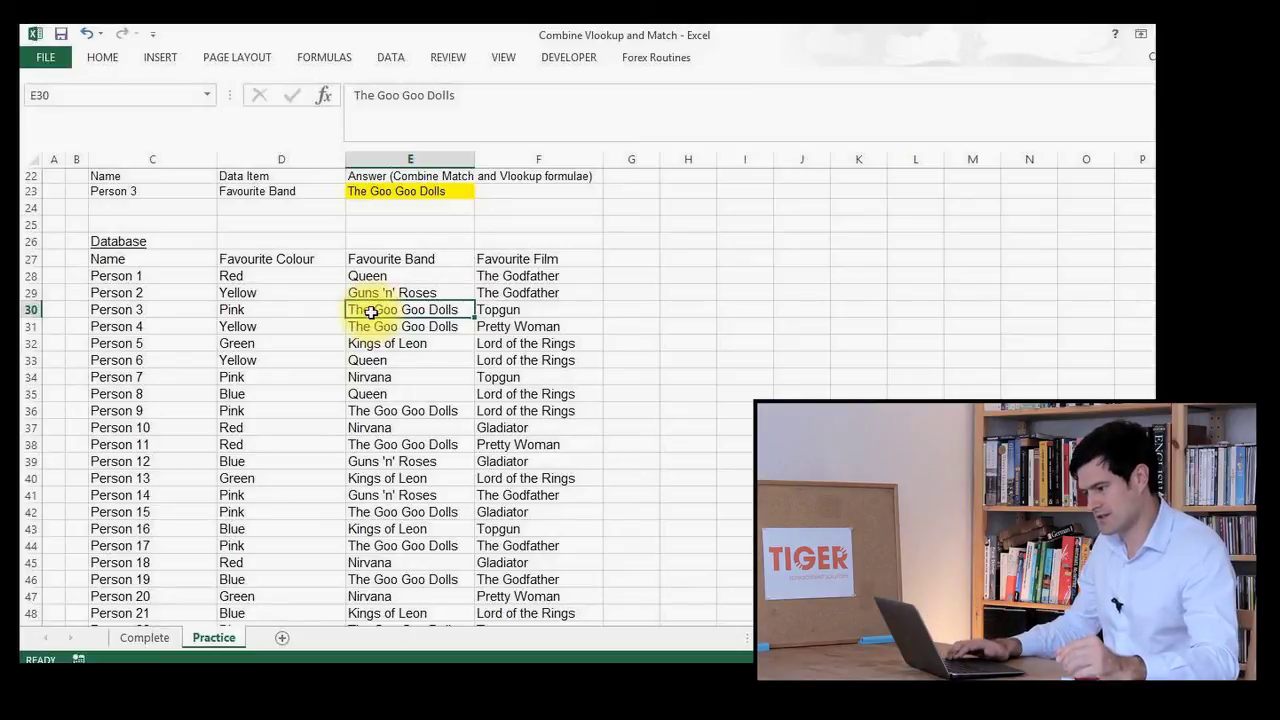
Return to E23 and open its combined VLOOKUP and MATCH formula to review the arguments and referenced ranges
{"action": "key", "text": "Up"}
{"action": "key", "text": "Up"}
{"action": "key", "text": "Up"}
{"action": "key", "text": "Up"}
{"action": "key", "text": "Up"}
{"action": "key", "text": "Up"}
{"action": "key", "text": "Up"}
{"action": "key", "text": "Up"}
{"action": "key", "text": "Up"}
{"action": "key", "text": "Up"}
{"action": "key", "text": "Up"}
{"action": "key", "text": "Up"}
{"action": "key", "text": "Up"}
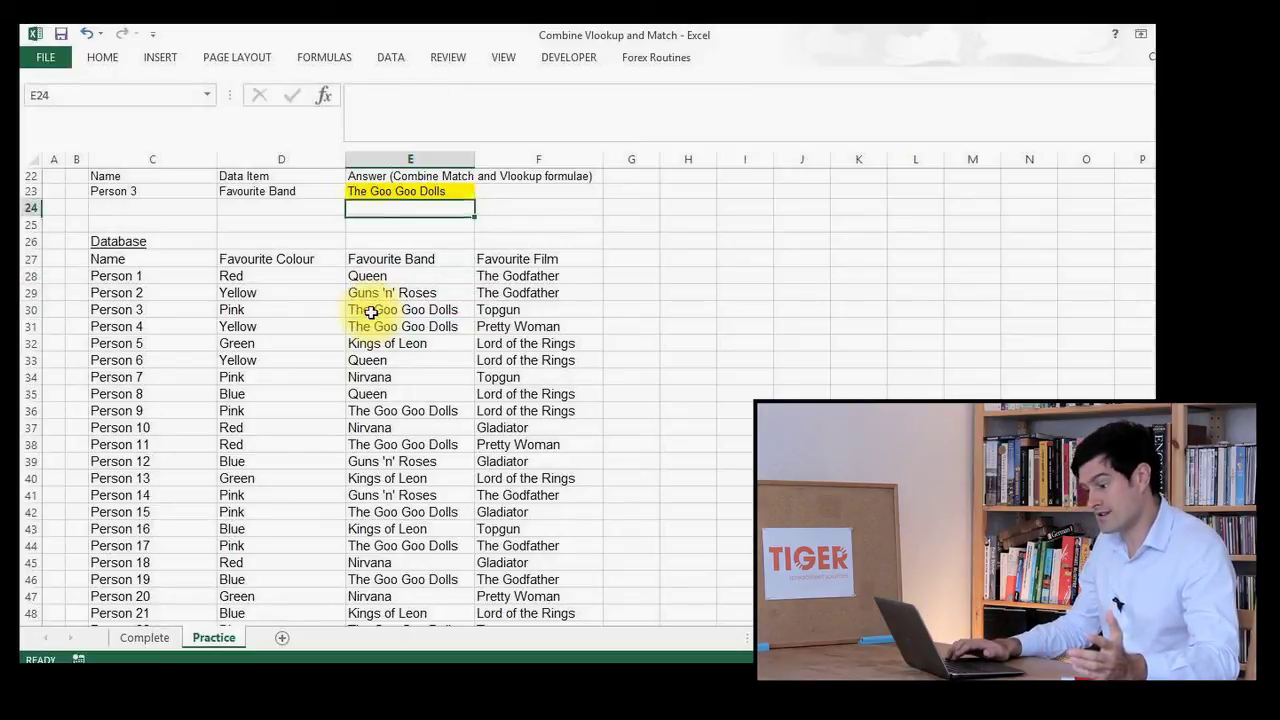
{"action": "key", "text": "Down"}
{"action": "key", "text": "Down"}
{"action": "key", "text": "Down"}
{"action": "key", "text": "Down"}
{"action": "key", "text": "Down"}
{"action": "key", "text": "Down"}
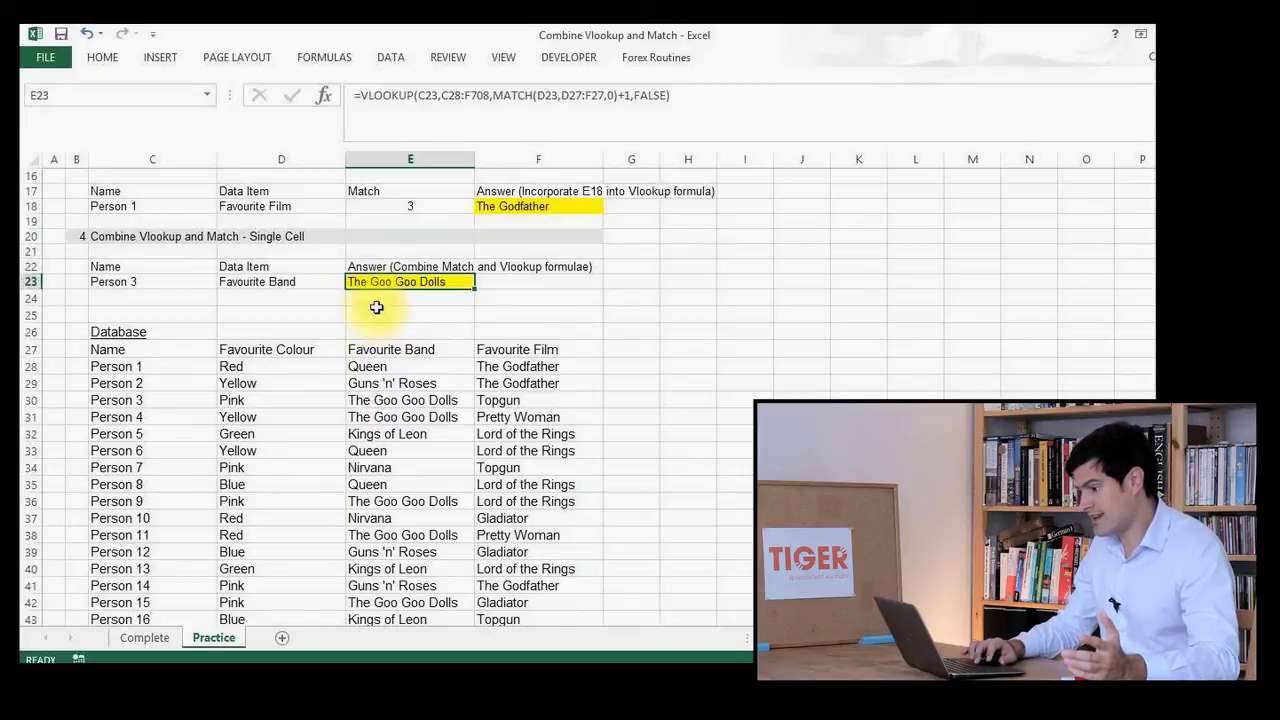
{"action": "left_click", "coordinate": [452, 96]}
{"action": "key", "text": "End"}
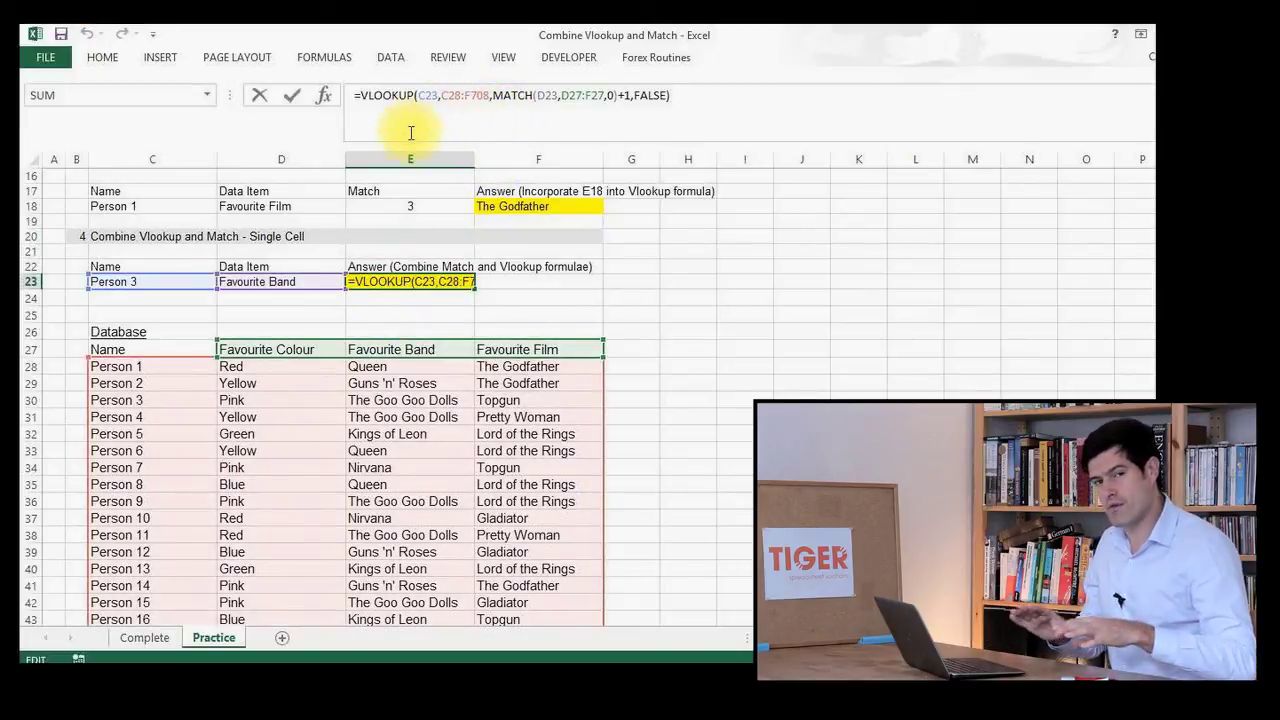